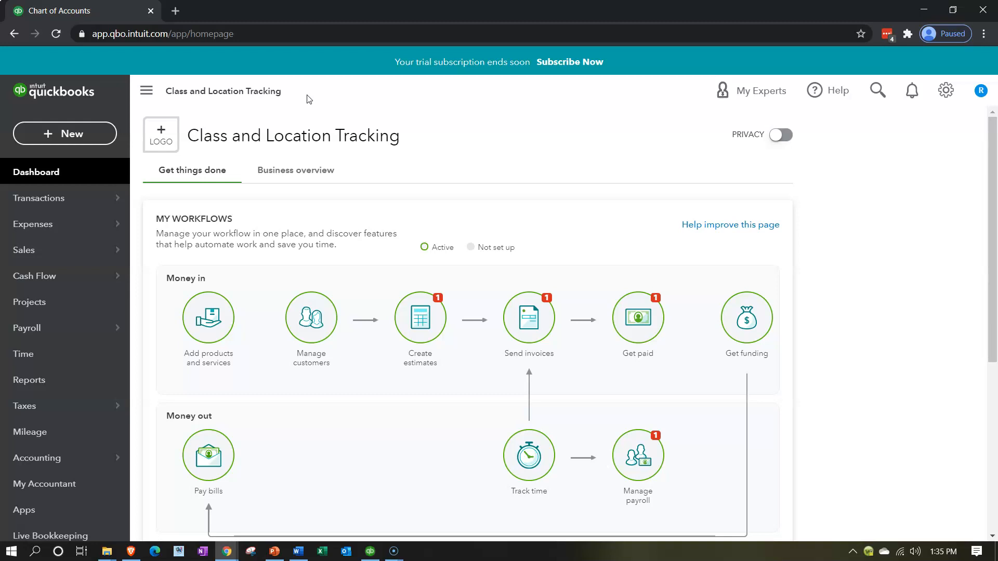
Duplicate the QuickBooks company tab three times so four browser tabs of the Class and Location Tracking file are open
right_click(110, 14)
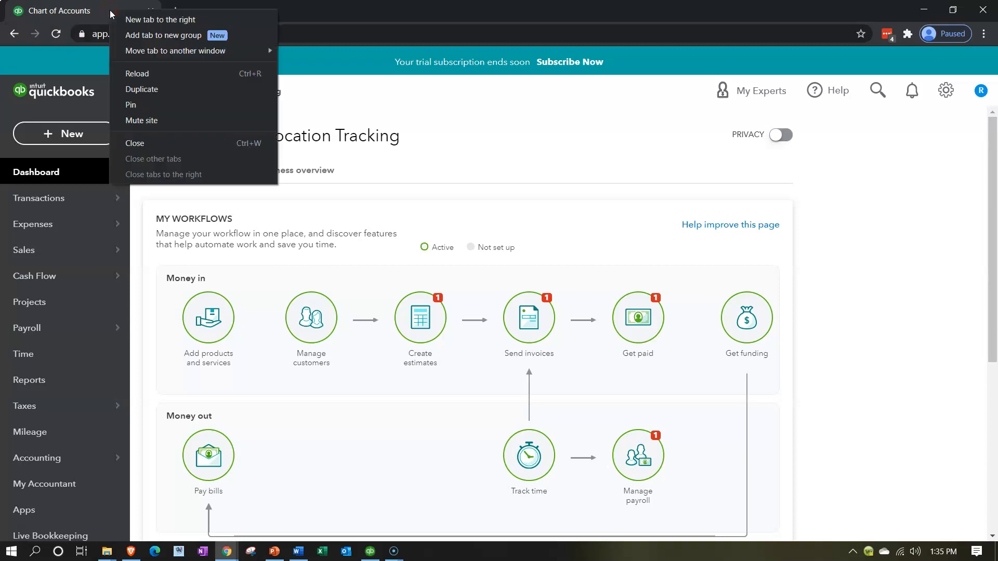
click(136, 89)
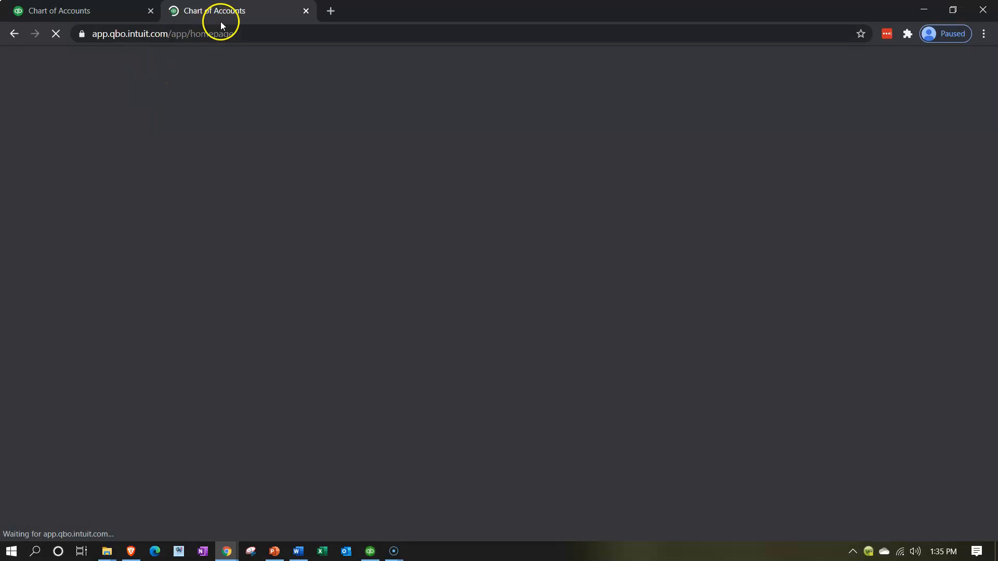
right_click(234, 10)
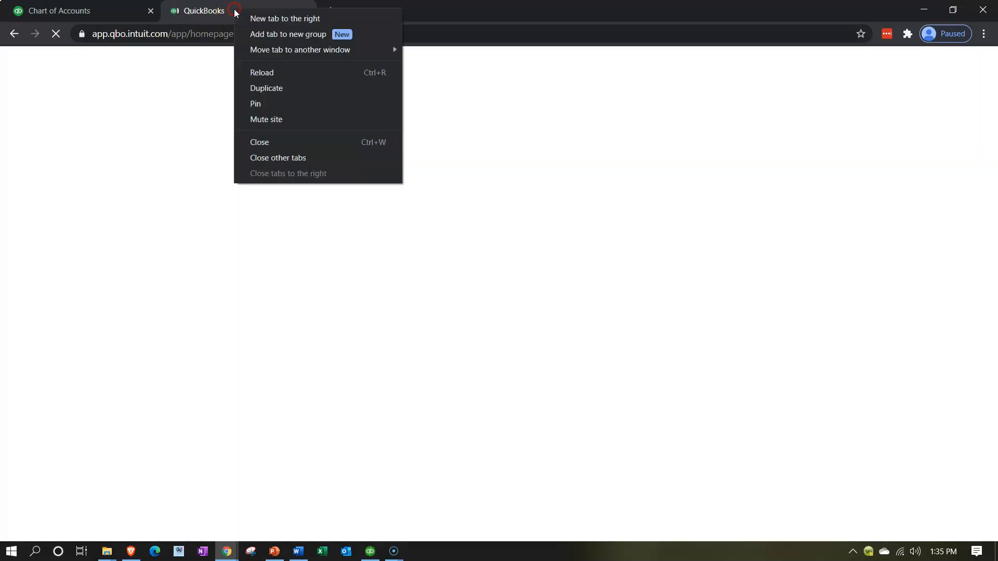
click(256, 89)
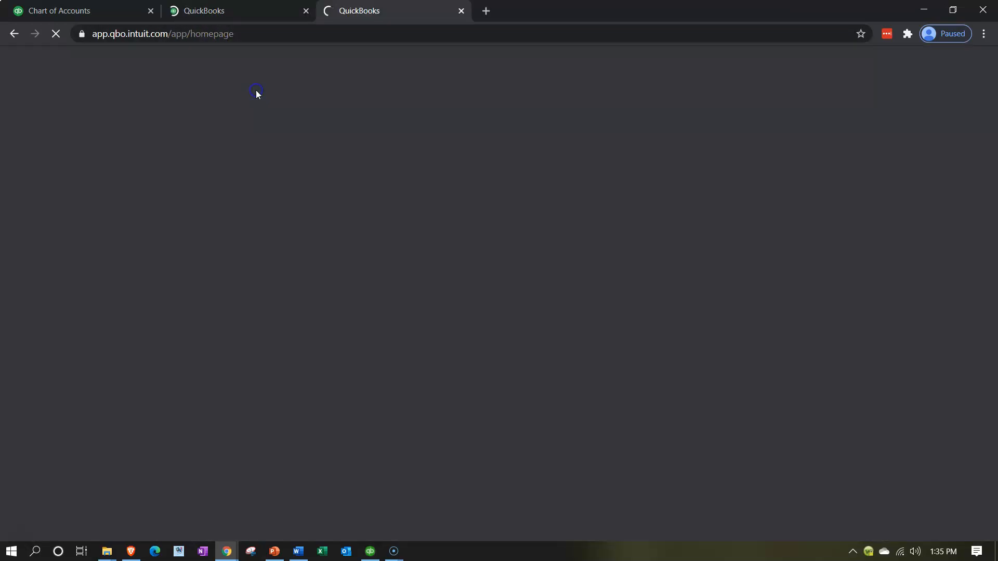
right_click(396, 12)
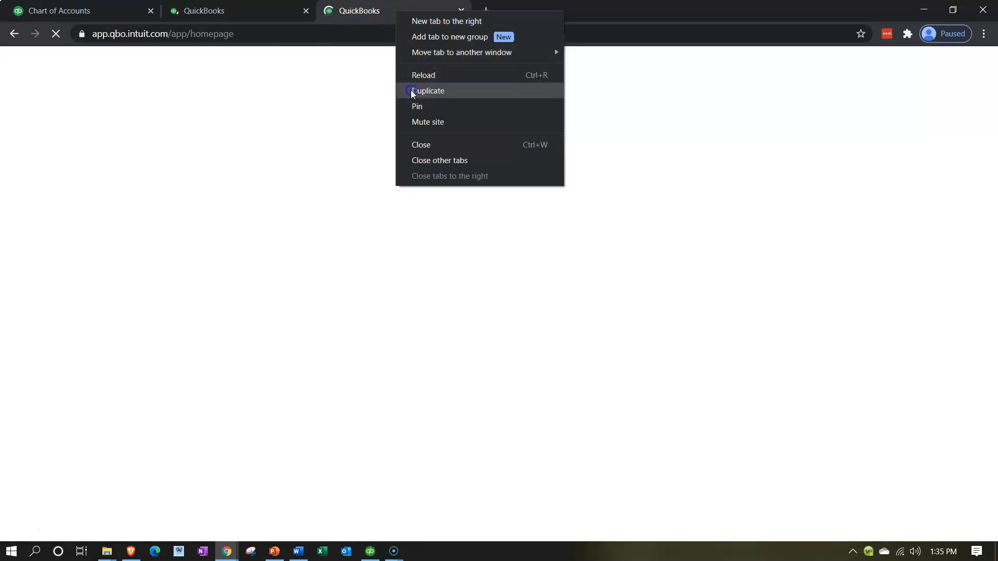
click(410, 89)
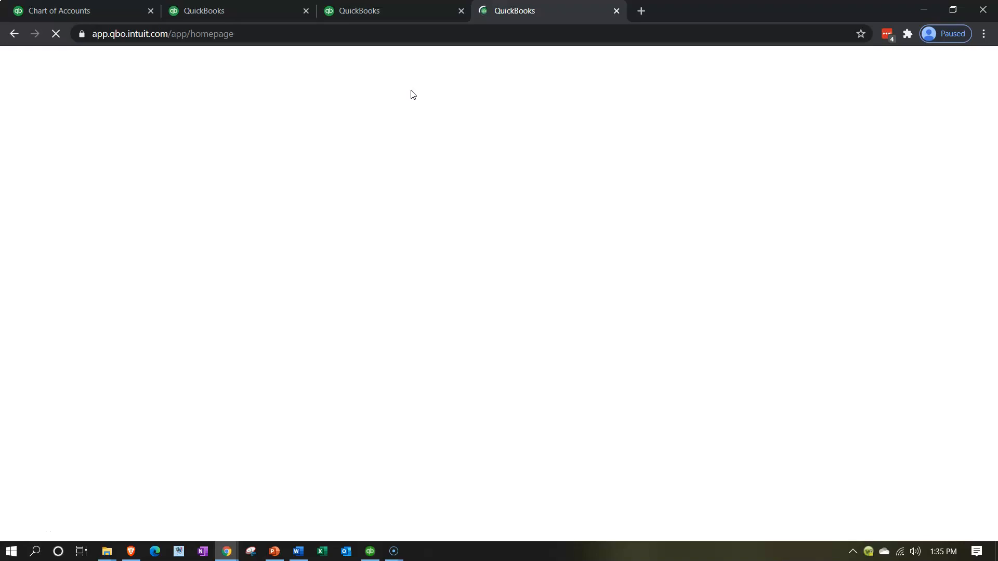
In the newest tab, search the reports for "class" and open the Profit and Loss by Class report
click(51, 430)
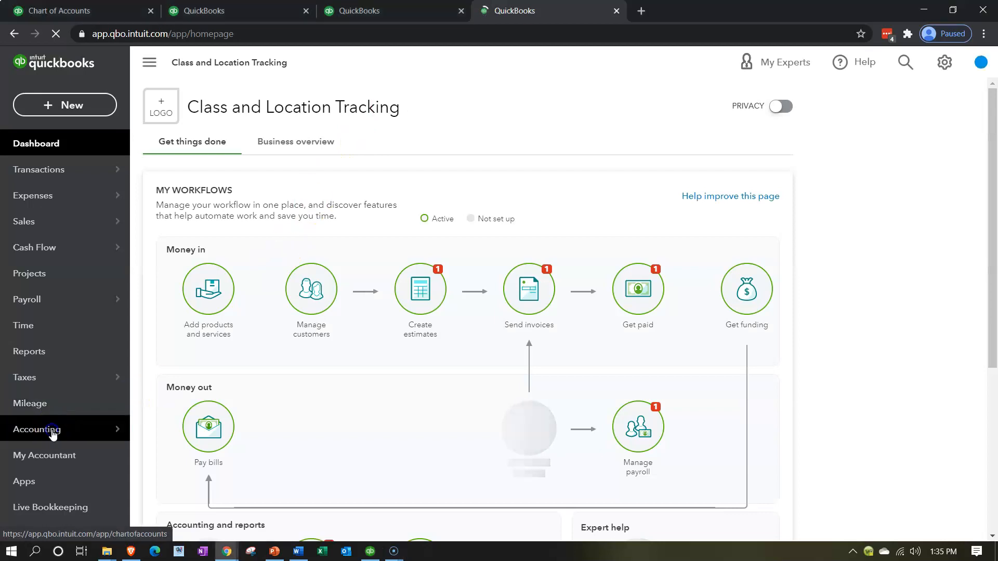
click(32, 387)
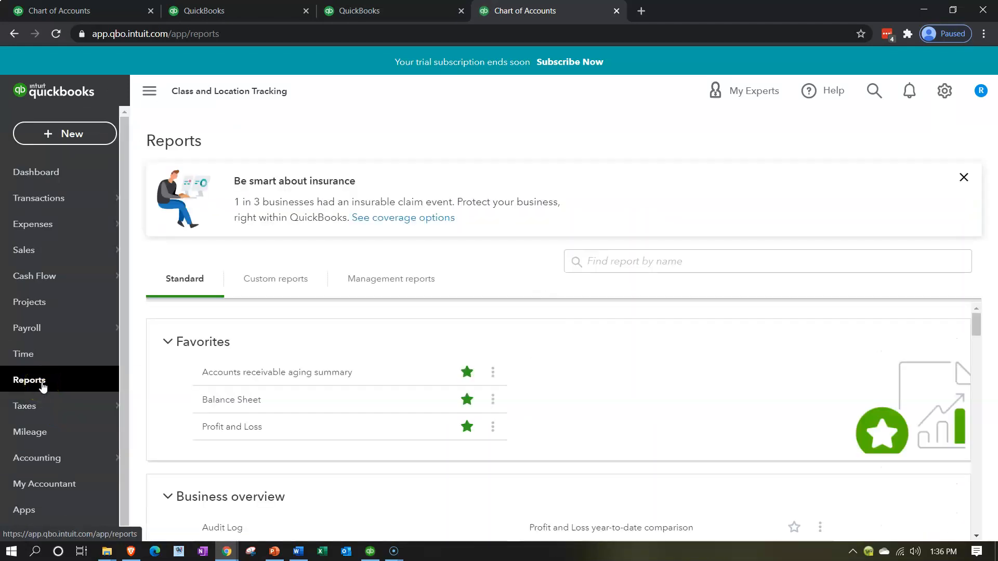
click(649, 263)
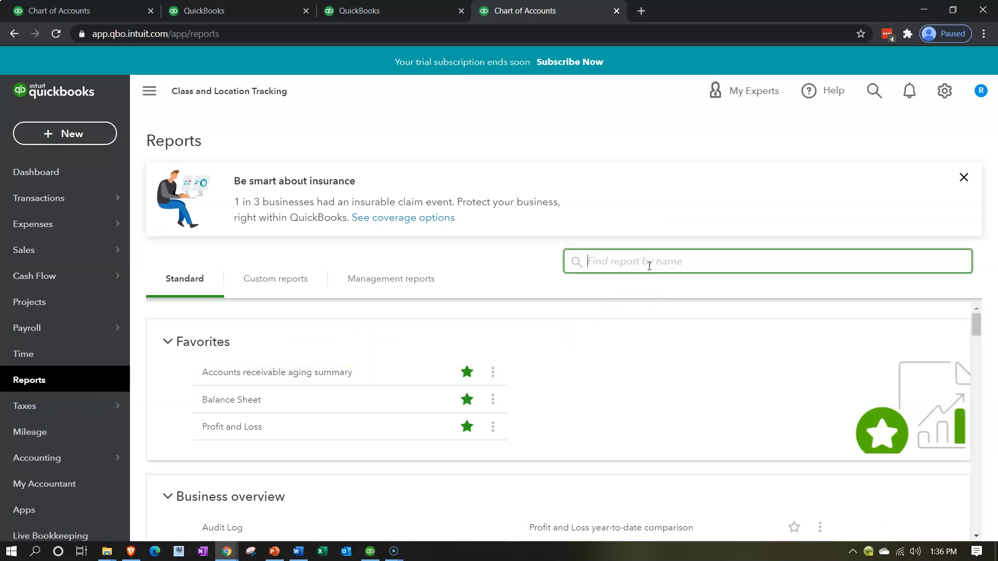
text(cla)
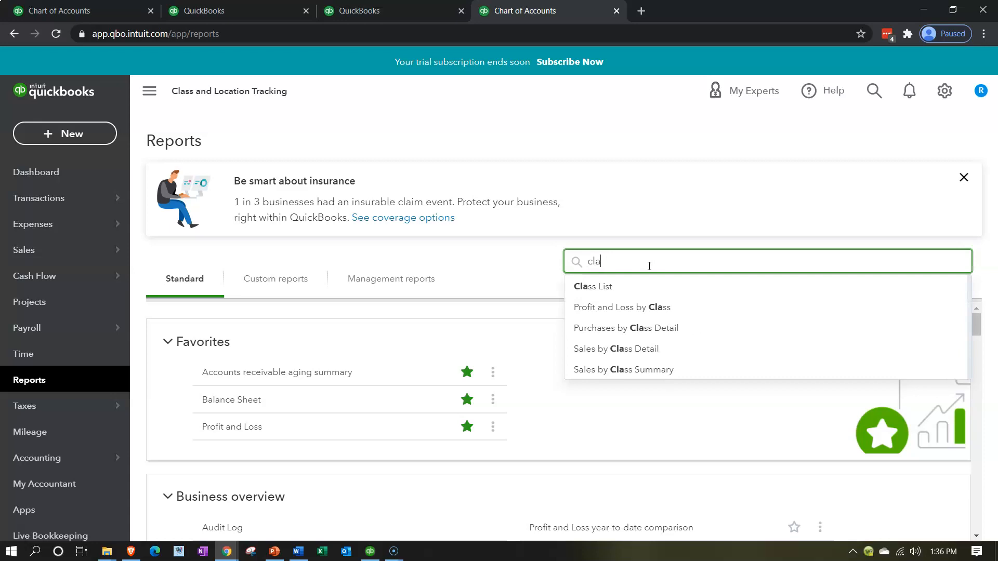
text(ss)
click(645, 309)
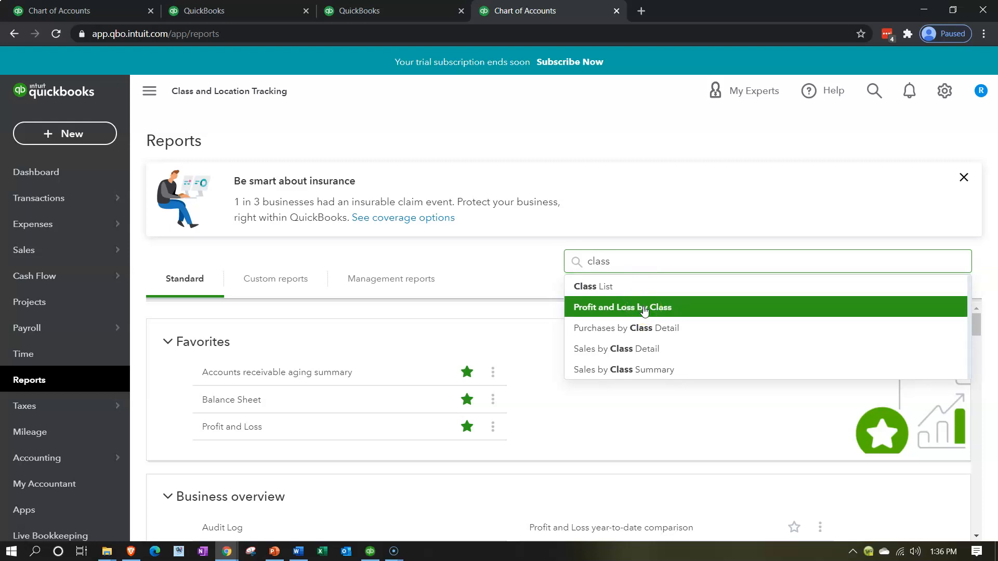
click(645, 310)
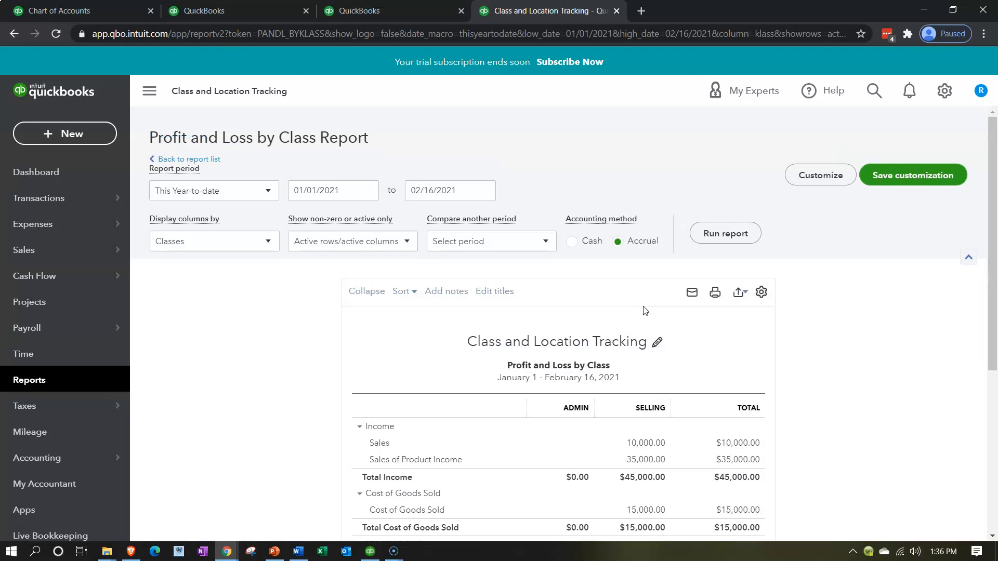
Hide the navigation sidebar and run the Profit and Loss by Class report for 01/01/2021 to 12/31/2021
scroll(643, 310, down, 3)
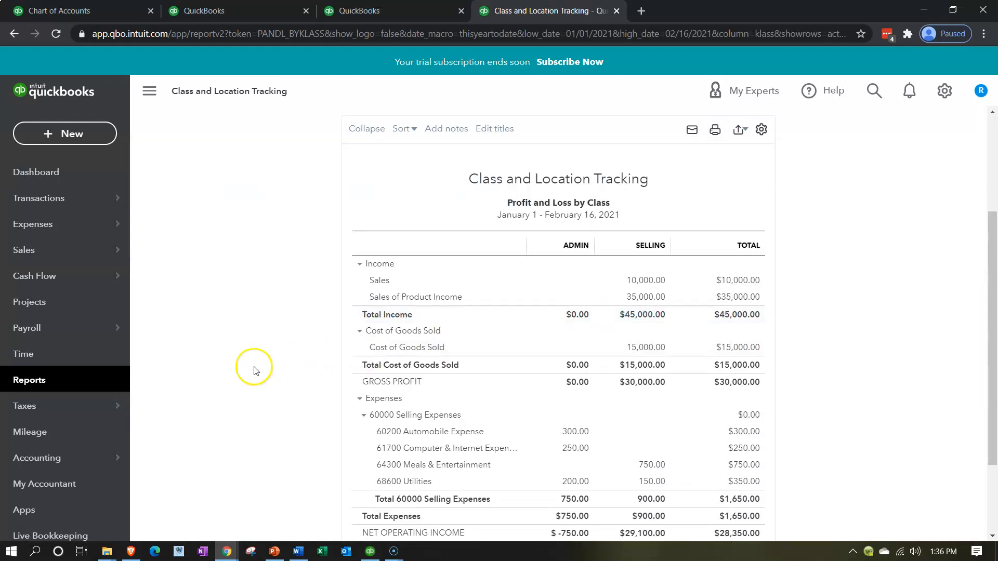
scroll(251, 368, up, 3)
click(149, 92)
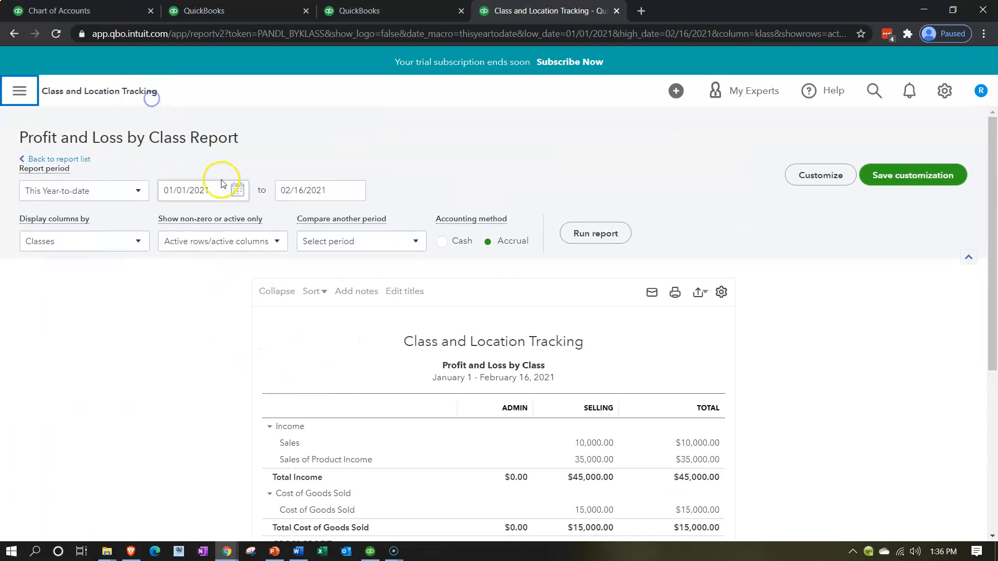
click(215, 187)
text(01/01/2021)
key(Tab)
text(12/31/)
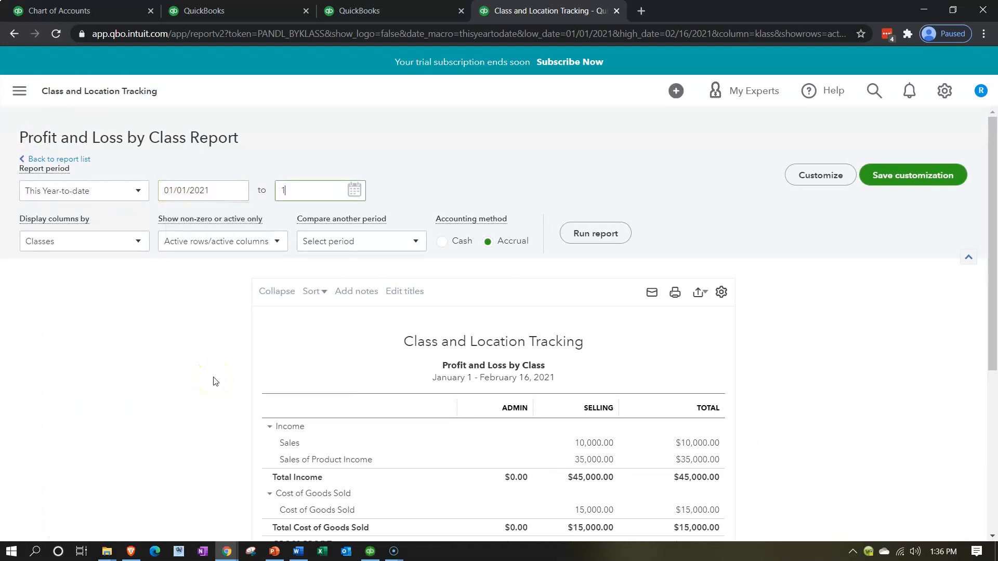
text(2021)
click(312, 361)
click(586, 234)
Enlarge the page to 125% zoom for reading the Profit and Loss by Class figures
scroll(177, 457, down, 3)
key(ctrl+plus)
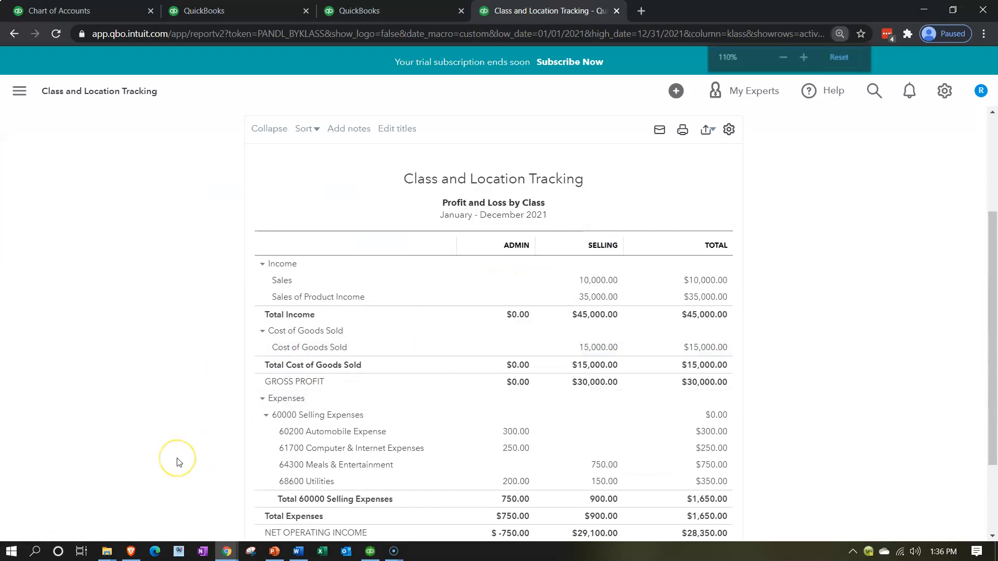
key(ctrl+plus)
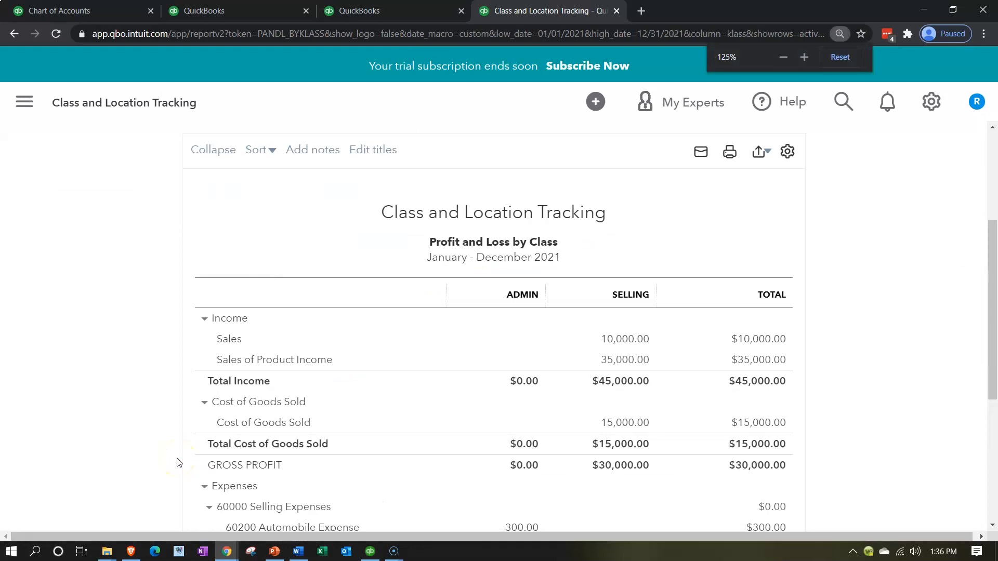
scroll(177, 462, down, 1)
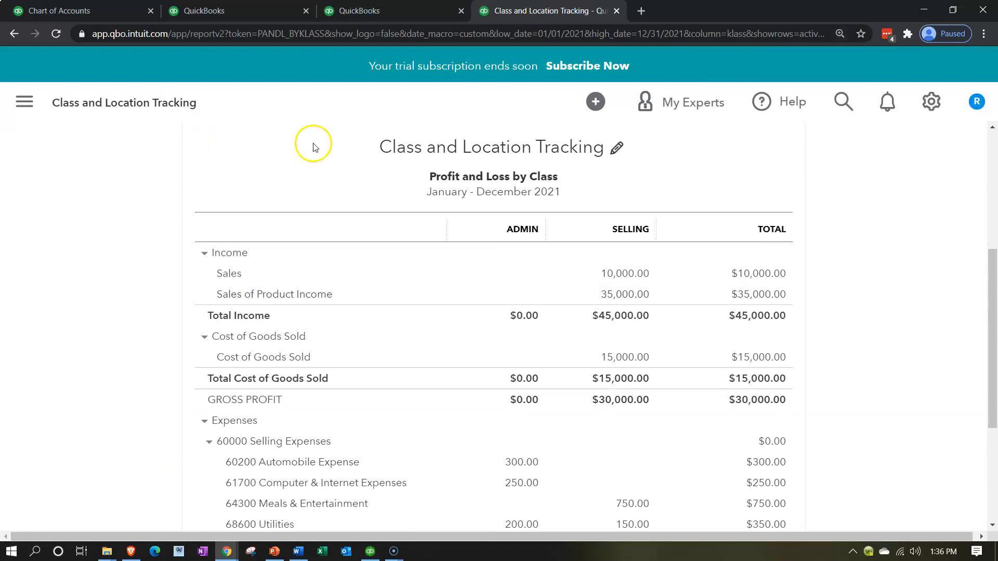
In the third browser tab, open the Profit and Loss report from the favorite reports
click(369, 17)
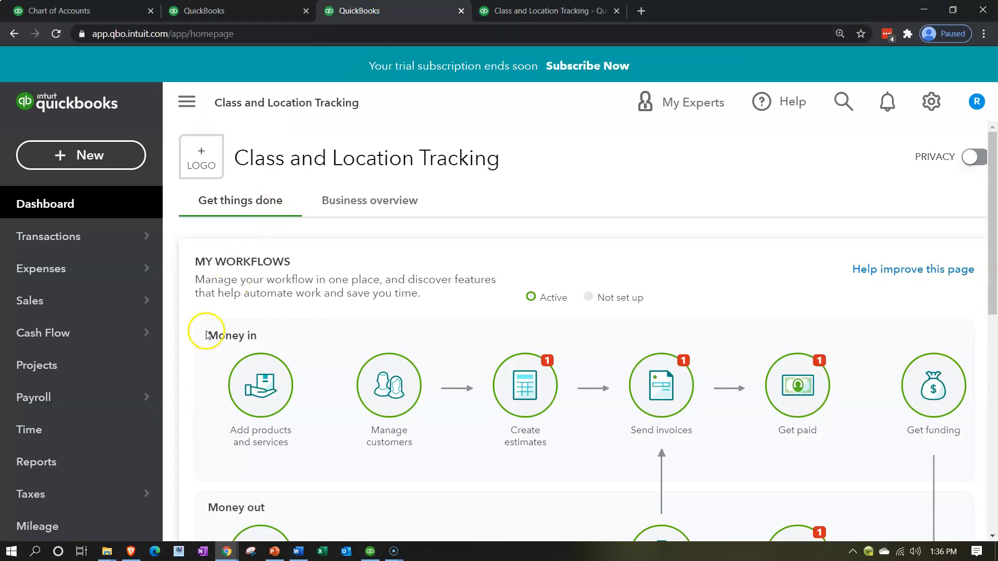
click(76, 467)
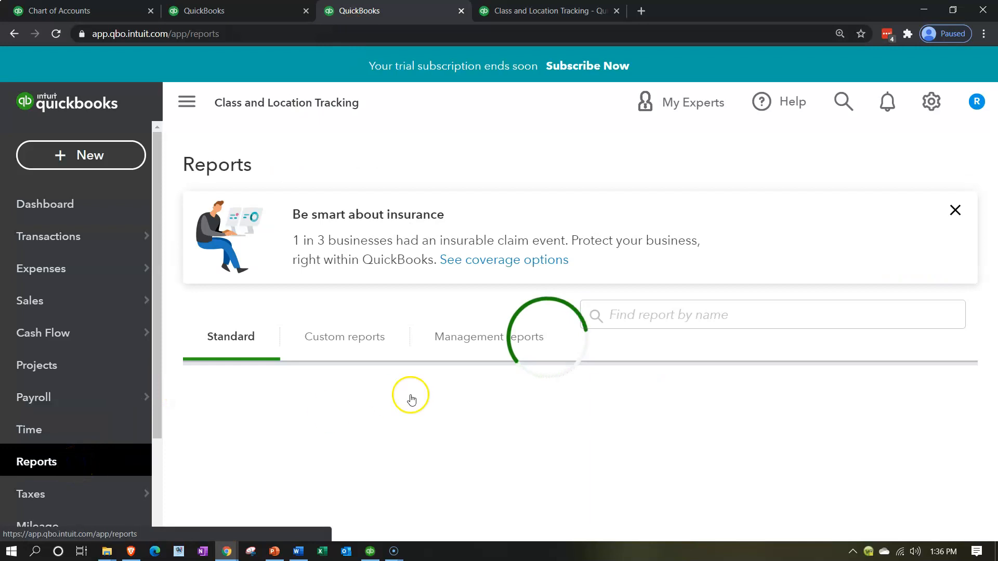
scroll(386, 426, down, 1)
click(291, 457)
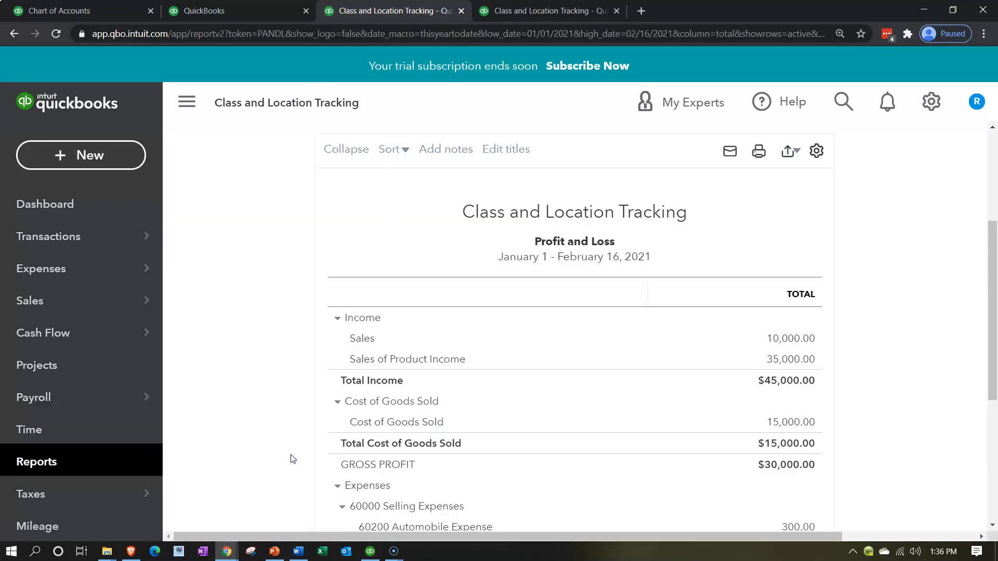
Run the Profit and Loss report for 01/01/2021 to 12/31/2021 and hide the navigation sidebar
click(423, 232)
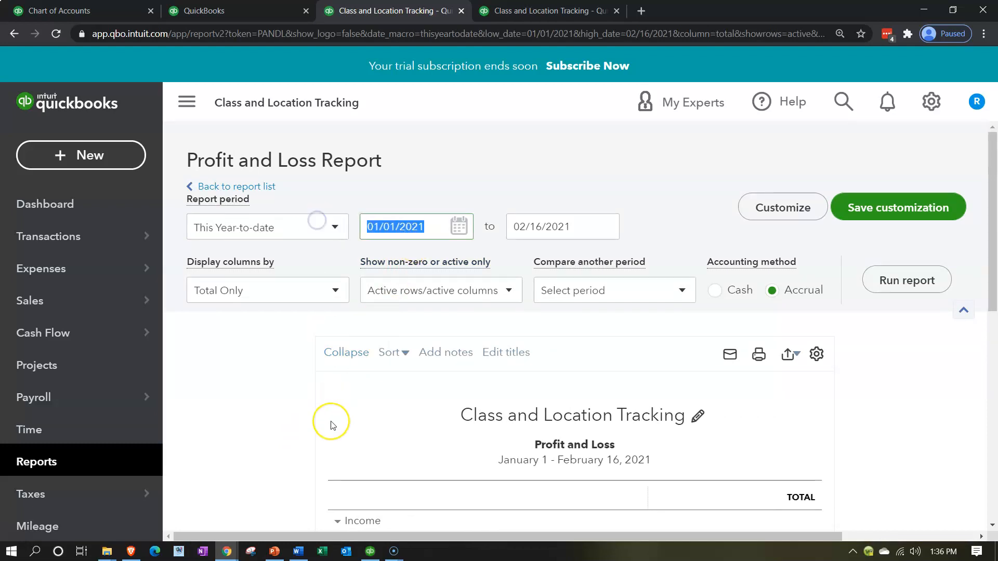
text(010121)
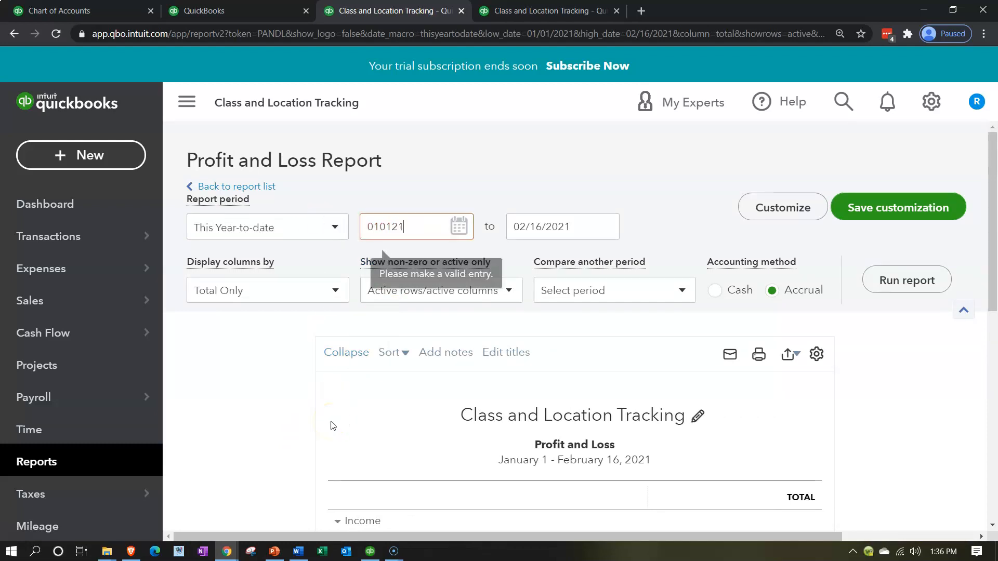
key(Tab)
text(121)
key(BackSpace)
text(3121)
key(Tab)
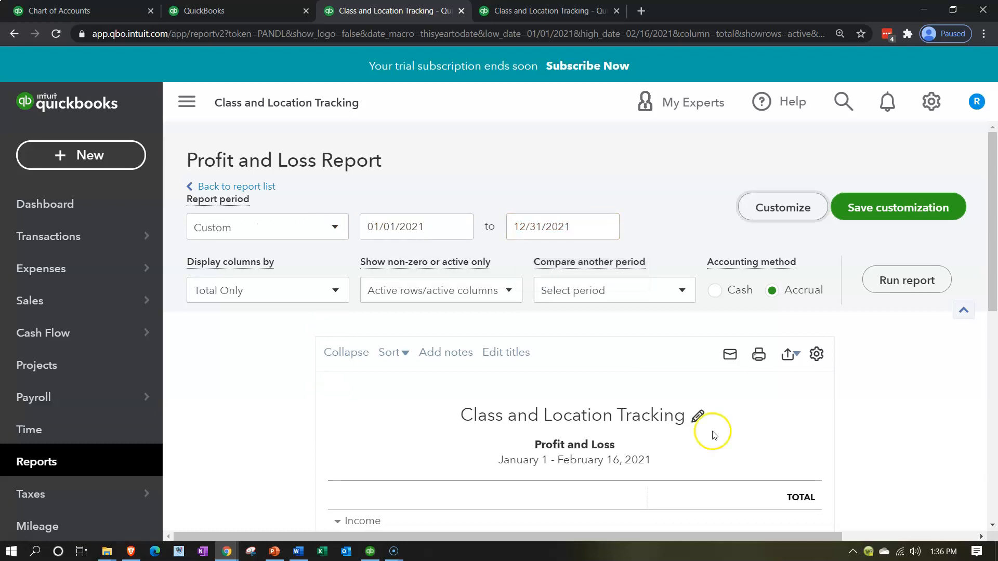
click(916, 280)
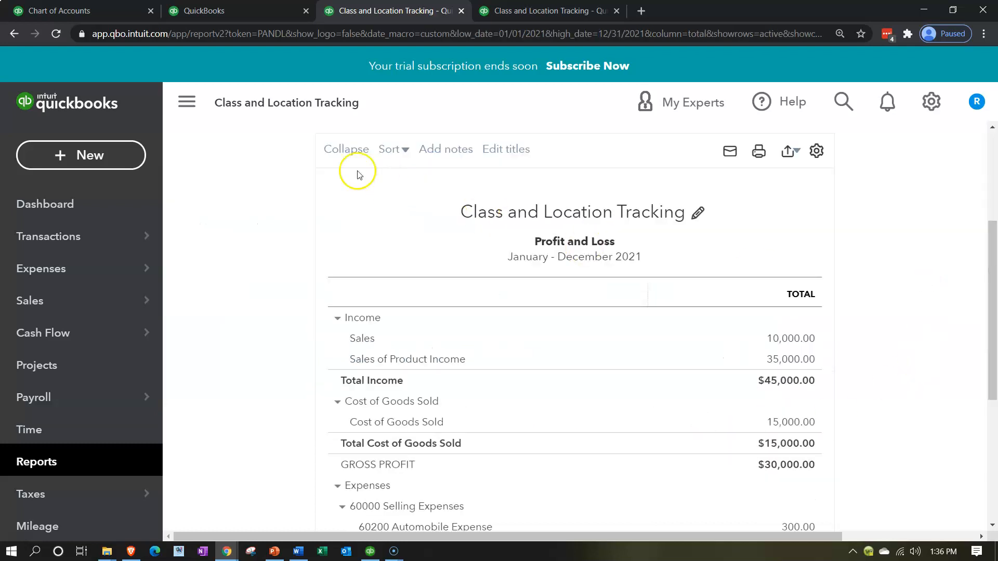
click(186, 101)
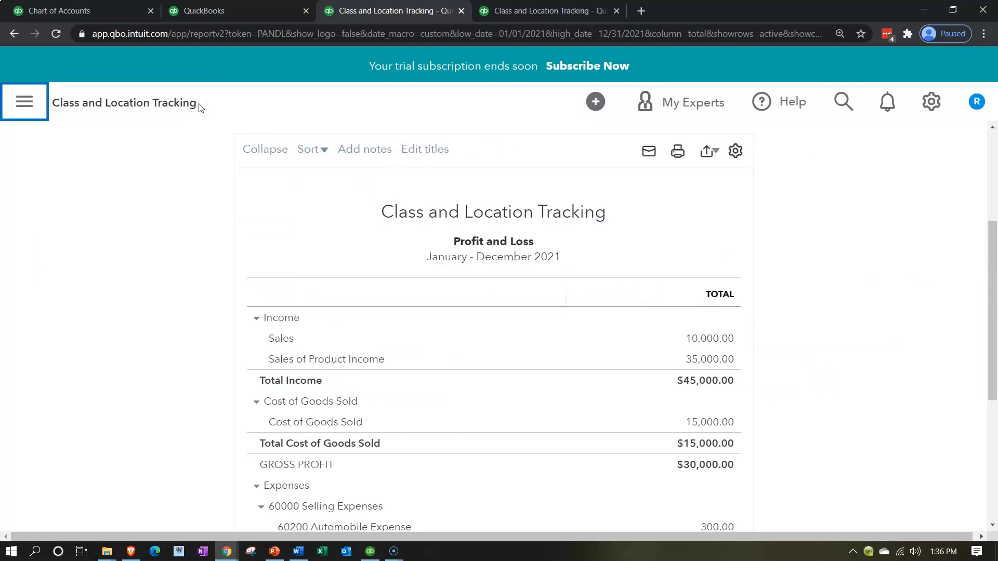
In the second browser tab, open the Balance Sheet report from the favorite reports
click(229, 11)
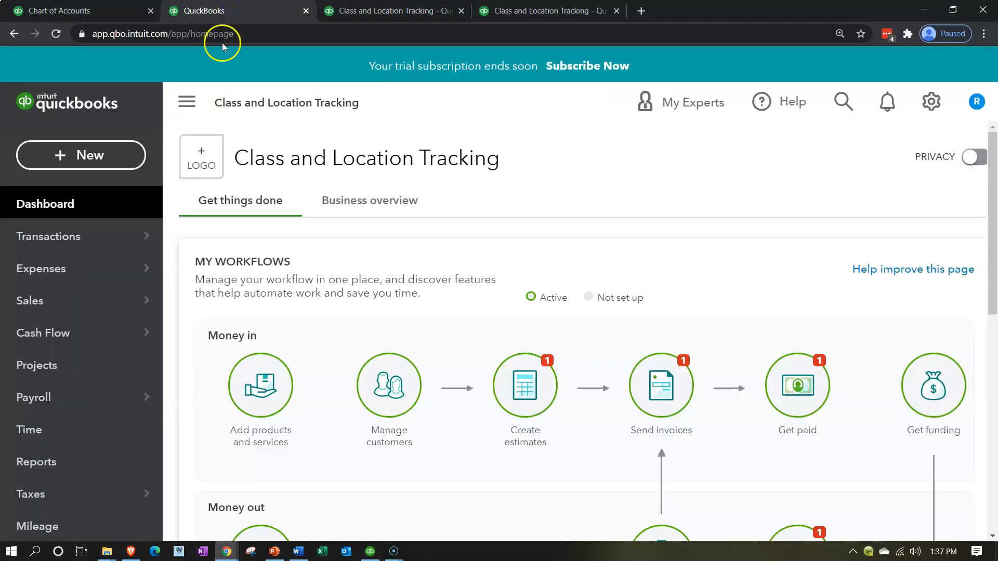
click(78, 460)
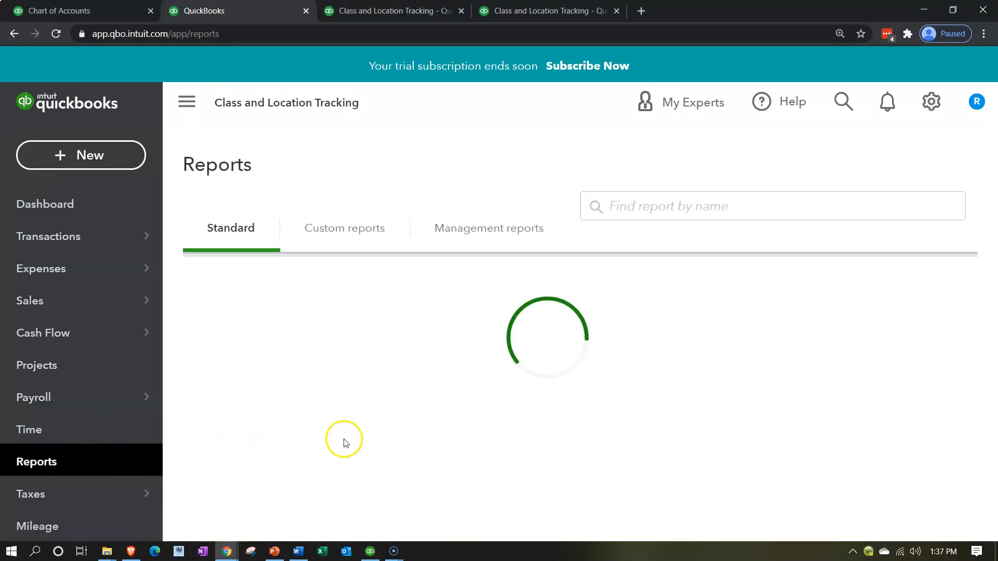
scroll(322, 441, down, 1)
click(301, 423)
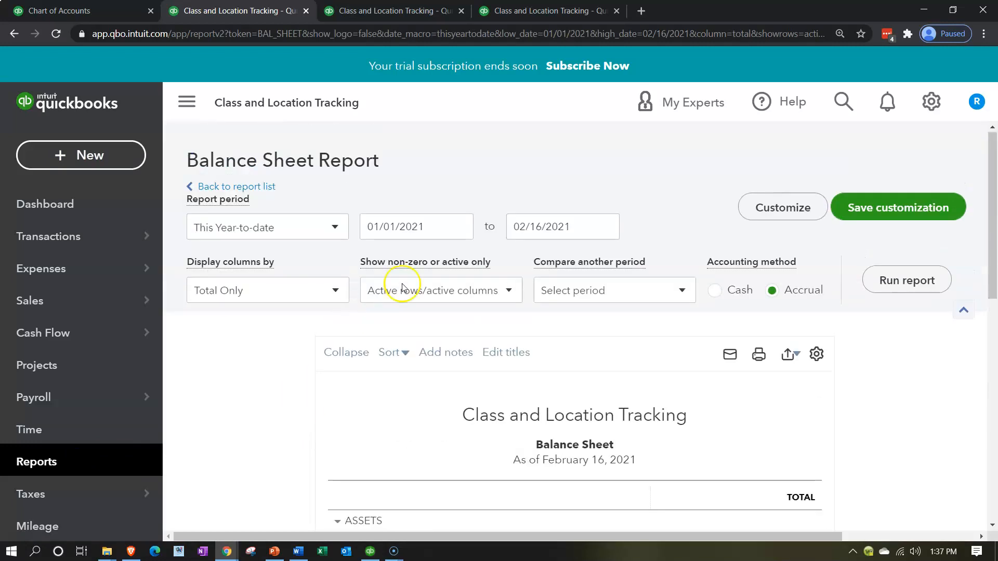
Run the Balance Sheet report for 01/01/2021 to 12/31/2021 and hide the navigation sidebar
text(01/01/2021)
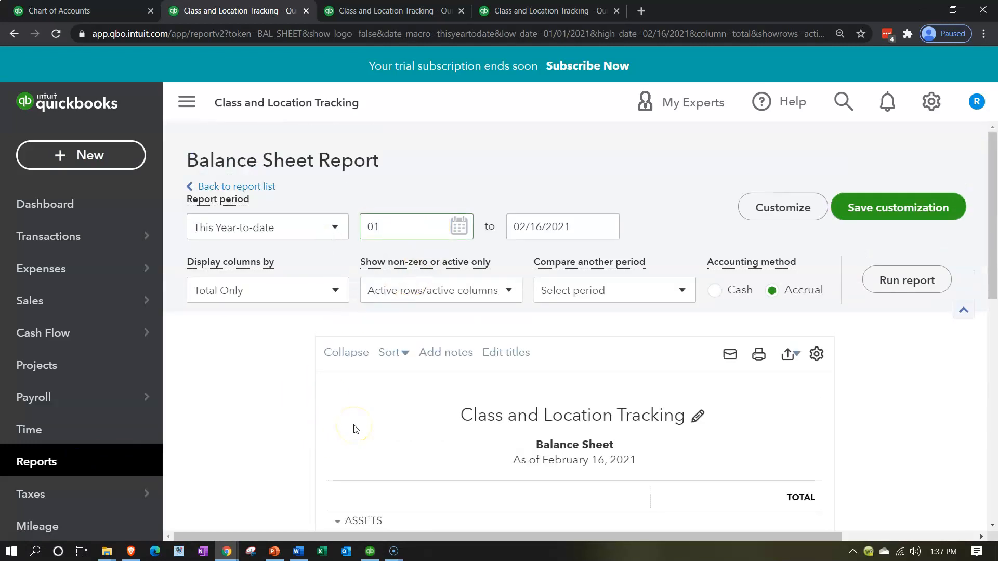
key(Tab)
text(12/31/2021)
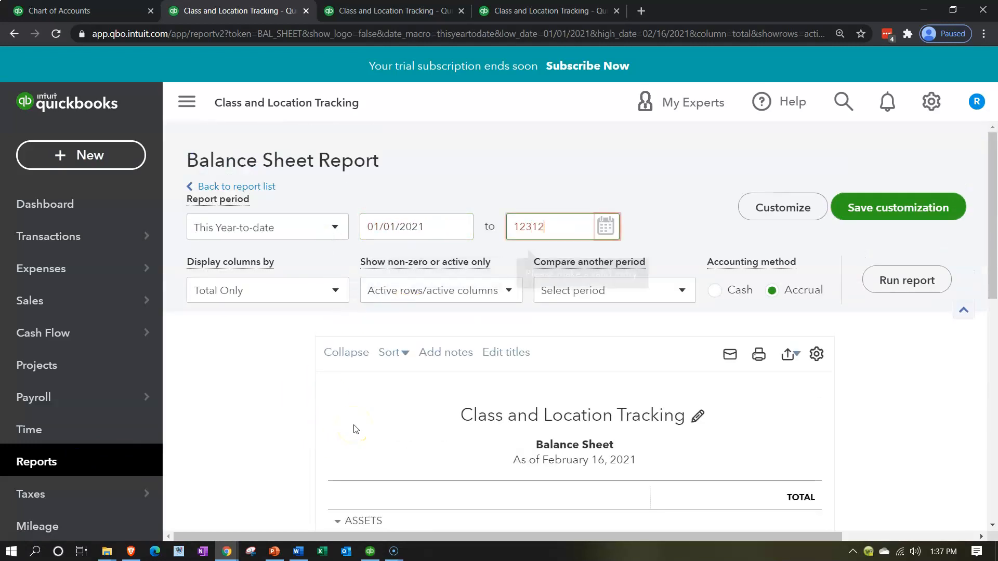
key(Tab)
click(886, 280)
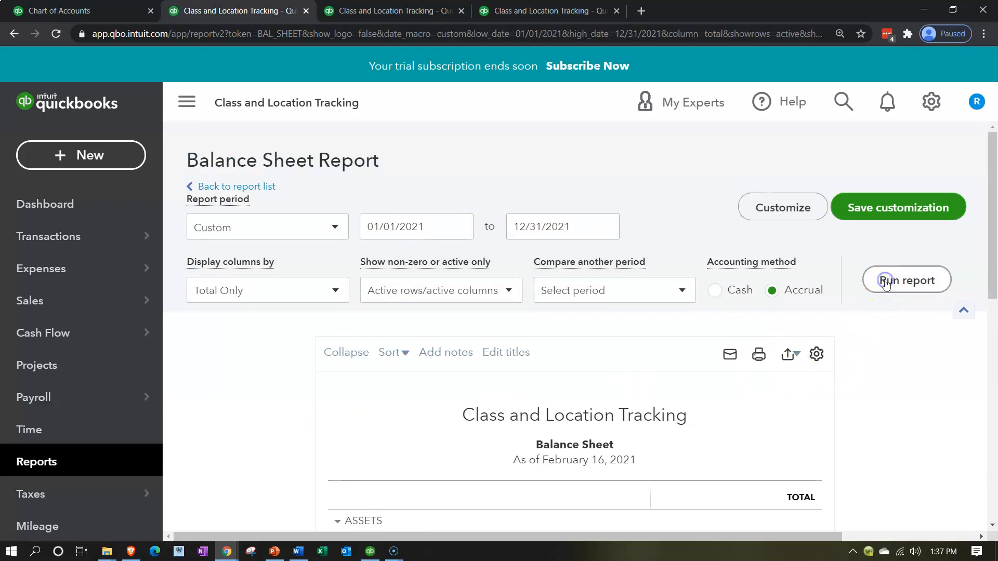
click(188, 102)
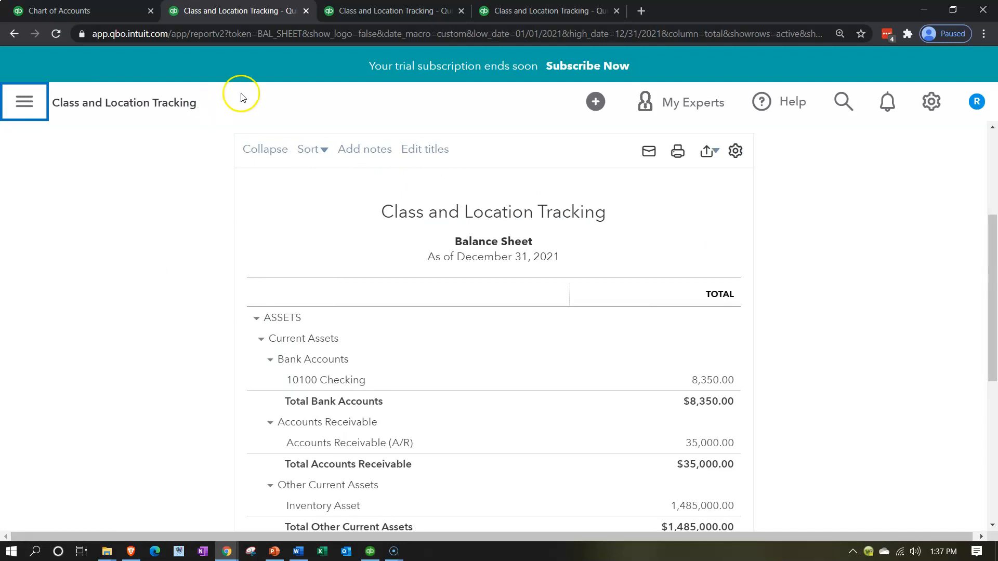
Return to the Profit and Loss by Class report and examine its Admin and Selling columns down to net income
click(499, 13)
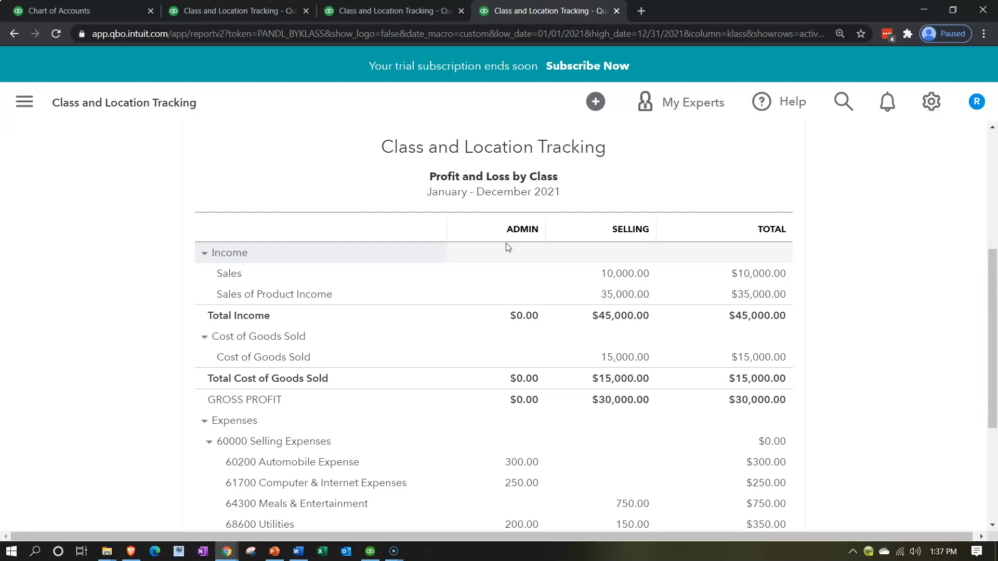
scroll(502, 247, down, 3)
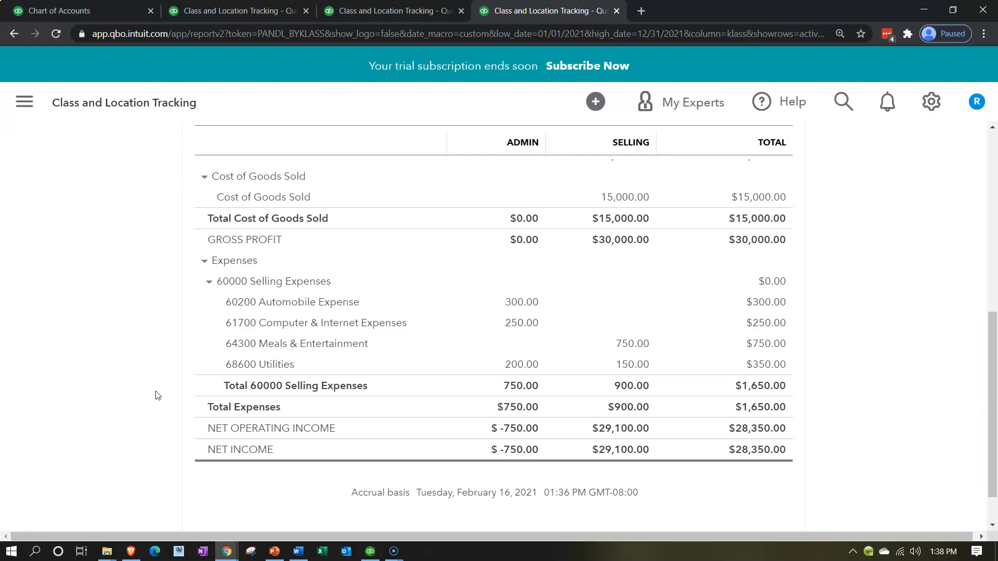
Drill into the Selling column's Sales amount in the Profit and Loss by Class report and open the Customer 1 sales receipt behind it
scroll(158, 395, up, 5)
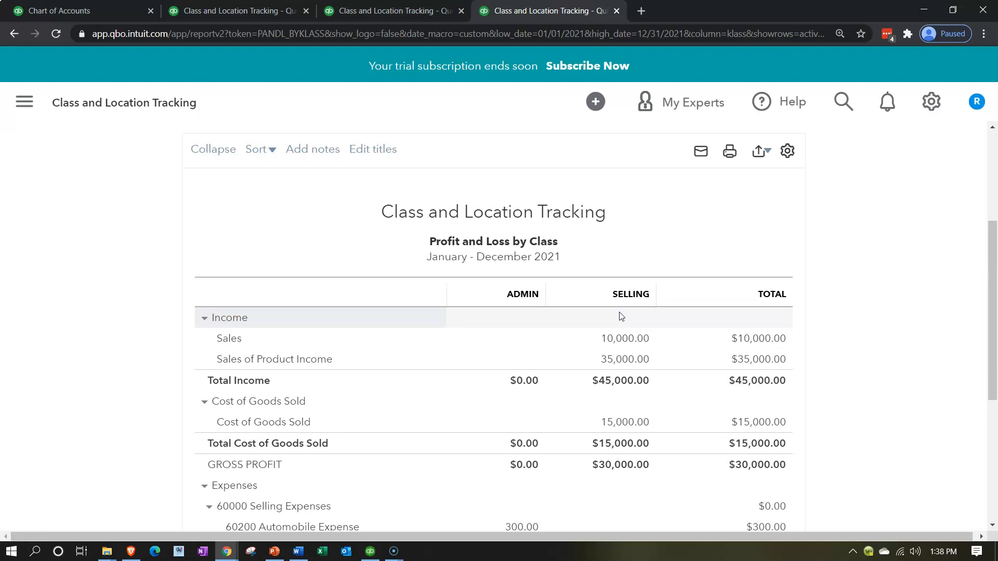
scroll(621, 316, down, 1)
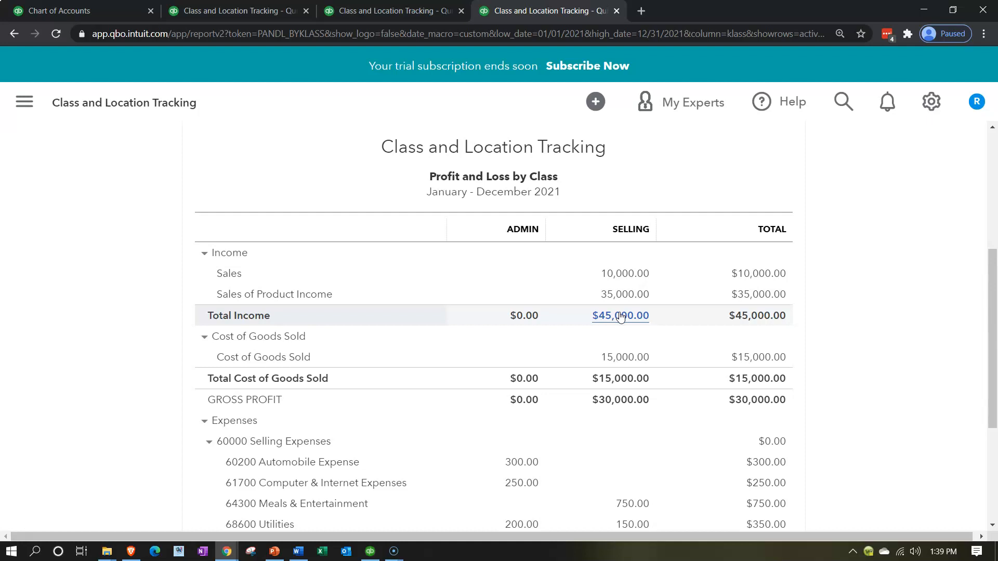
scroll(540, 358, down, 2)
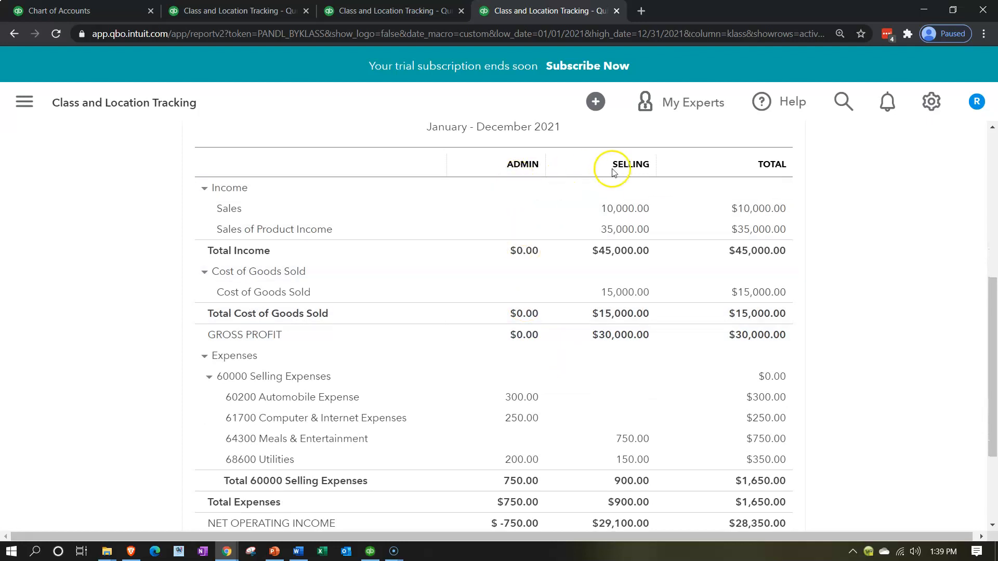
scroll(385, 379, down, 3)
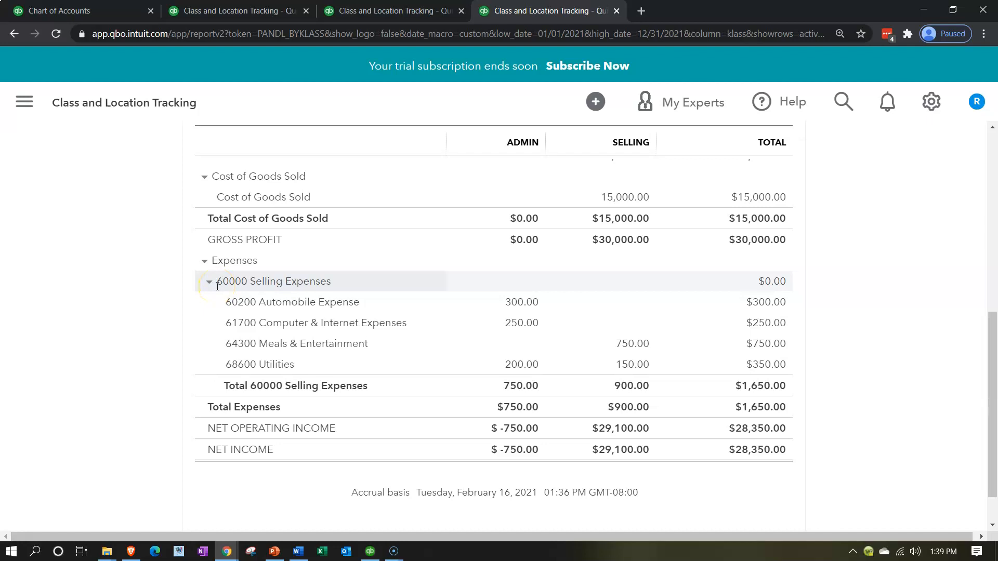
scroll(217, 286, up, 5)
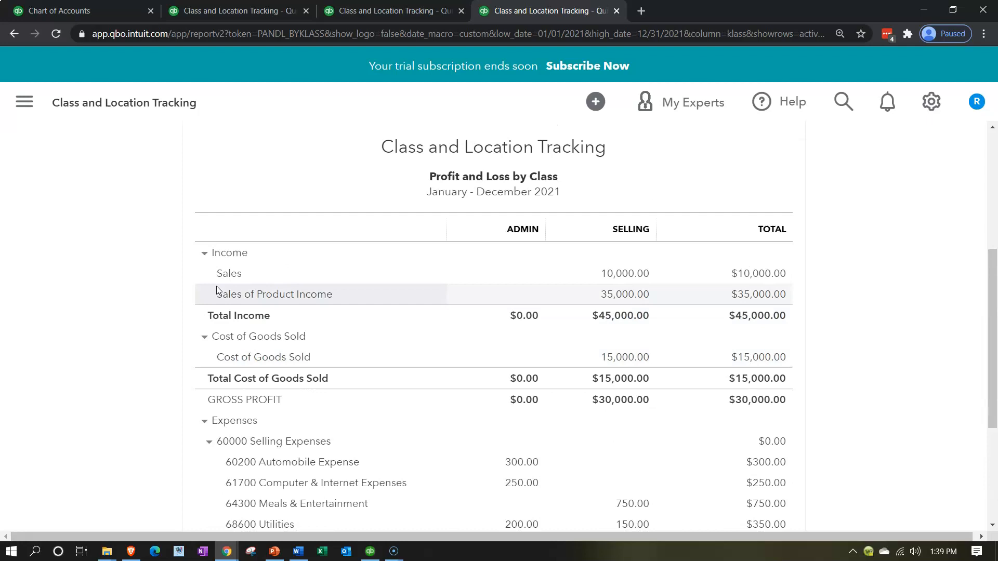
click(614, 277)
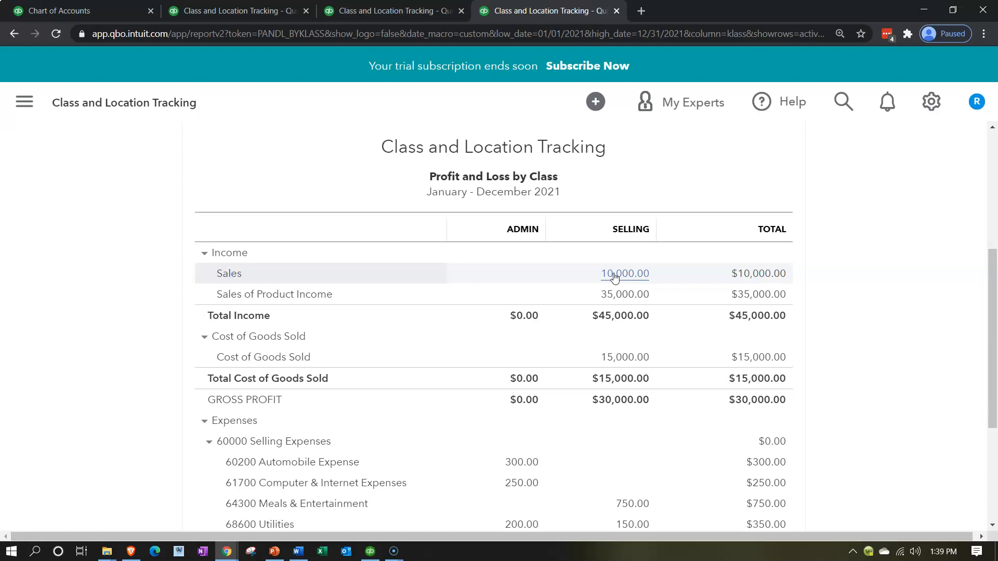
click(614, 275)
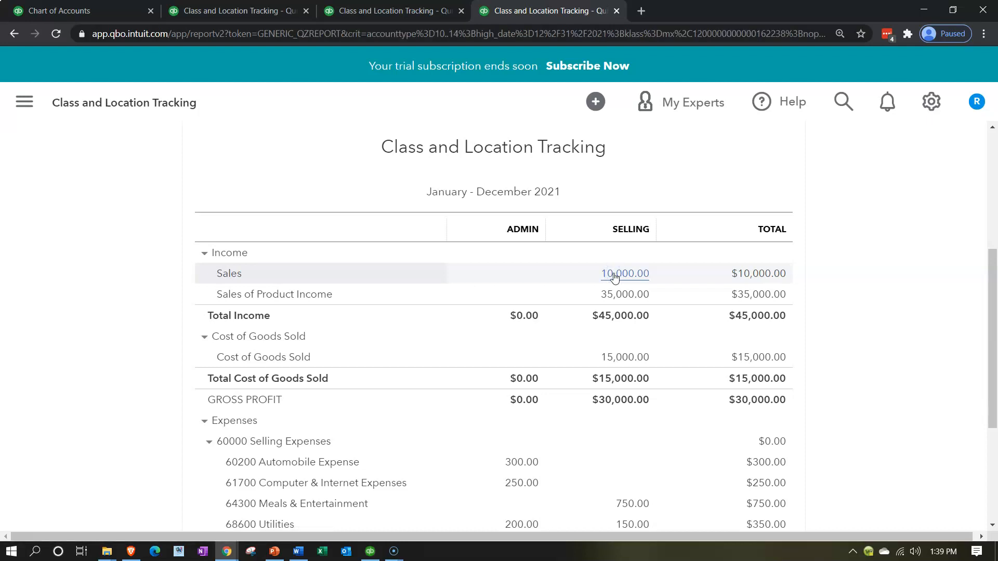
click(853, 391)
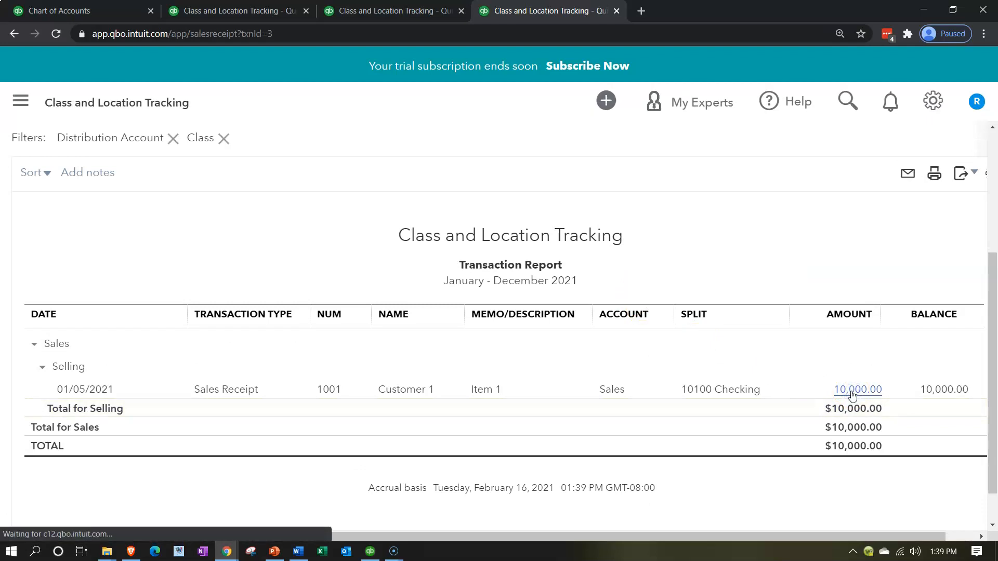
click(847, 395)
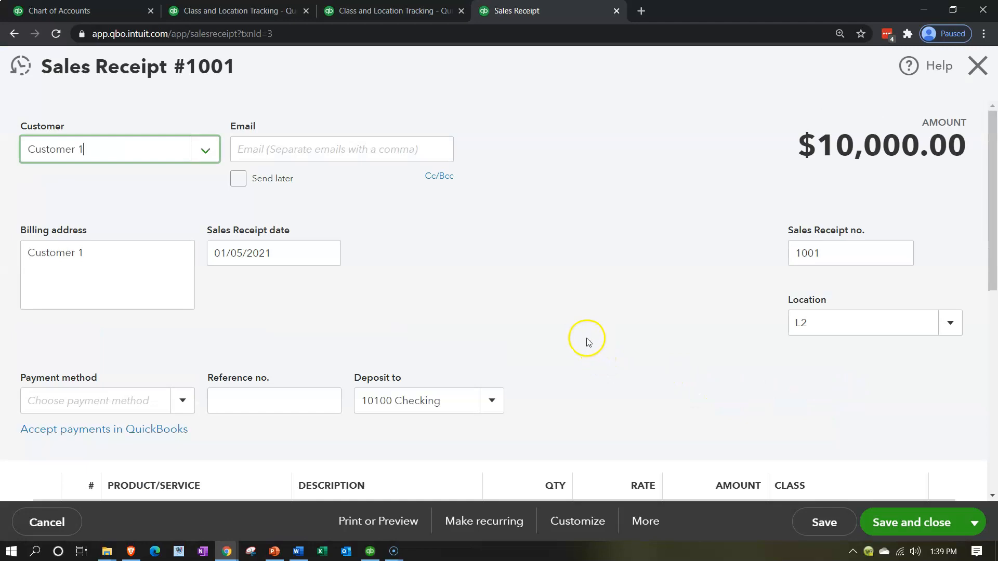
Clear the location on the sales receipt
scroll(583, 338, down, 2)
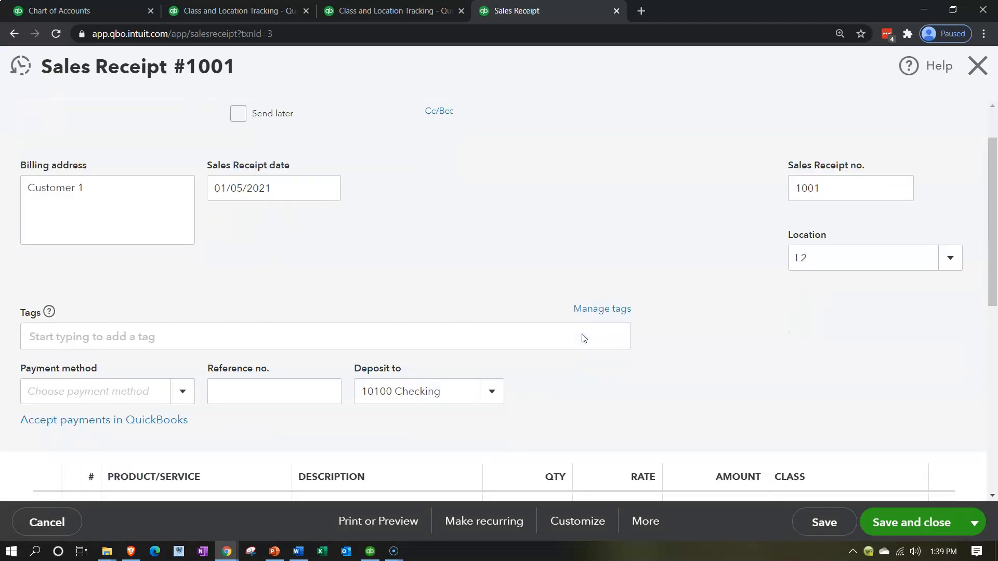
click(830, 201)
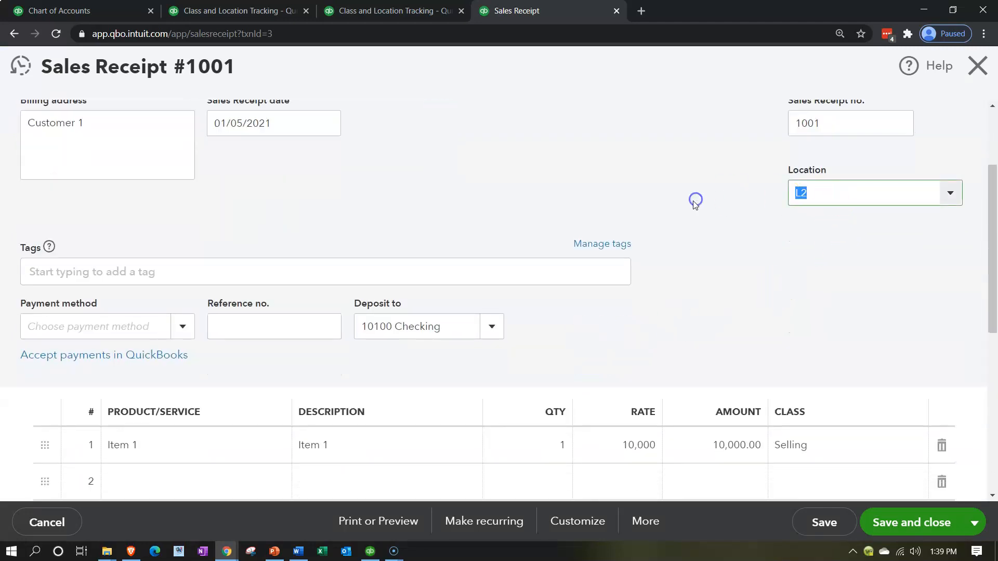
key(BackSpace)
click(693, 200)
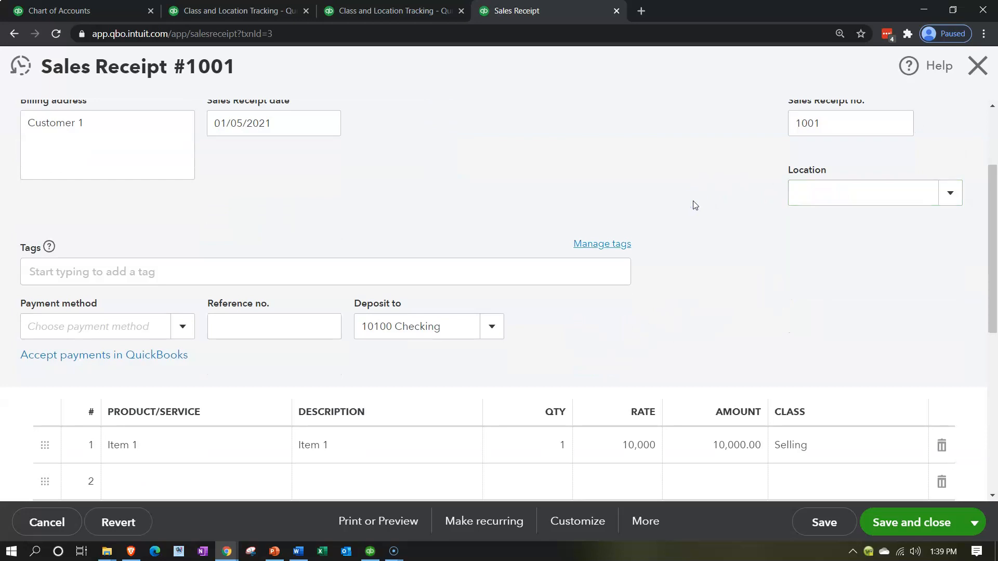
Set the class of the Item 1 line to D1, and save and close the sales receipt
scroll(728, 309, down, 1)
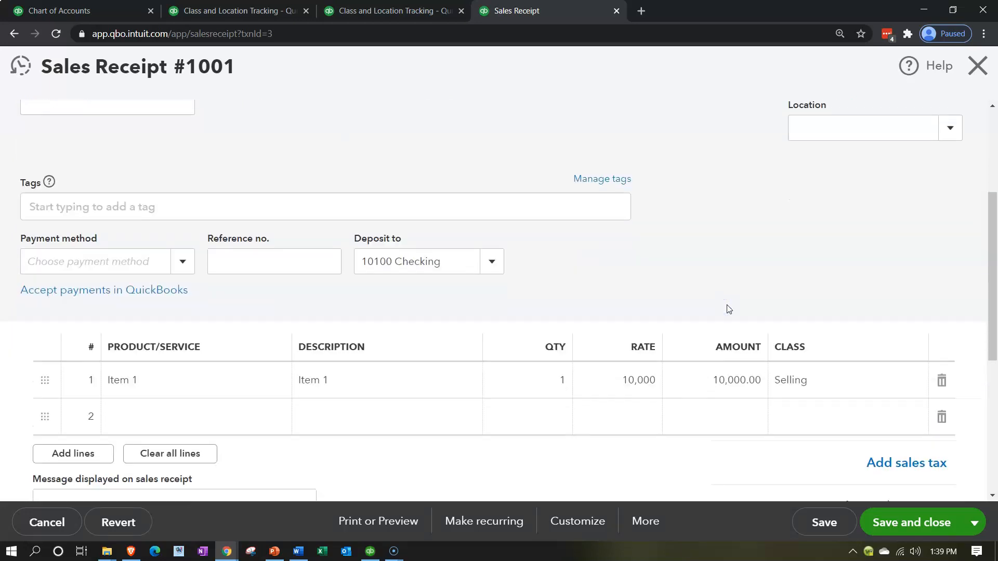
click(829, 379)
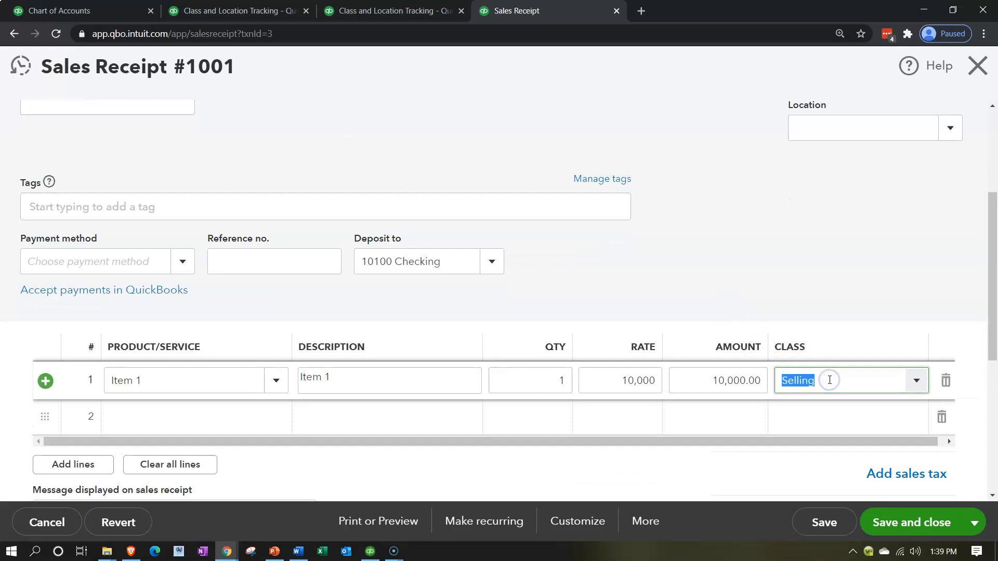
text(PC)
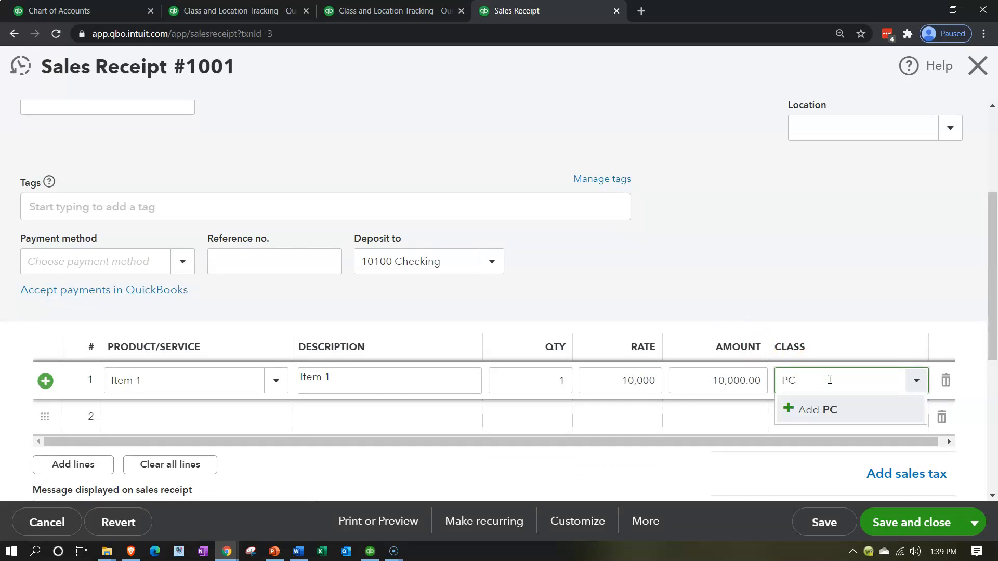
text( 1)
key(ctrl+a)
text(D)
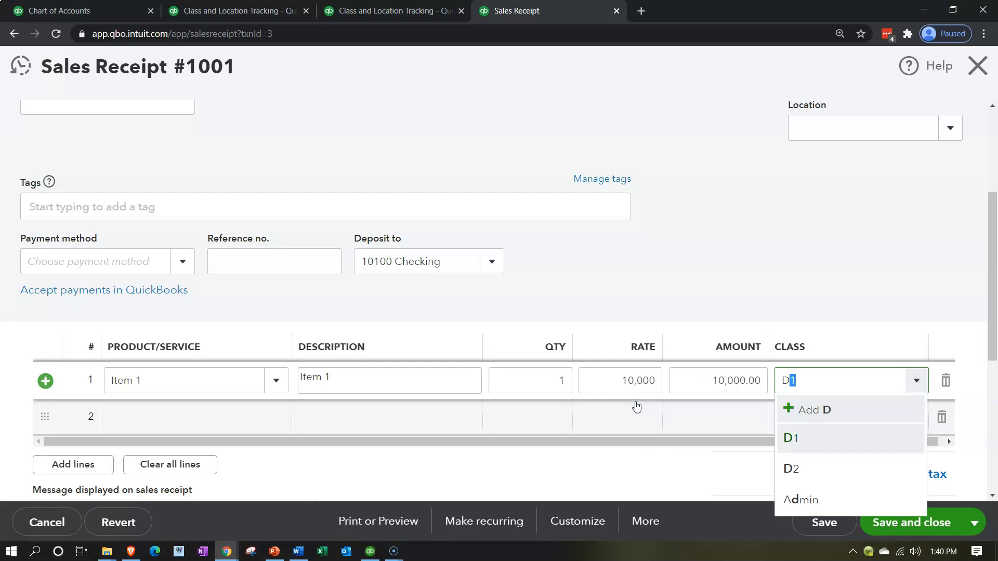
key(Tab)
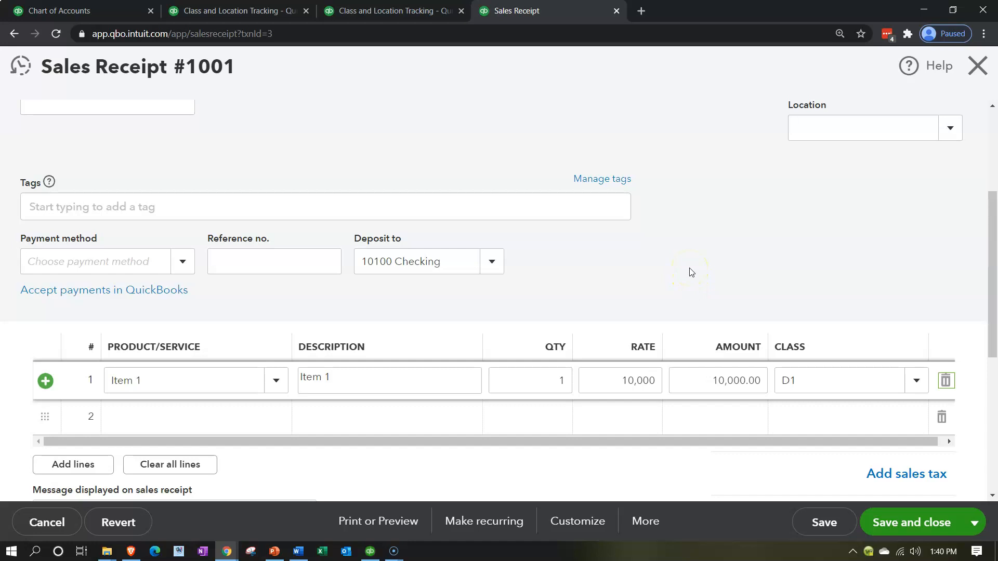
scroll(691, 272, down, 1)
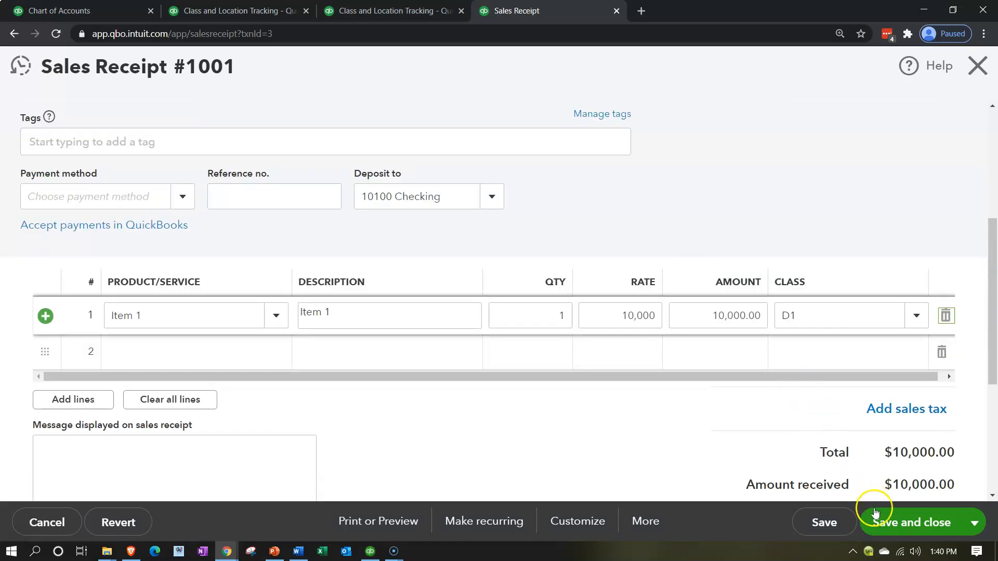
click(881, 520)
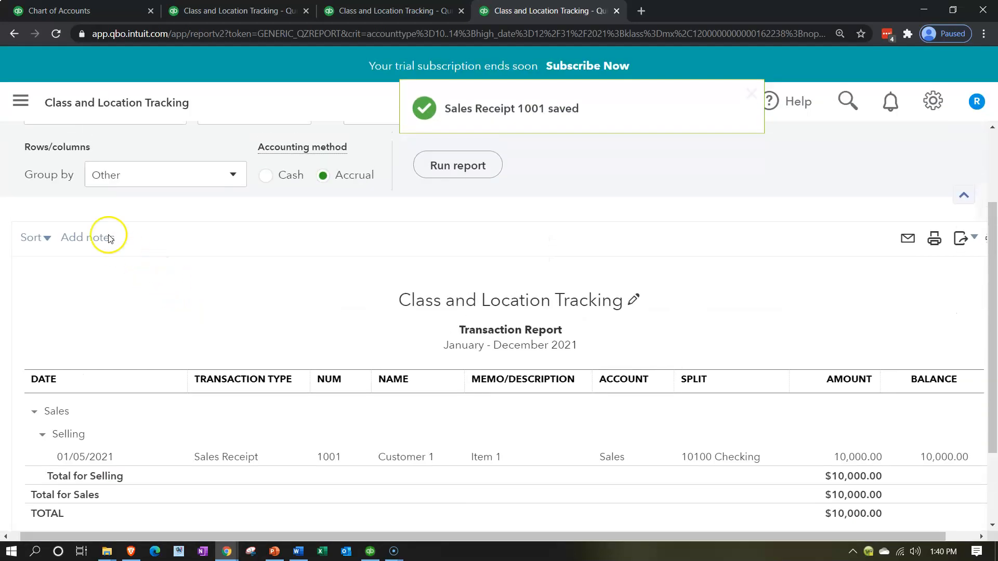
Return to the Profit and Loss by Class report and open the invoice behind the Selling column's Sales of Product Income
click(93, 188)
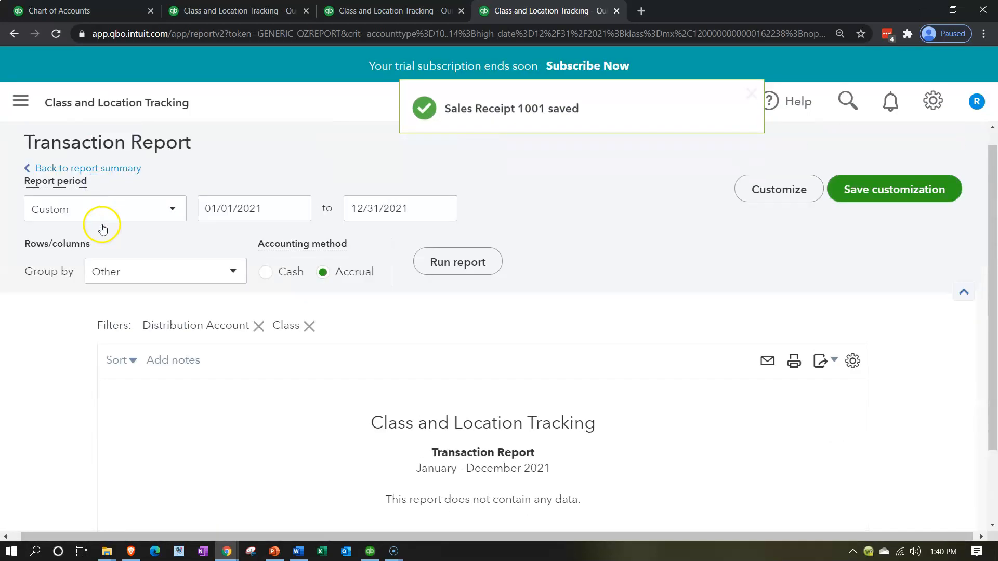
scroll(518, 327, down, 4)
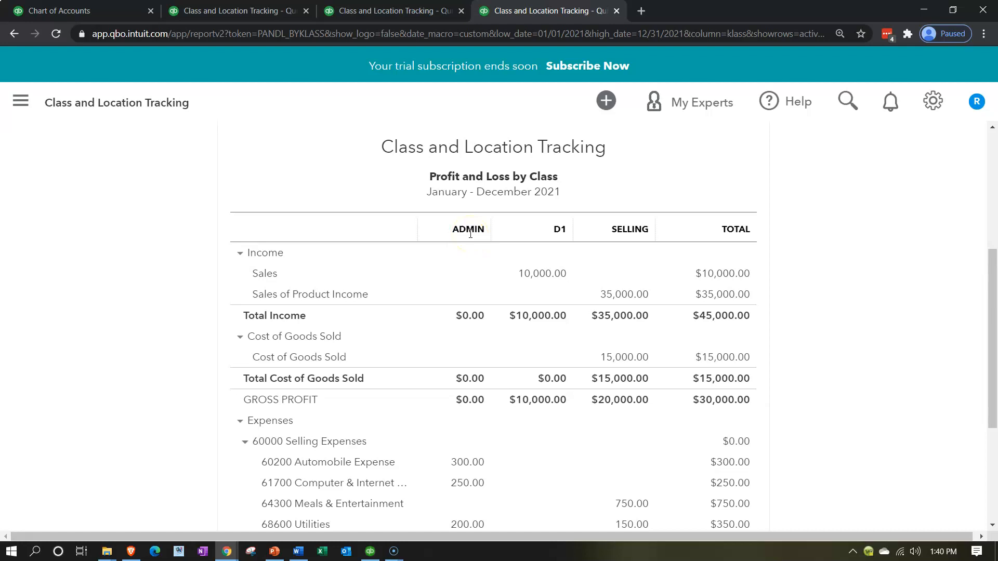
scroll(374, 327, down, 3)
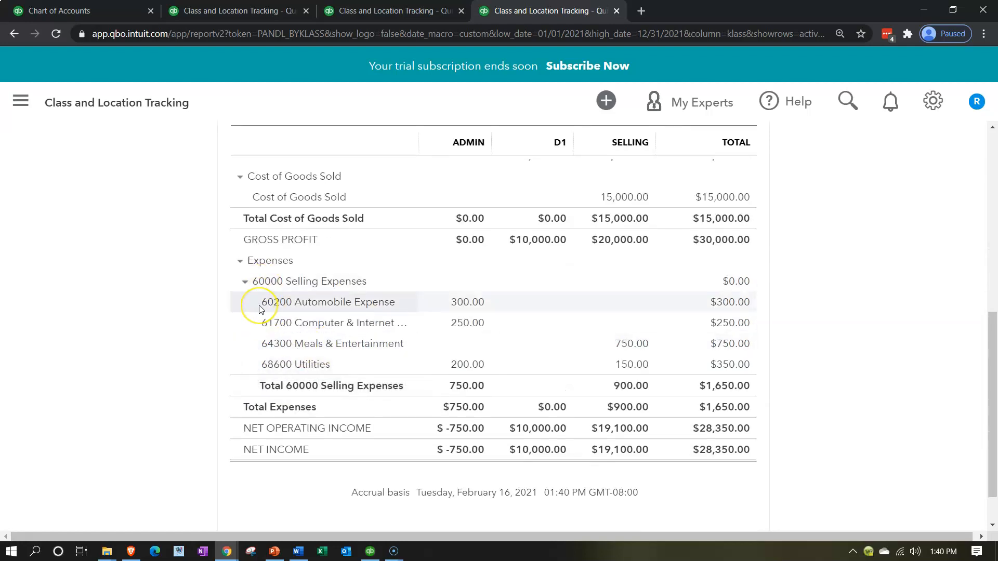
scroll(261, 309, up, 3)
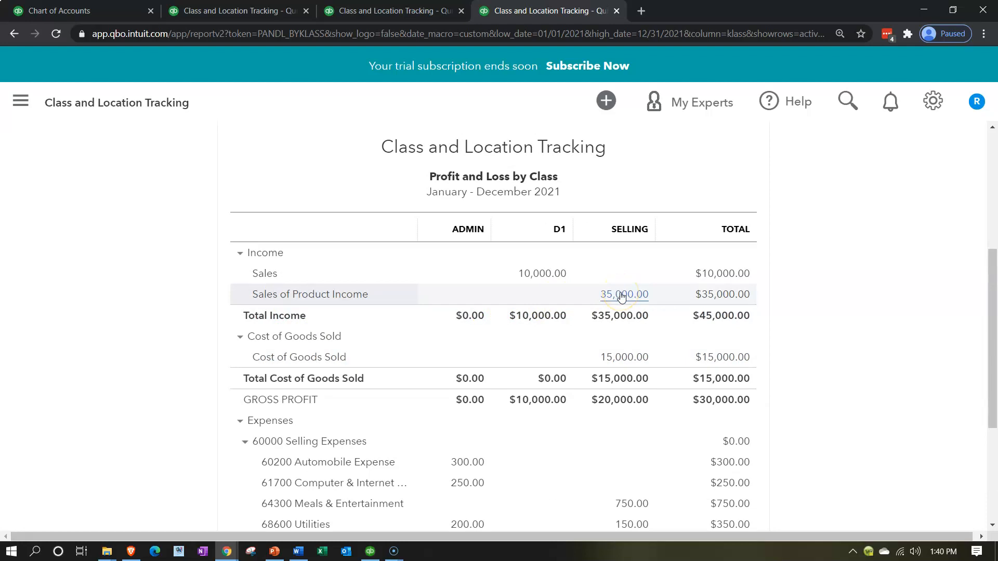
click(622, 294)
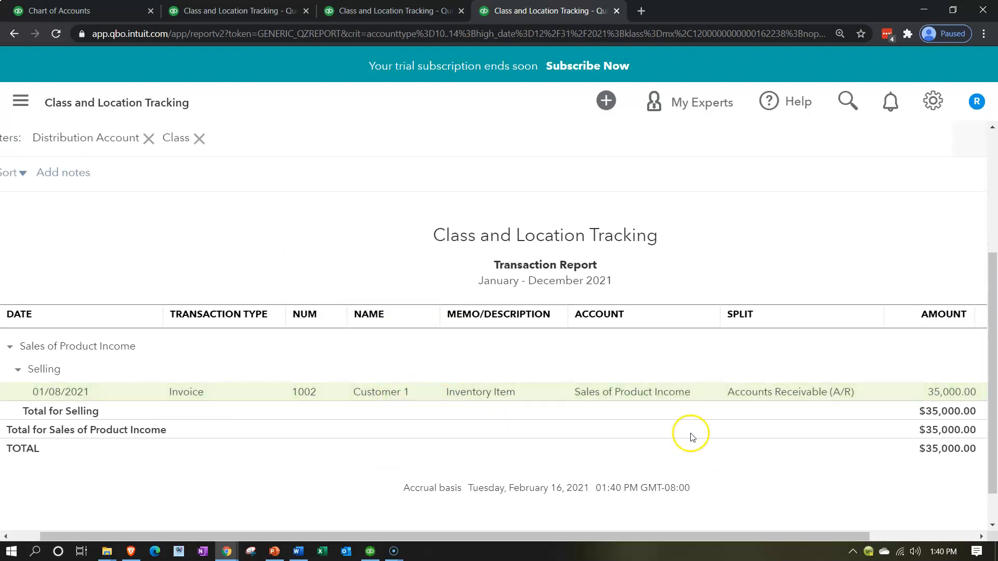
click(948, 393)
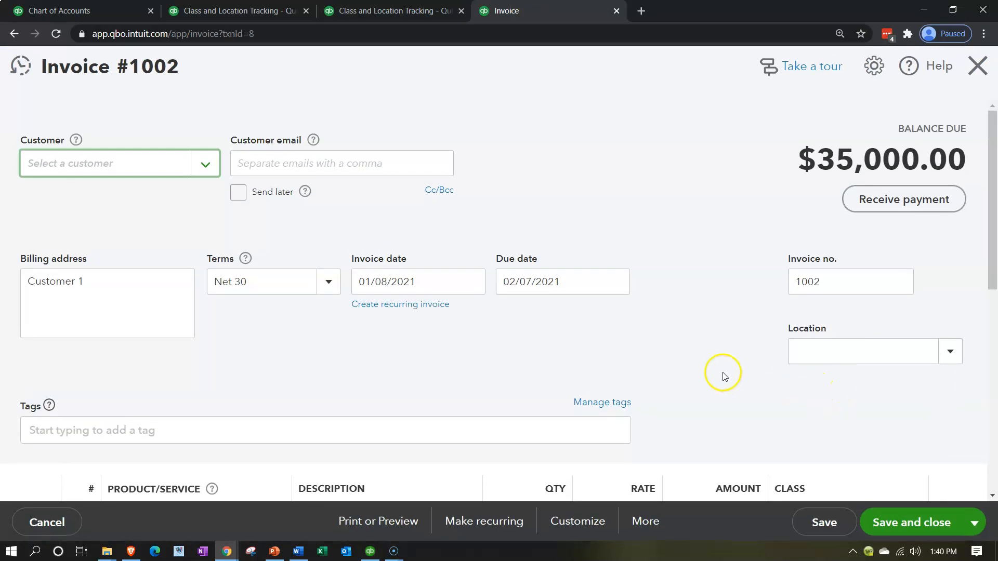
Set the class of the invoice's Inventory Item line to D2, and save and close the invoice
scroll(716, 372, down, 3)
scroll(716, 372, down, 1)
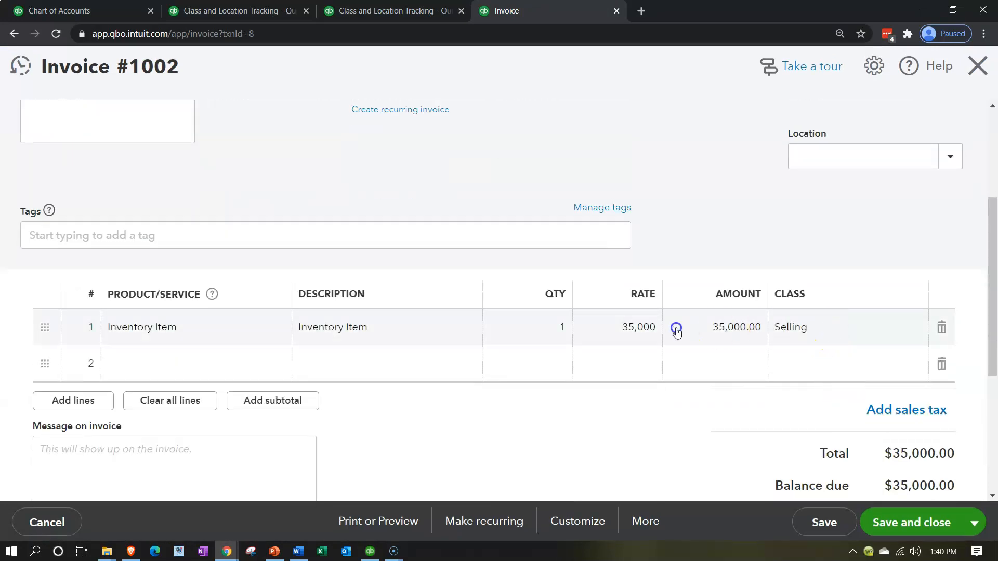
click(827, 328)
text(S)
key(BackSpace)
key(BackSpace)
text(d)
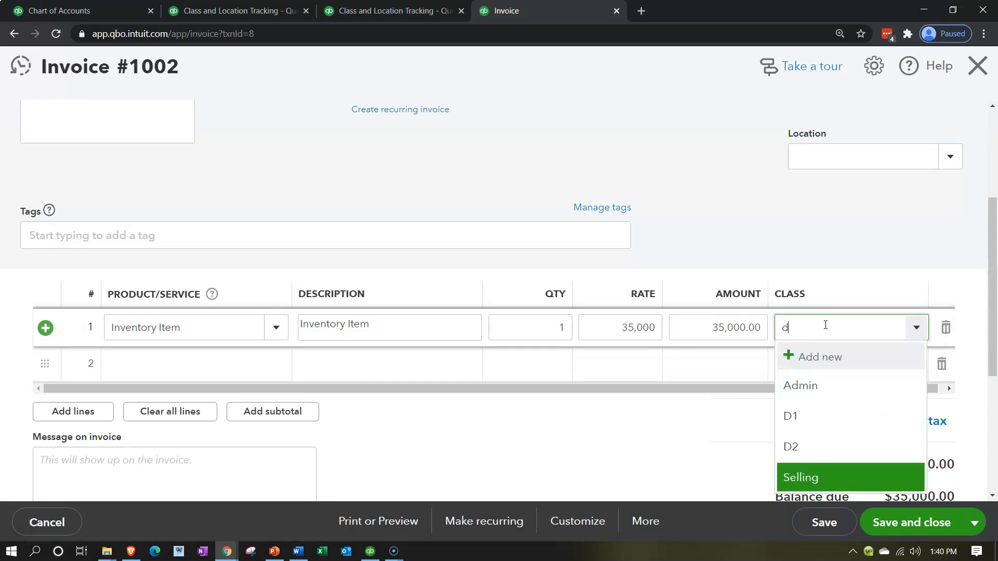
key(Tab)
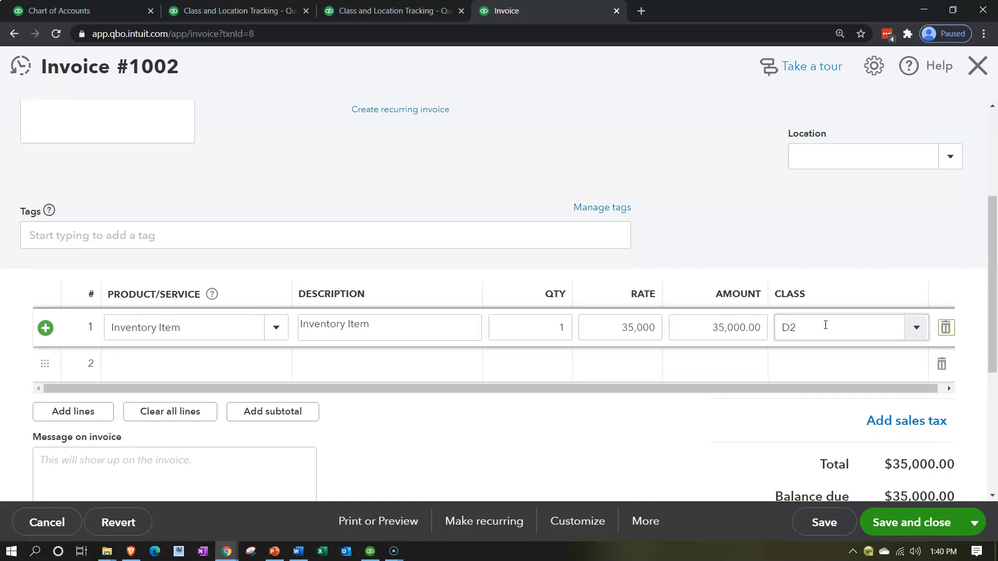
scroll(748, 416, down, 1)
click(887, 517)
Go back from the Transaction Report to the full report list
scroll(495, 390, up, 3)
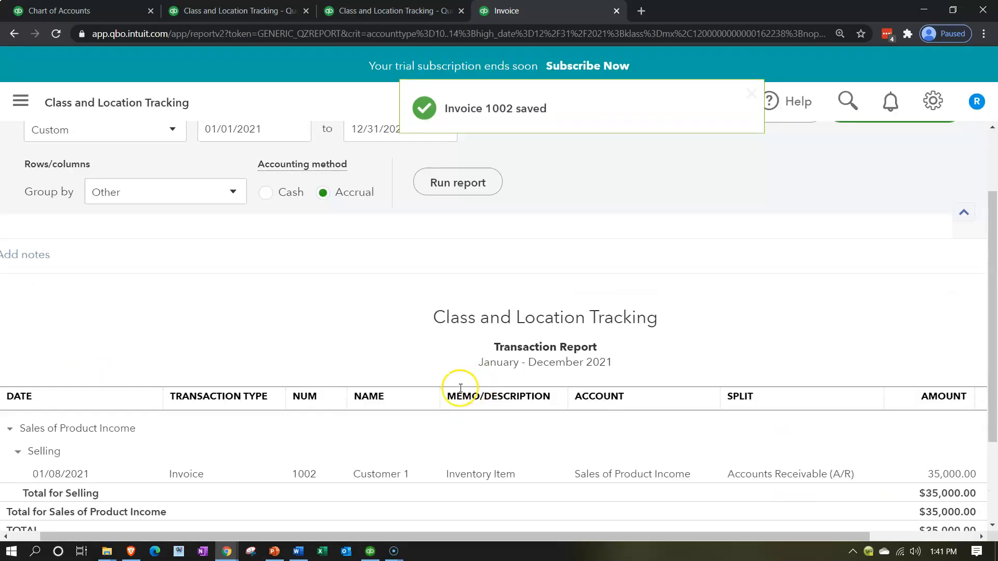
click(119, 190)
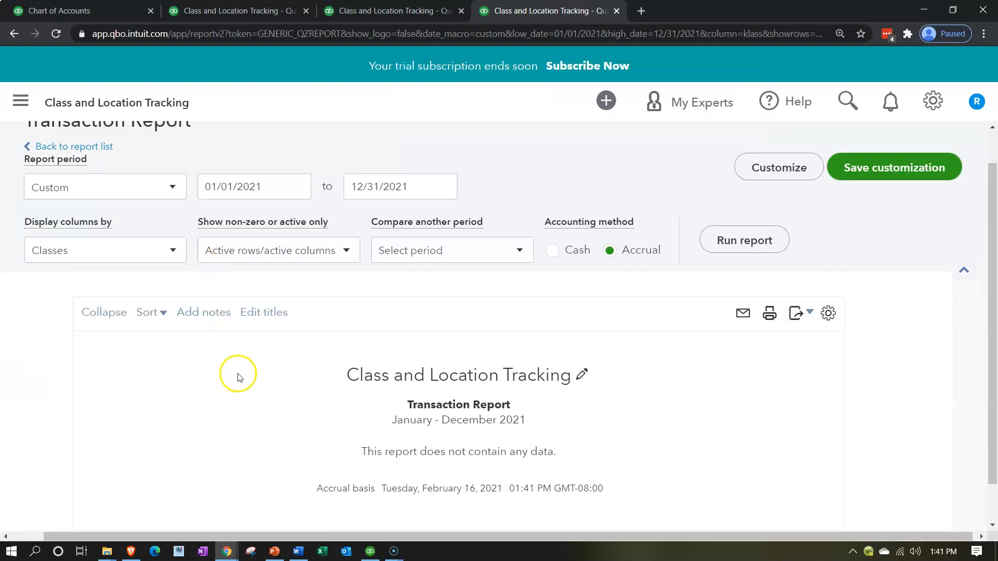
scroll(208, 338, up, 1)
click(100, 188)
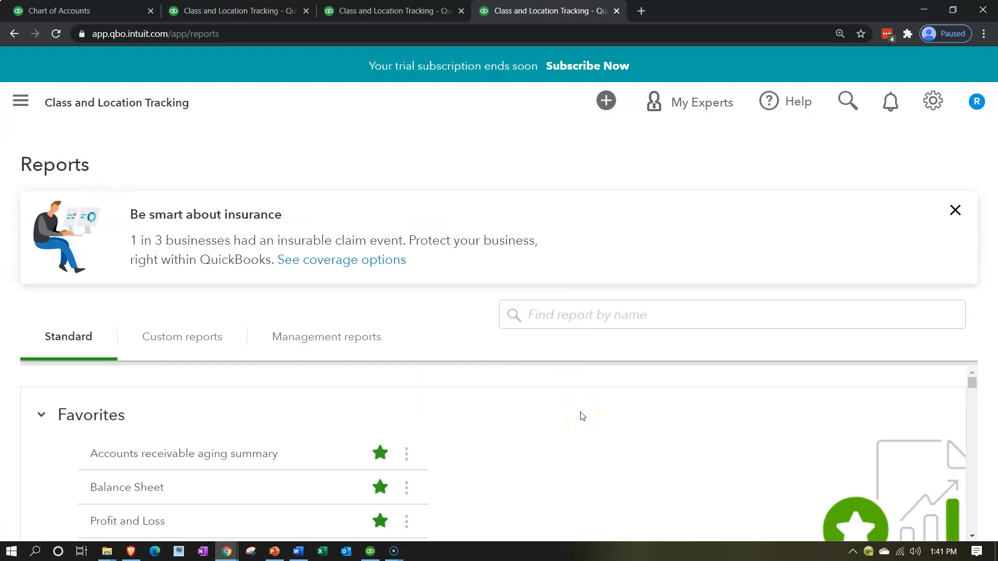
Search the reports for "cl" and open Profit and Loss by Class
click(594, 322)
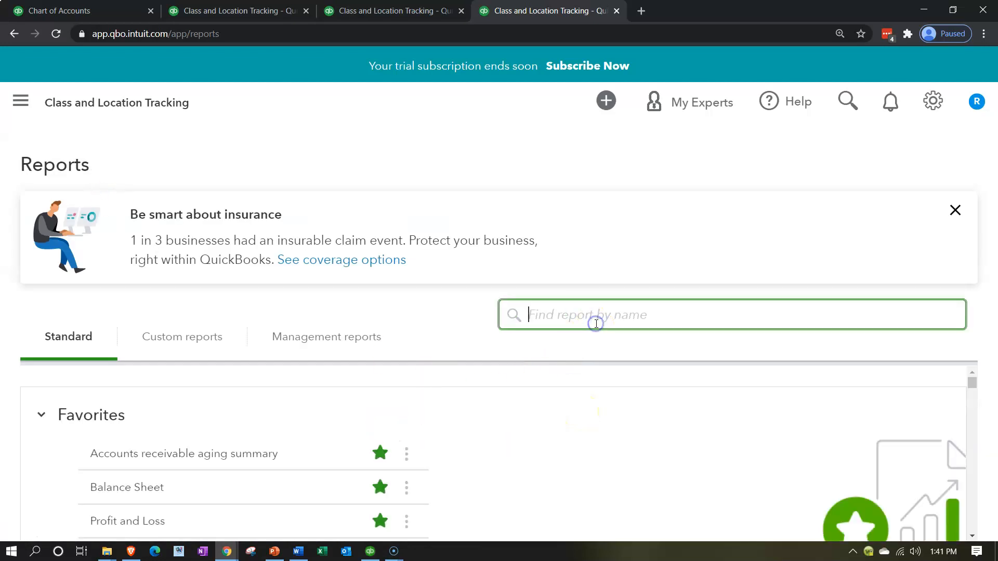
text(cl)
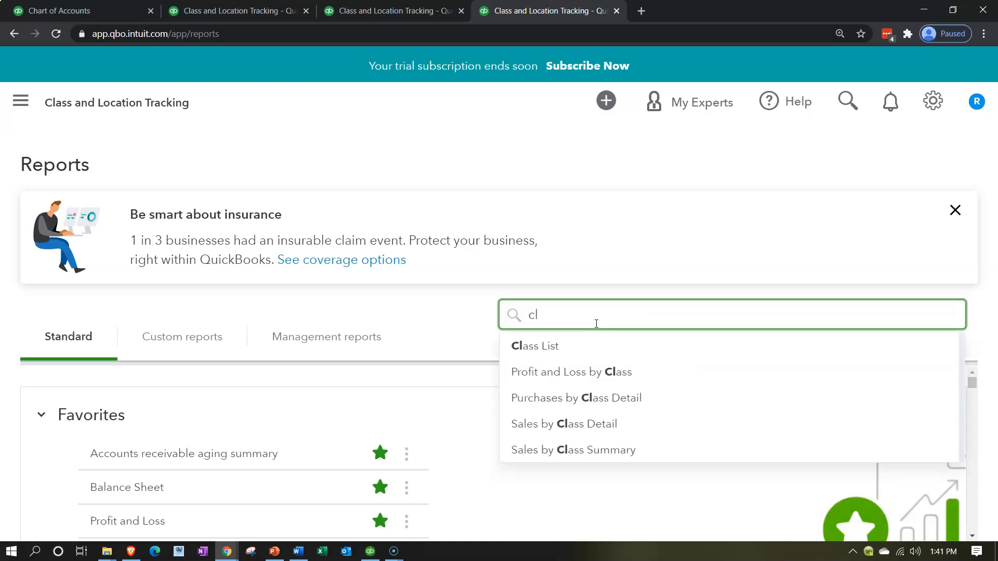
click(585, 371)
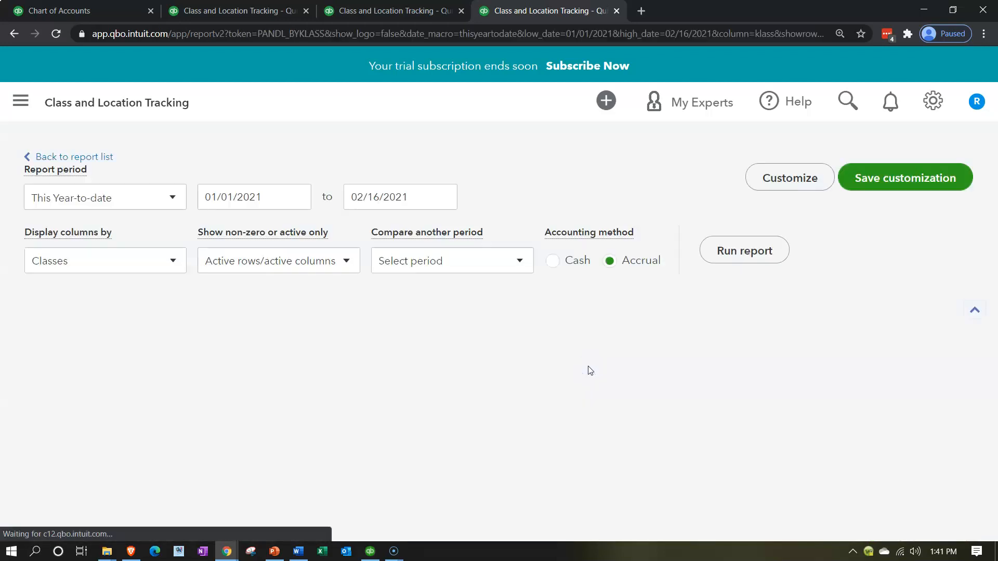
click(580, 379)
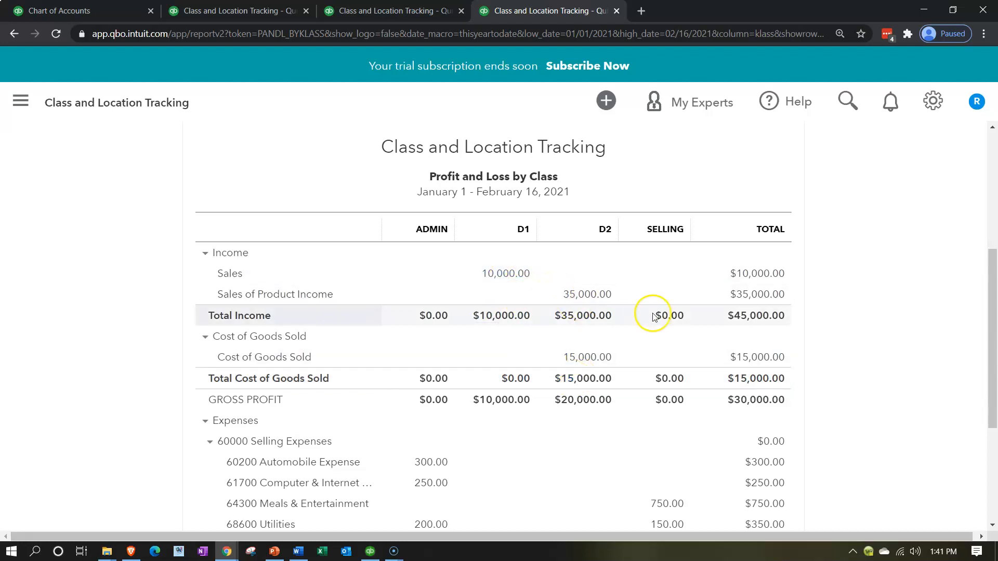
Review the Profit and Loss by Class report and open the expense behind the Admin column's 60200 Automobile Expense amount
scroll(647, 318, down, 1)
scroll(654, 317, down, 2)
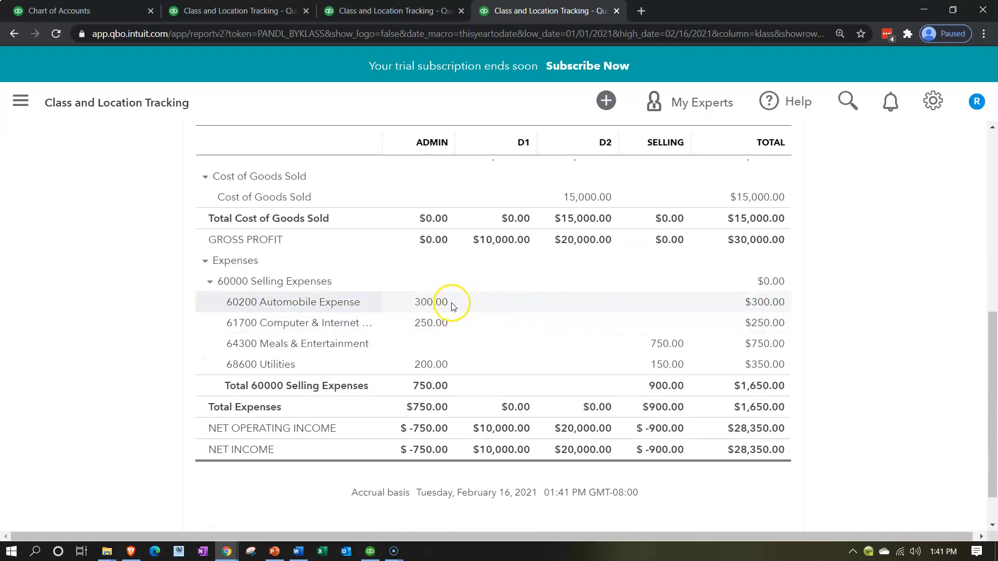
scroll(439, 307, up, 2)
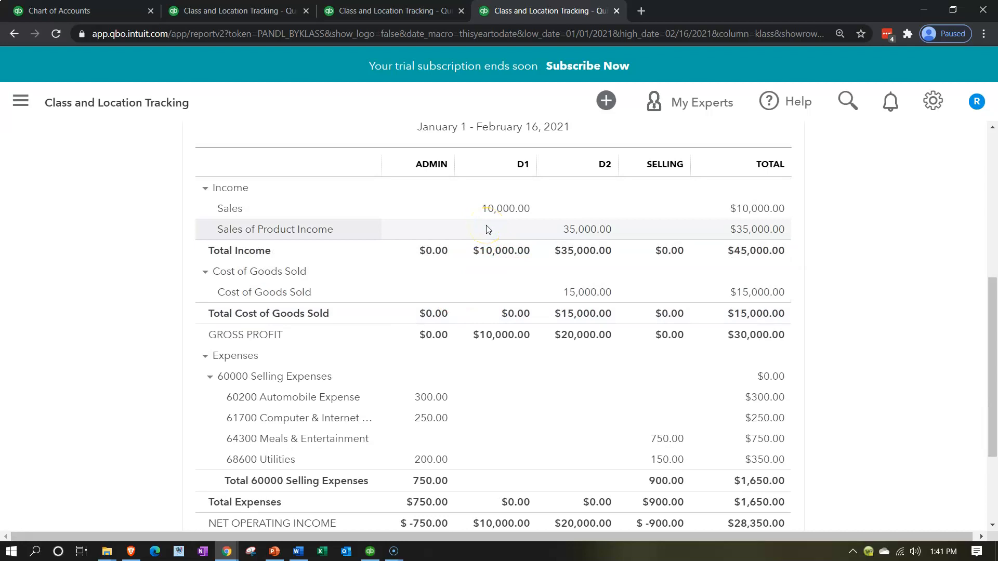
click(493, 214)
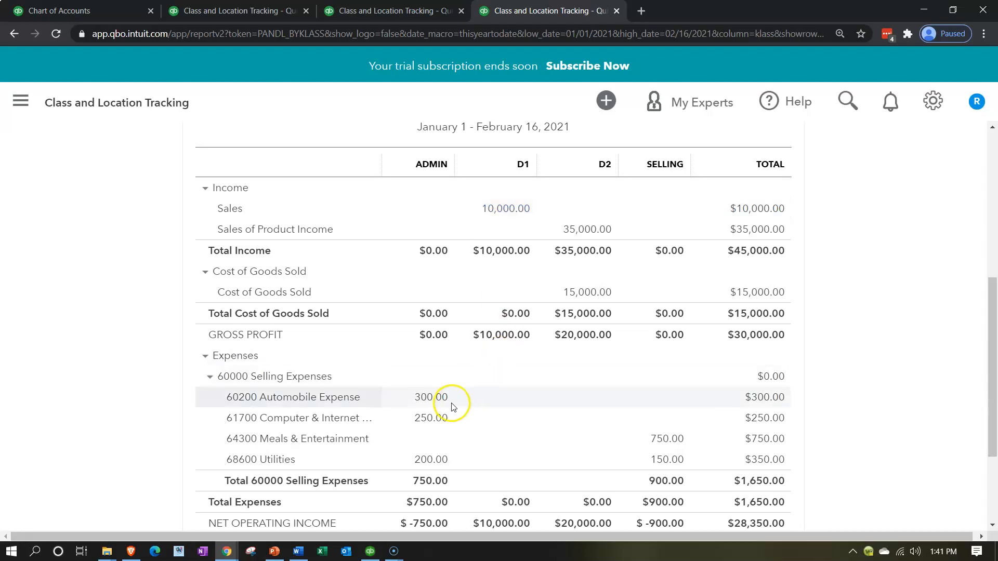
scroll(447, 400, down, 2)
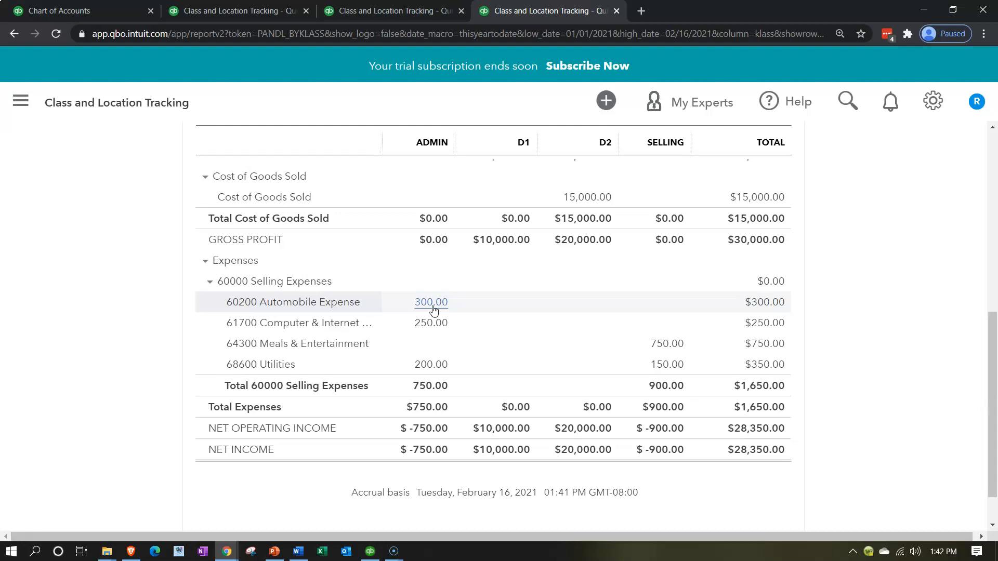
click(433, 308)
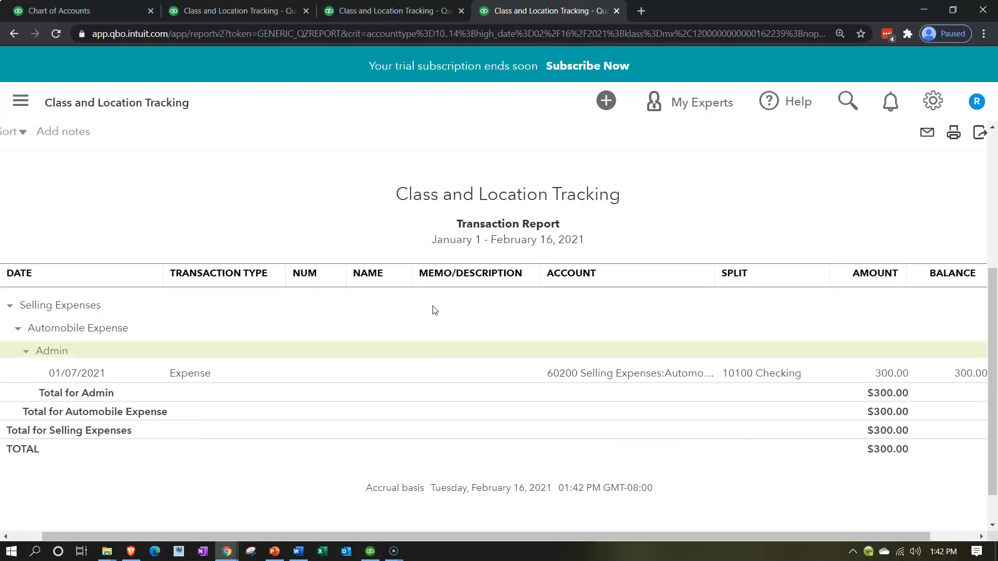
click(886, 376)
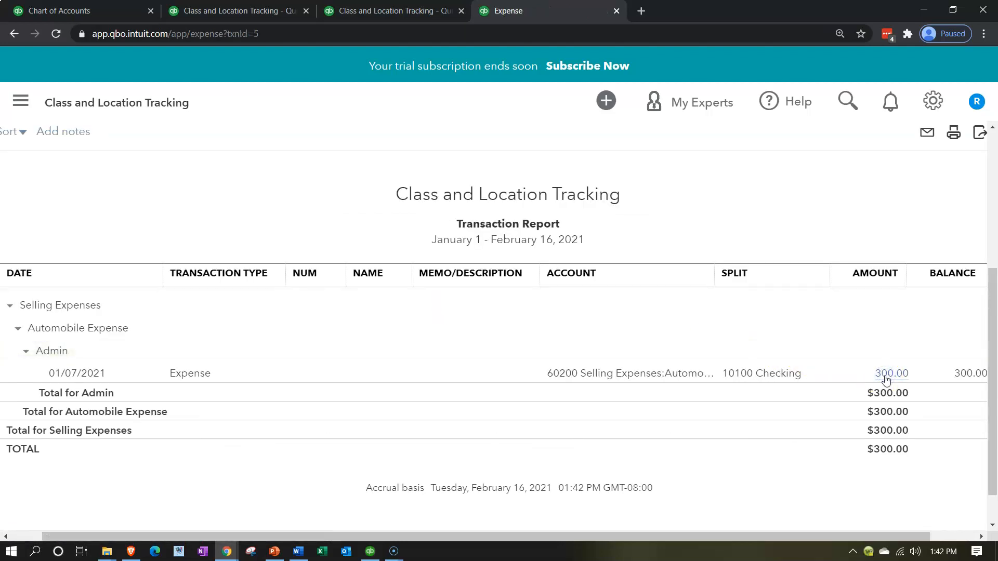
scroll(776, 361, down, 1)
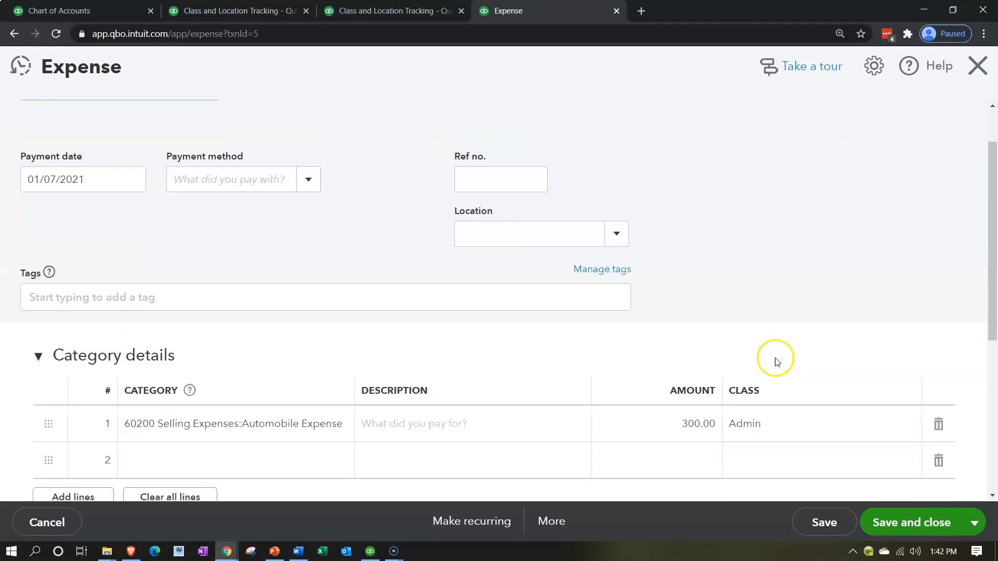
scroll(776, 362, down, 1)
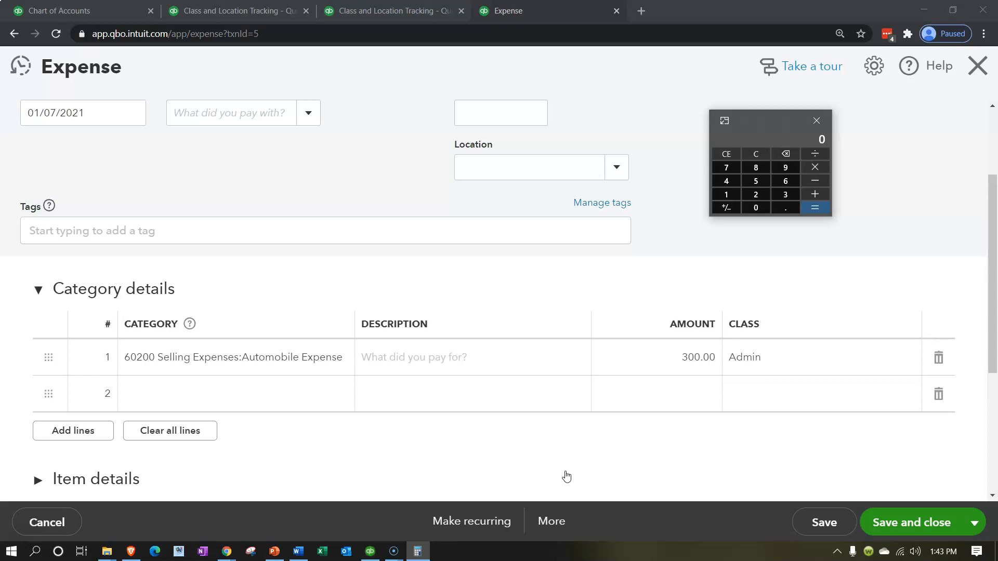
Use the calculator to work out D1's 20% share of the 300.00 automobile expense
click(260, 365)
key(Tab)
key(Tab)
key(Tab)
key(Tab)
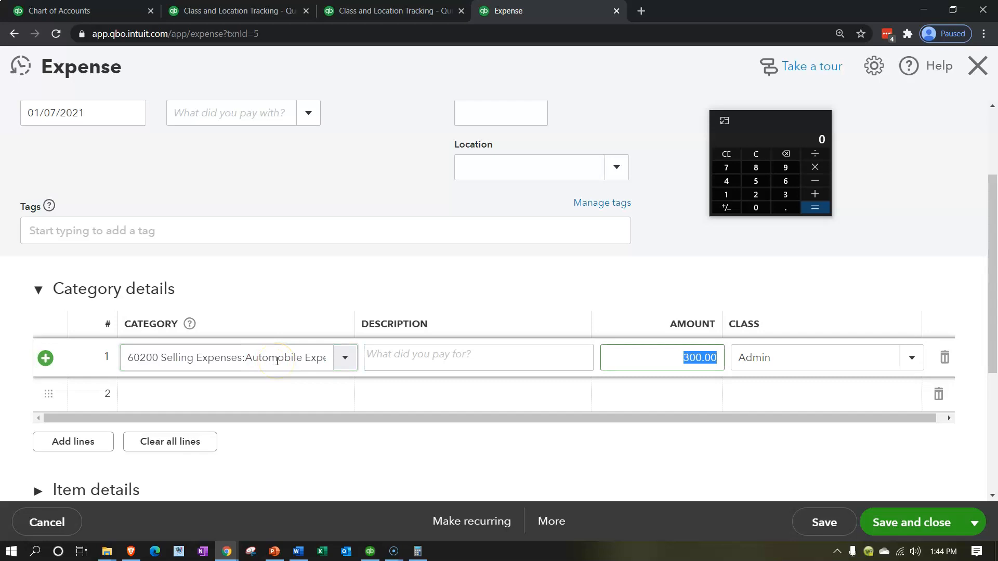
click(756, 154)
text(300*.2)
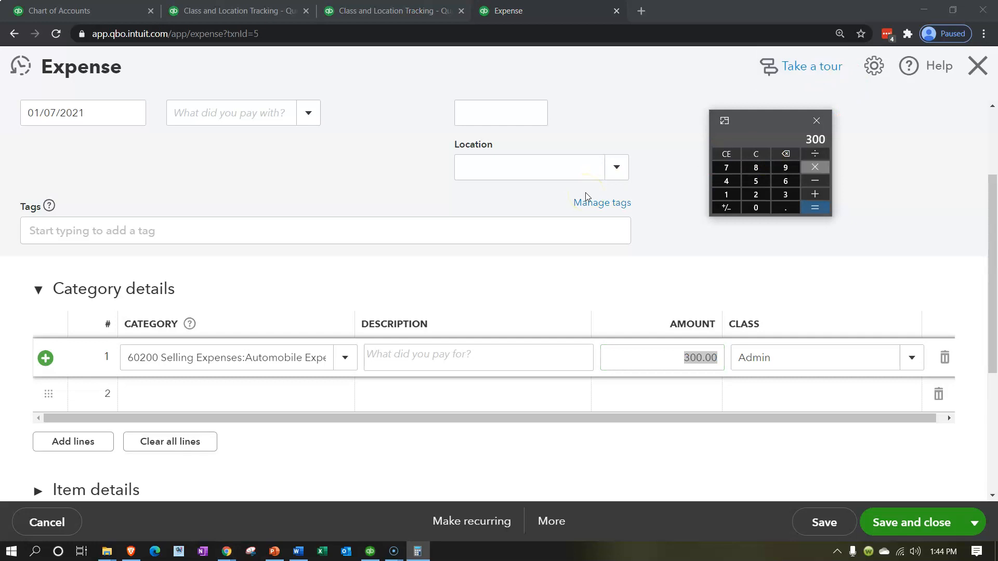
key(Return)
click(599, 208)
text(6)
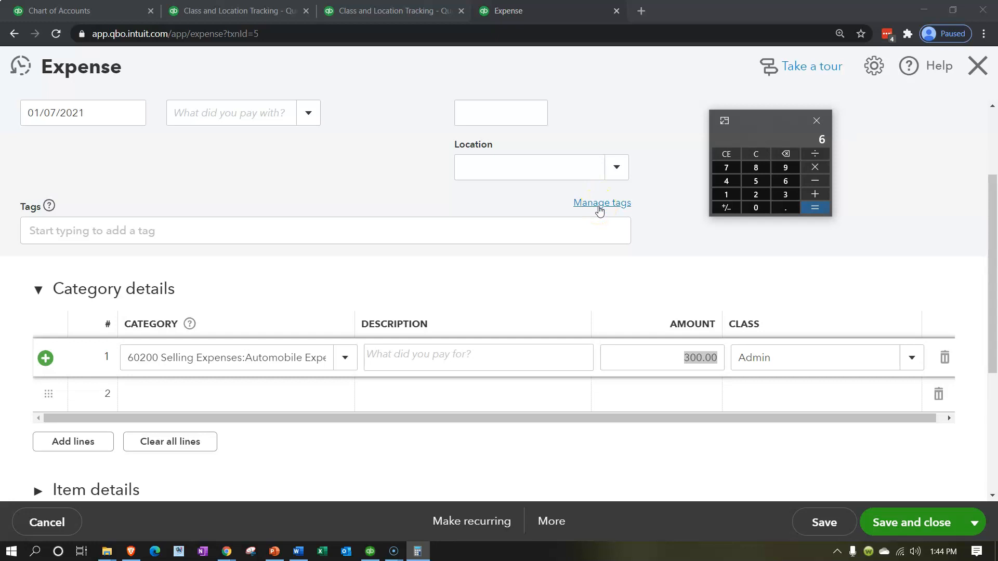
Set the first Automobile Expense line's amount to 60 and its class to D1
click(691, 356)
drag(674, 356, 778, 348)
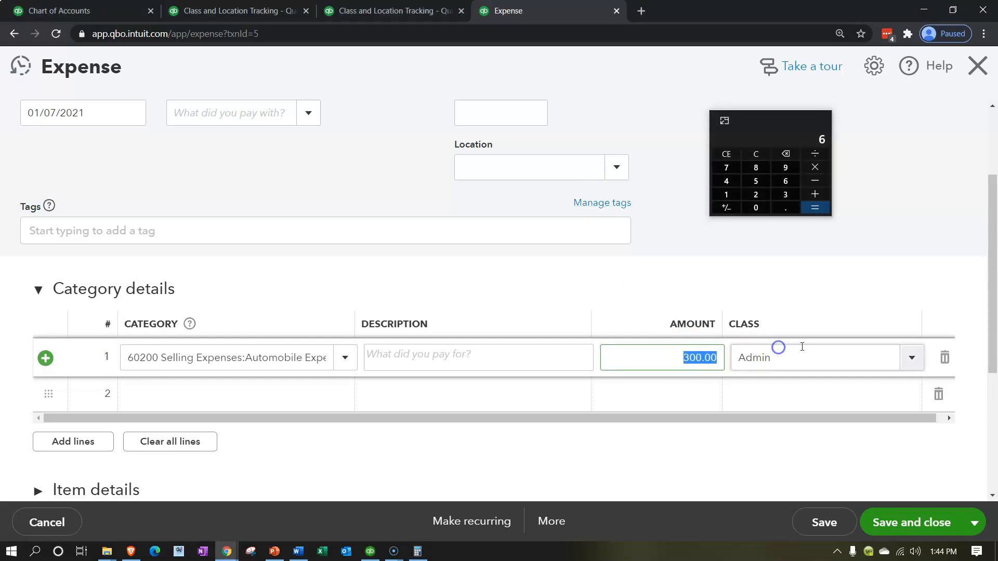
text(60)
key(Tab)
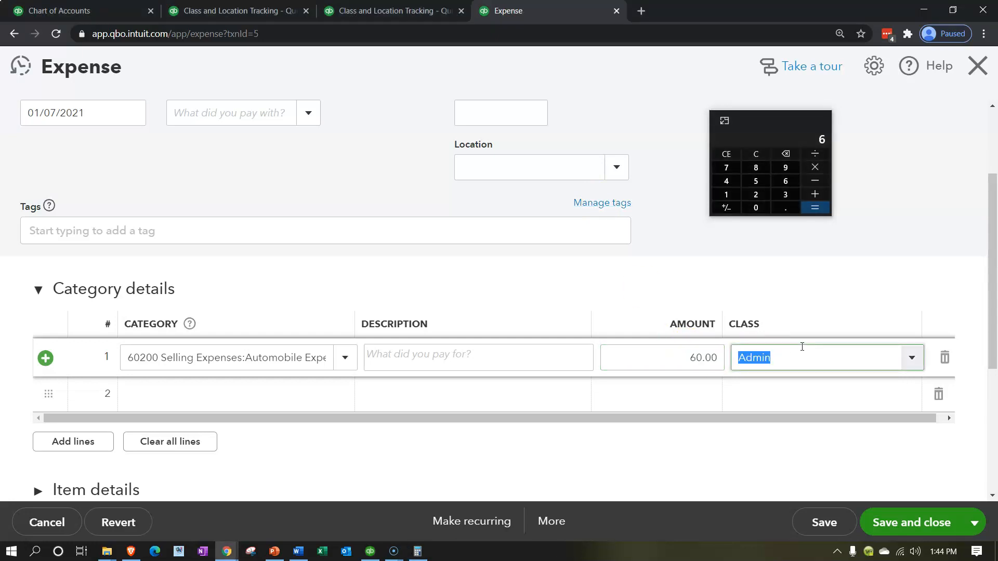
text(D1)
key(Return)
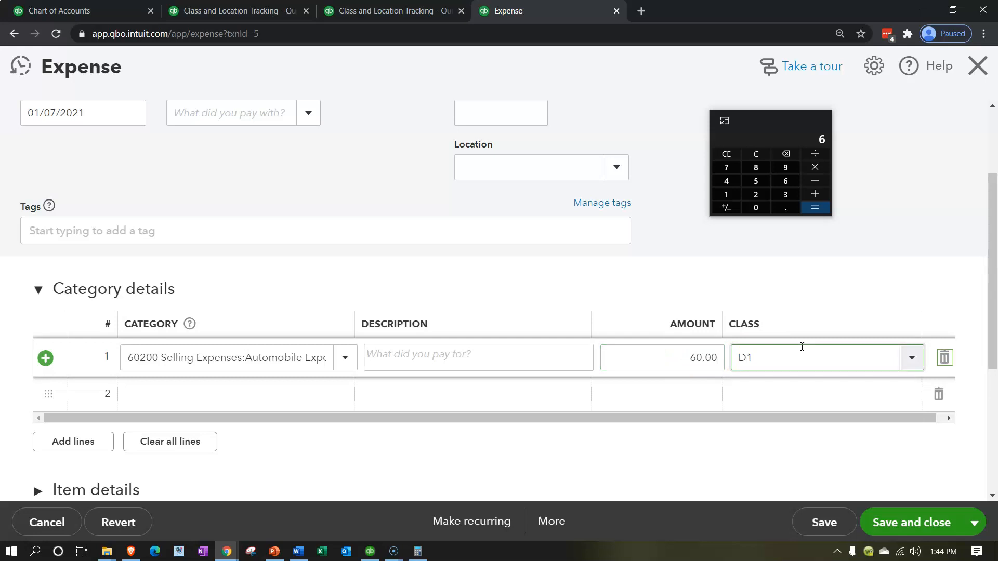
key(Tab)
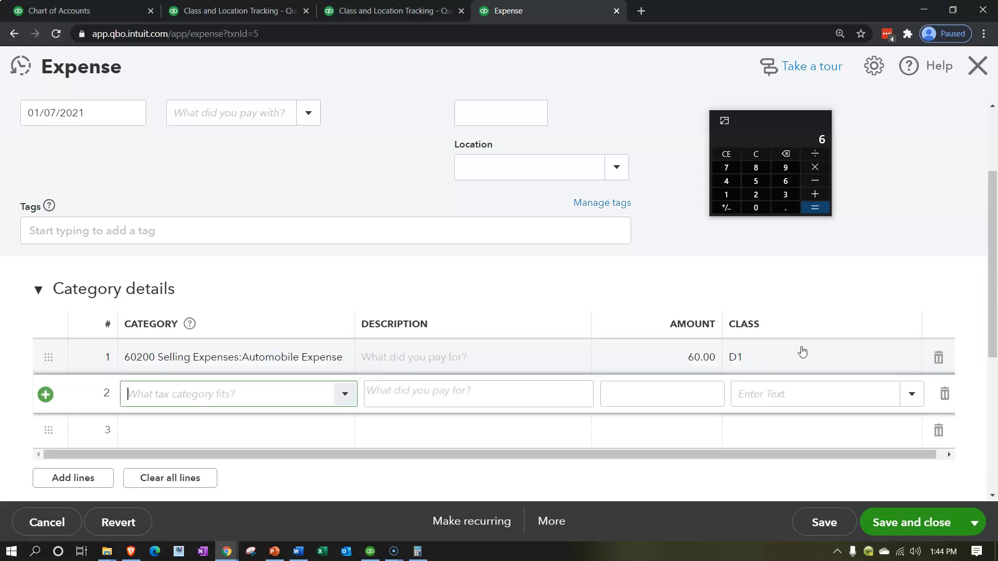
Add a second category line for account 60200 Selling Expenses:Automobile Expense
text(60200)
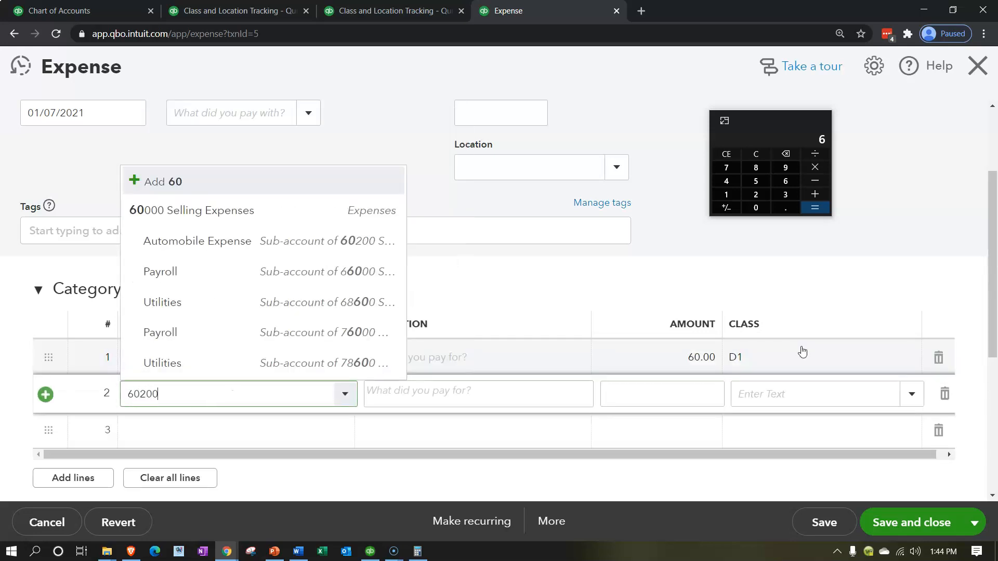
key(Tab)
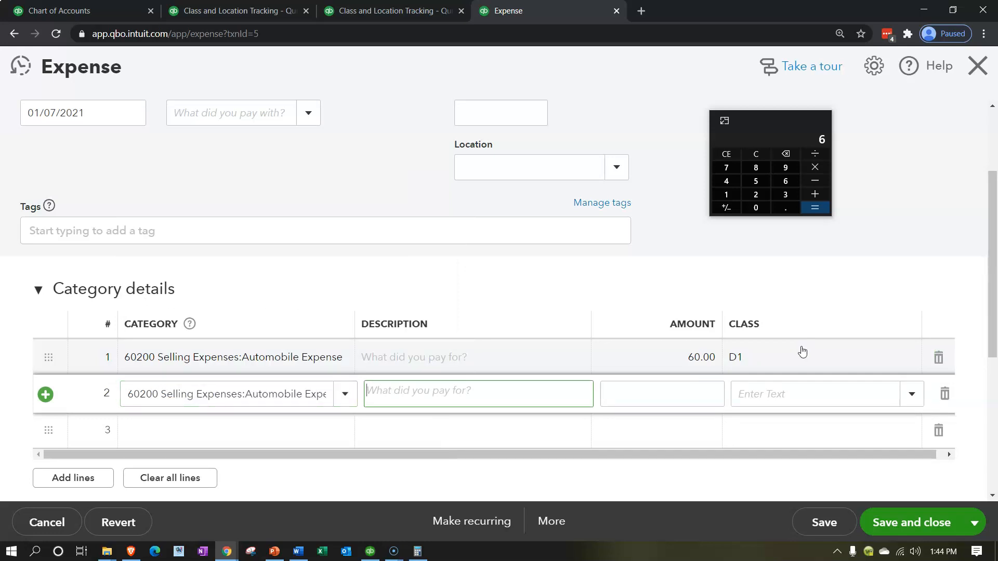
key(Tab)
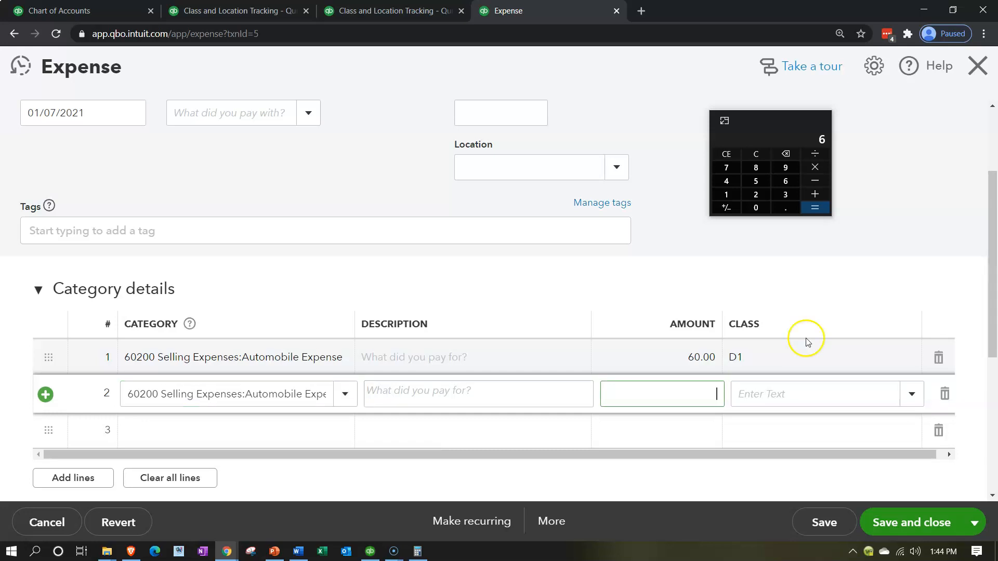
Calculate 0.8 × 300 and enter 240 as the second line's amount with class D2
click(763, 150)
text(0.8*300=)
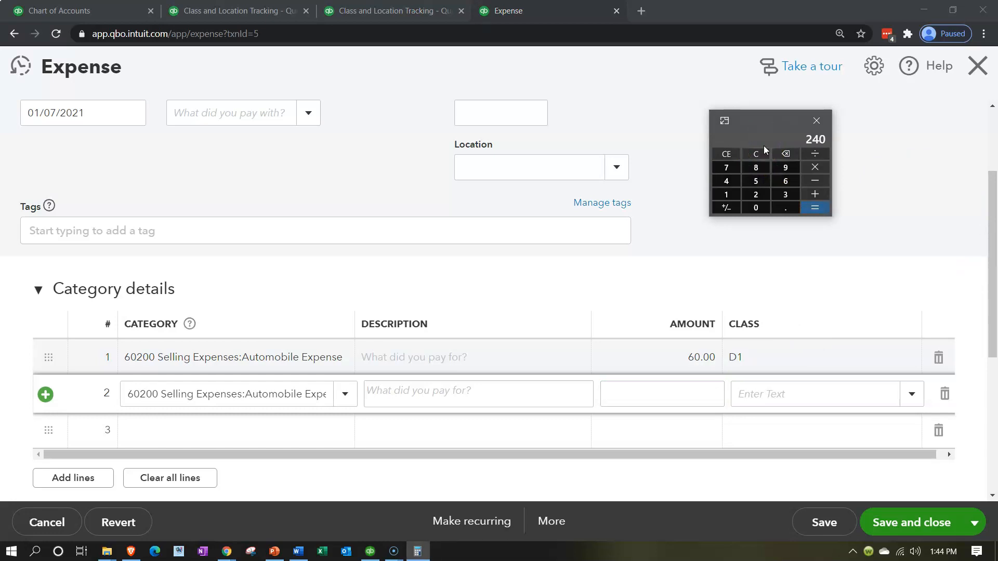
click(704, 399)
text(240)
key(Tab)
text(D)
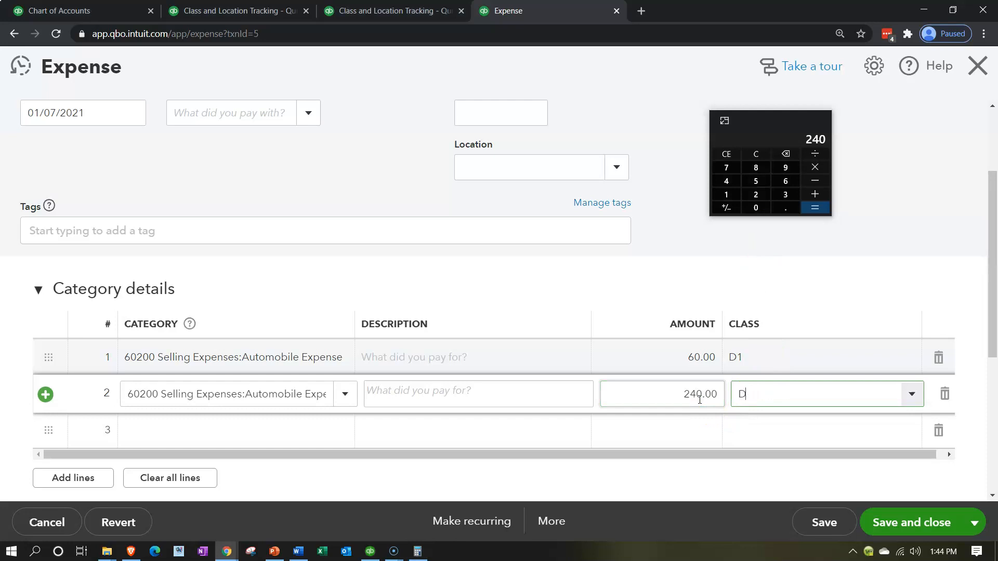
click(749, 467)
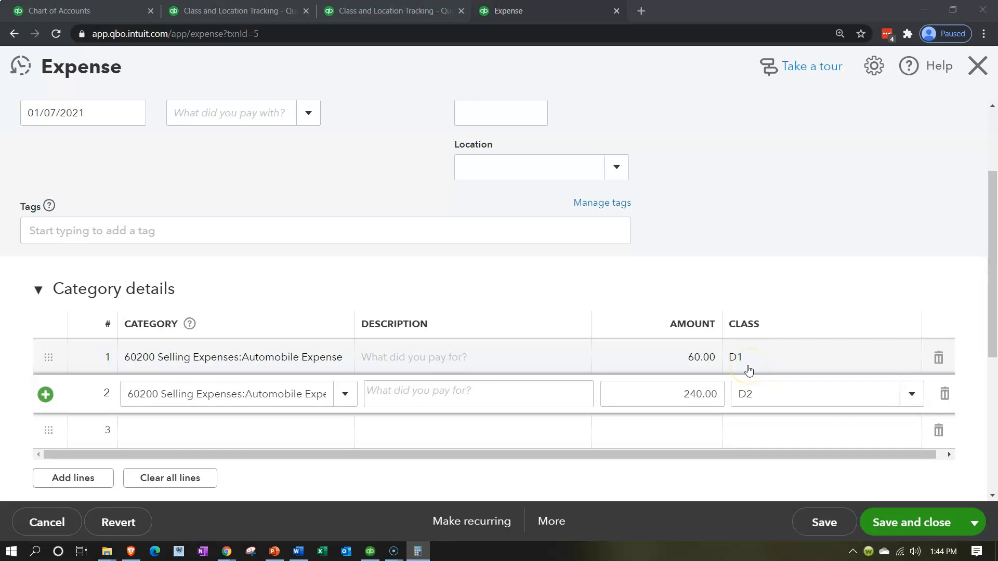
Save and close the automobile expense, and return from the Transaction Report to Profit and Loss by Class
click(811, 188)
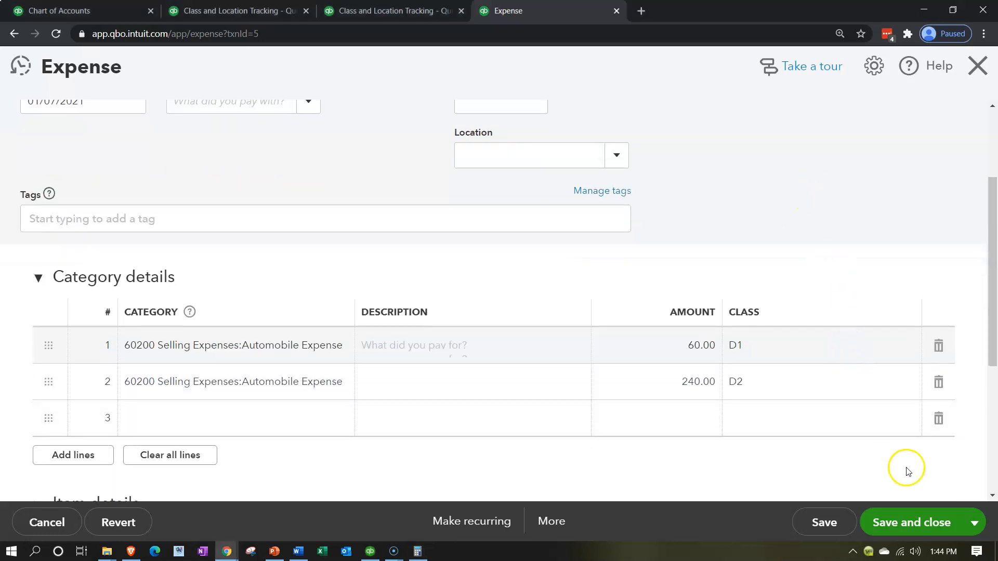
click(902, 526)
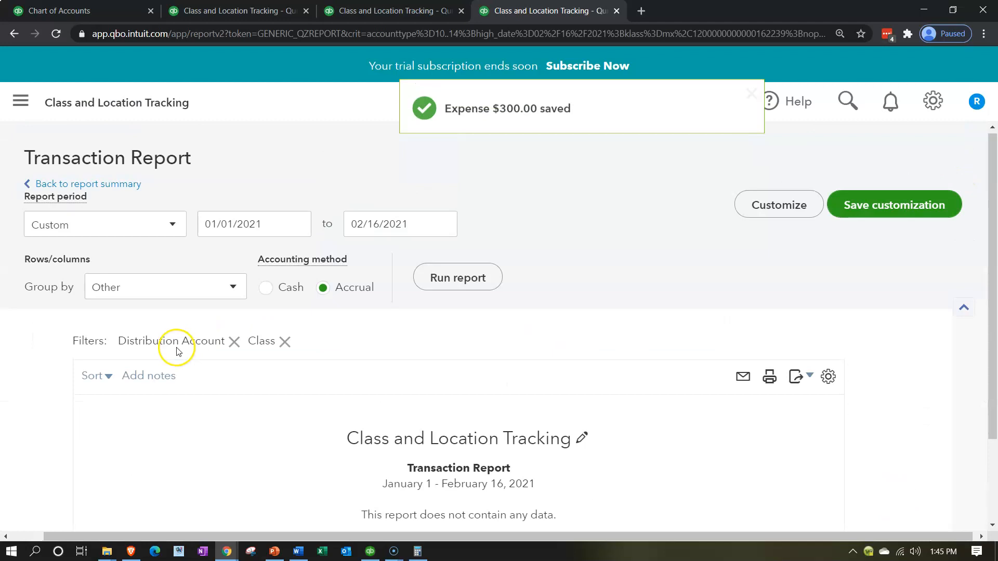
click(67, 187)
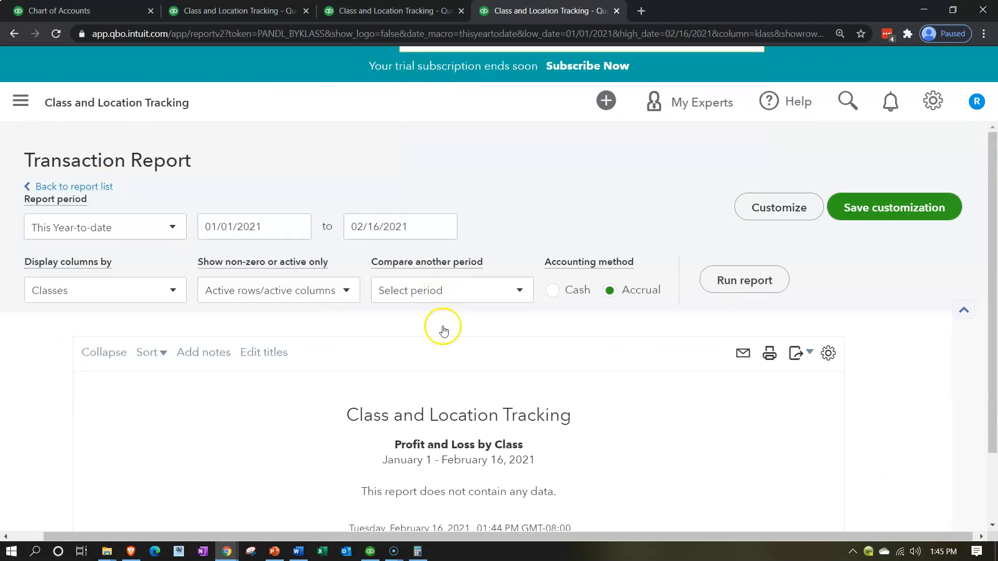
Review the updated report and open the expense behind the Admin column's 61700 Computer & Internet amount
scroll(443, 327, down, 10)
scroll(366, 422, up, 3)
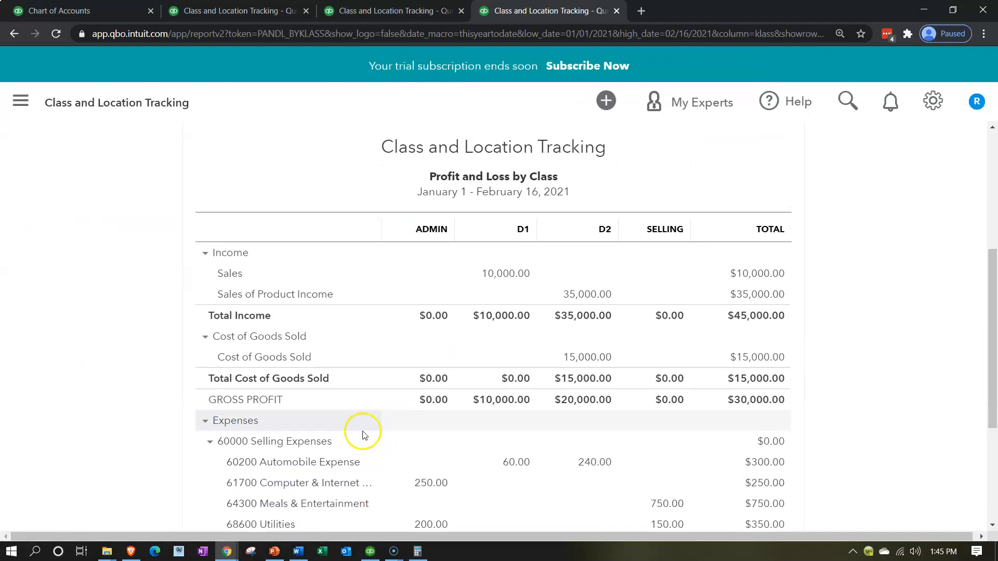
scroll(357, 441, down, 2)
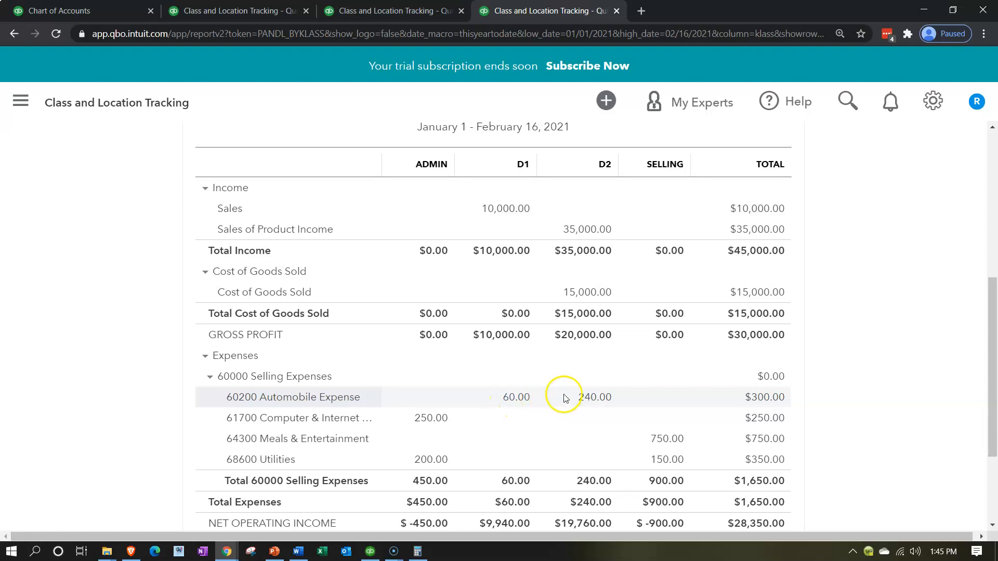
click(442, 419)
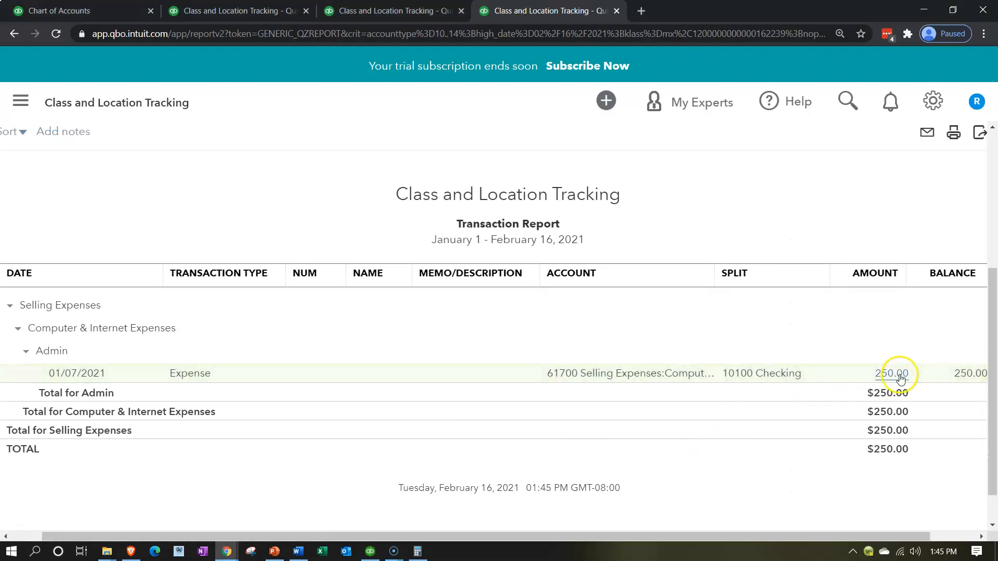
click(898, 374)
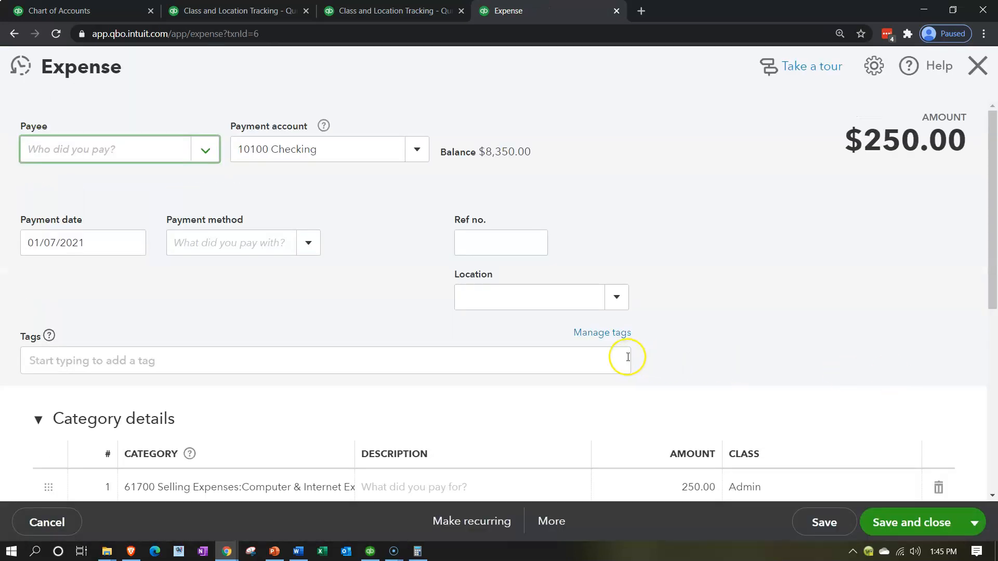
scroll(400, 389, down, 3)
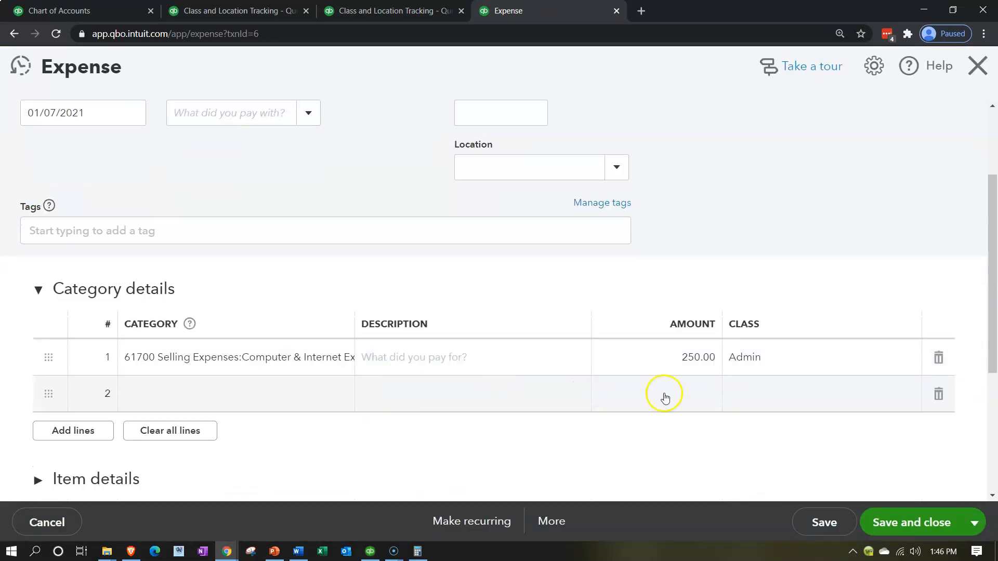
Calculate 250 × .8 with the calculator to find D2's share of the computer and internet expense
drag(997, 111, 834, 110)
click(825, 145)
text(250*.8)
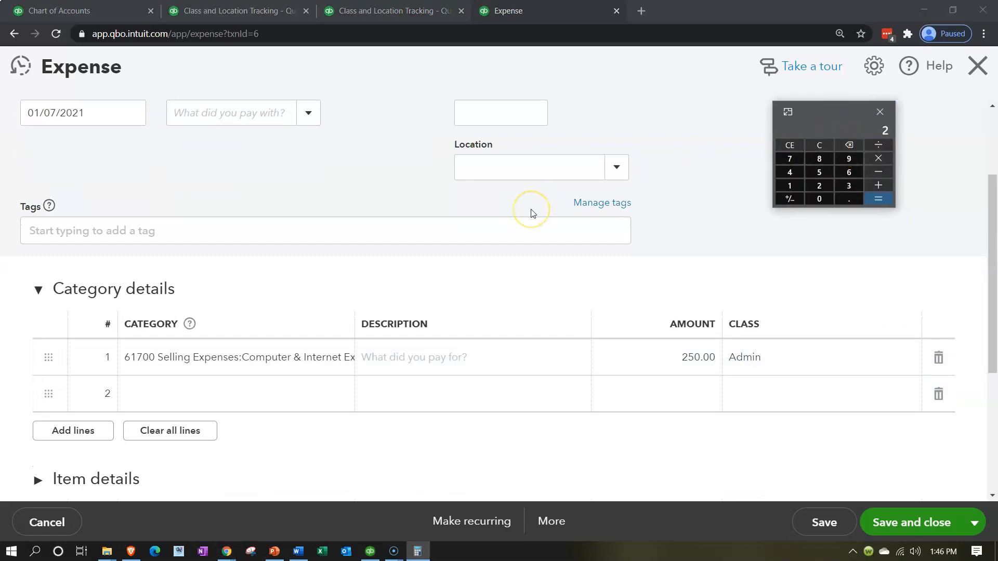
key(Return)
click(531, 219)
Set the first Computer & Internet Expenses line's amount to 50 and its class to D1
click(167, 359)
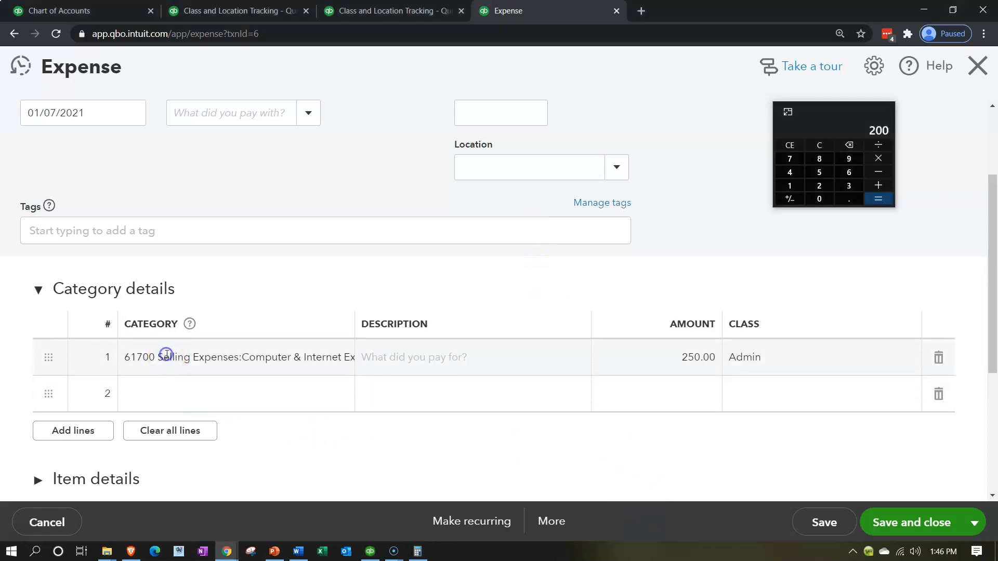
key(Tab)
key(Tab)
key(Tab)
key(Tab)
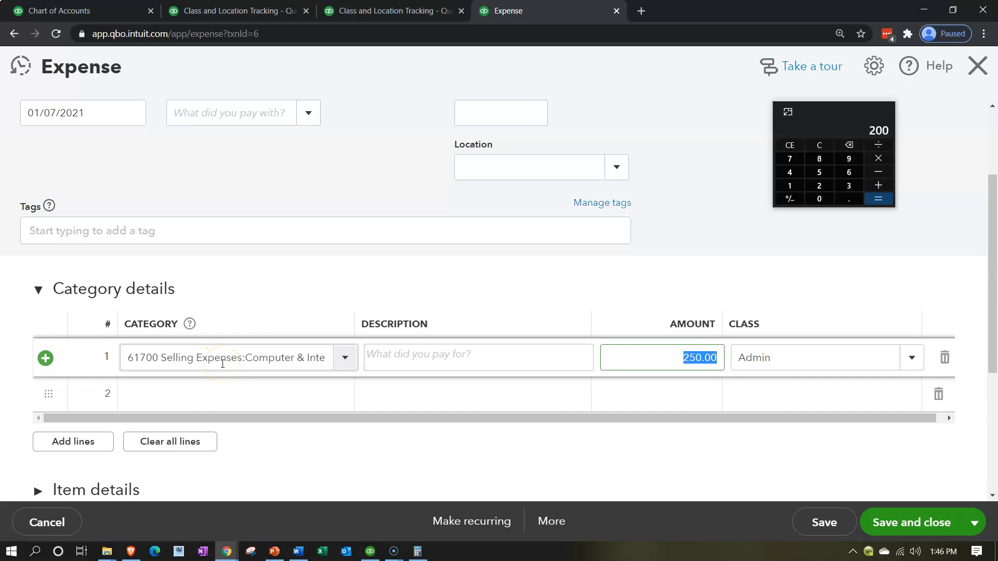
text(50)
key(Tab)
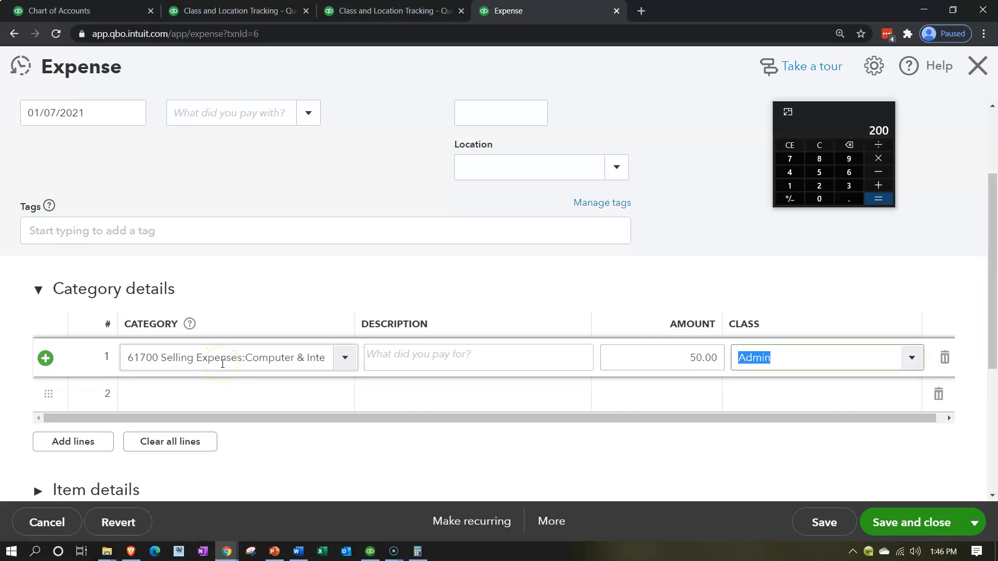
text(d)
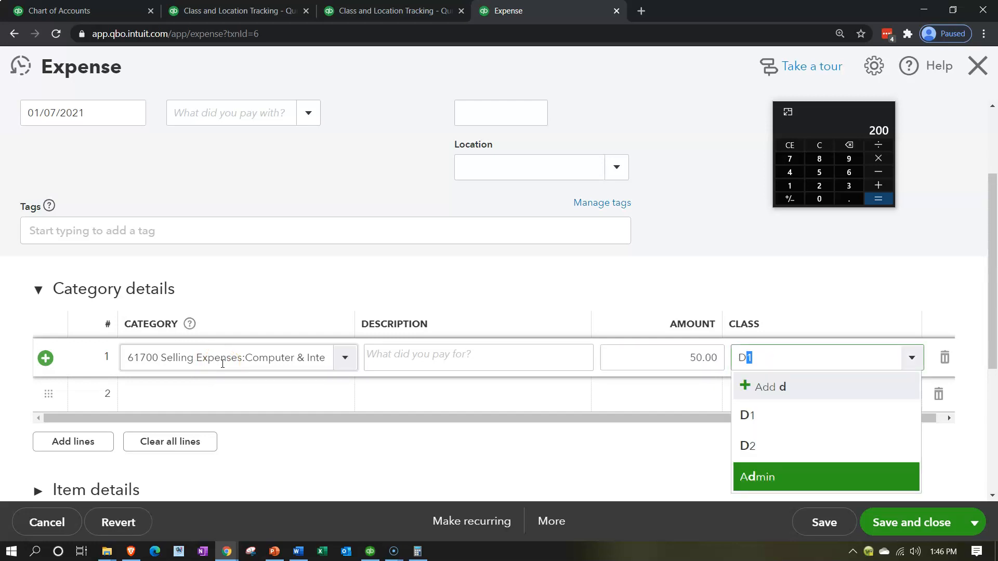
key(Tab)
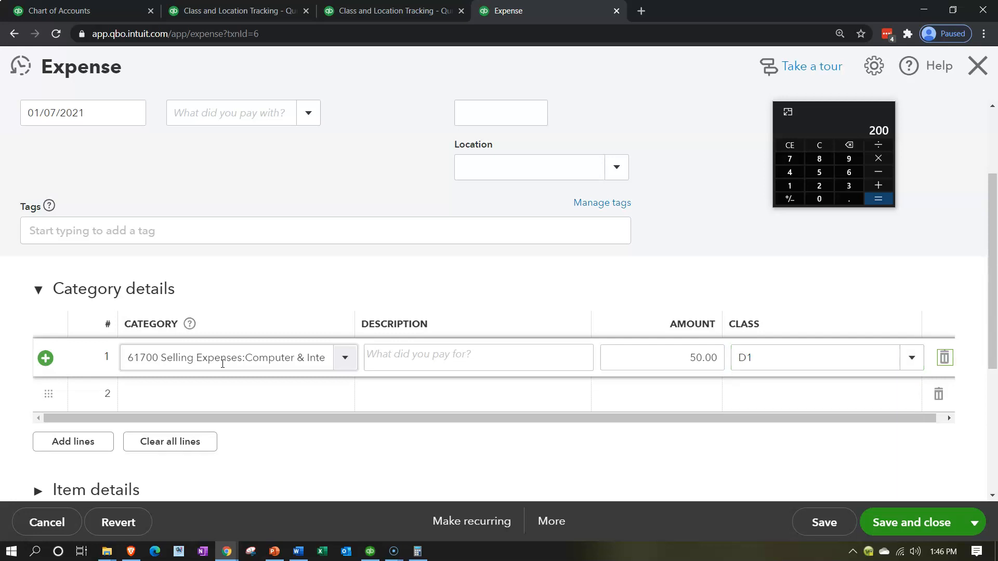
Add a second expense line for 61700 Computer & Internet Expenses with amount 200 and class D2
text(61700)
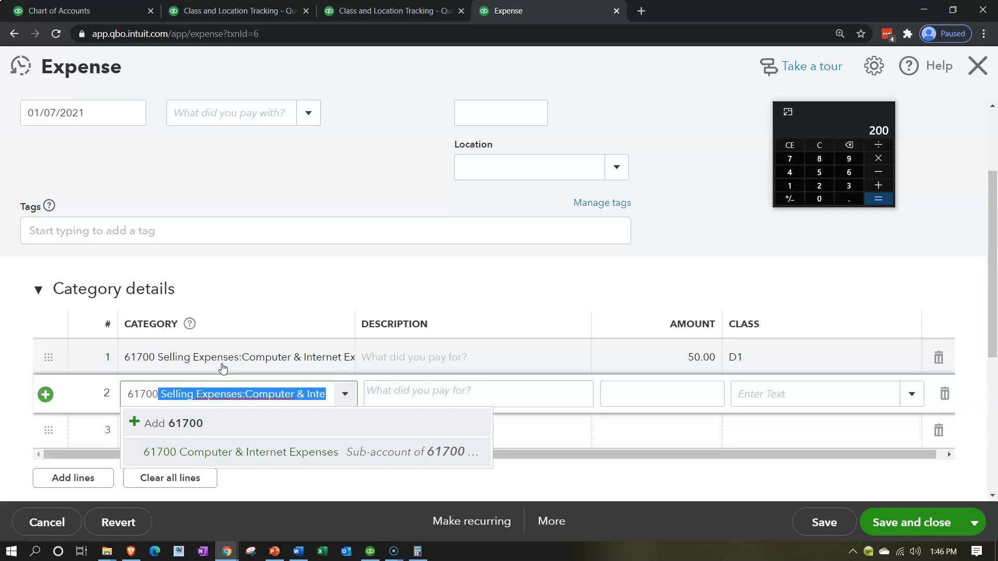
key(Tab)
key(Tab)
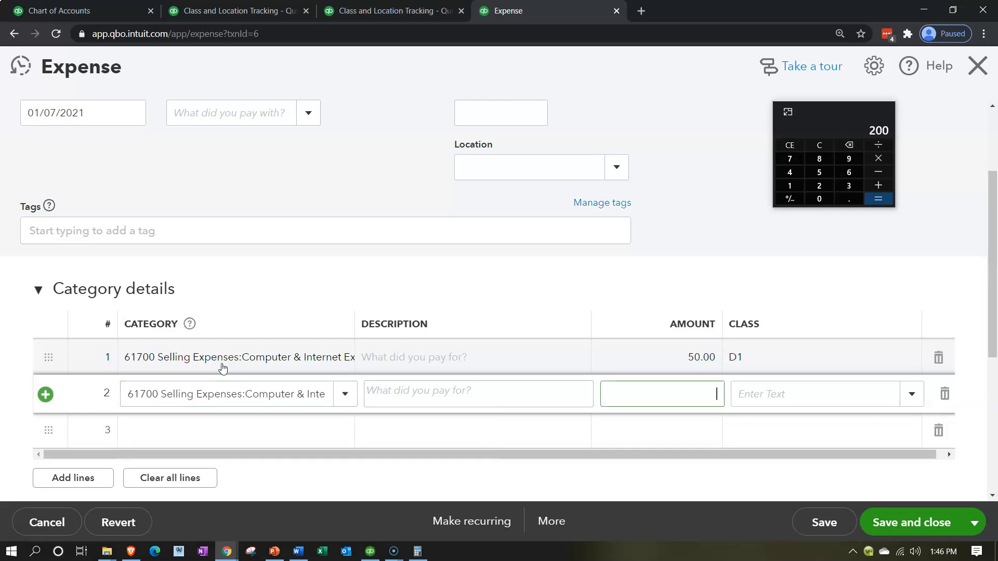
text(200)
key(Tab)
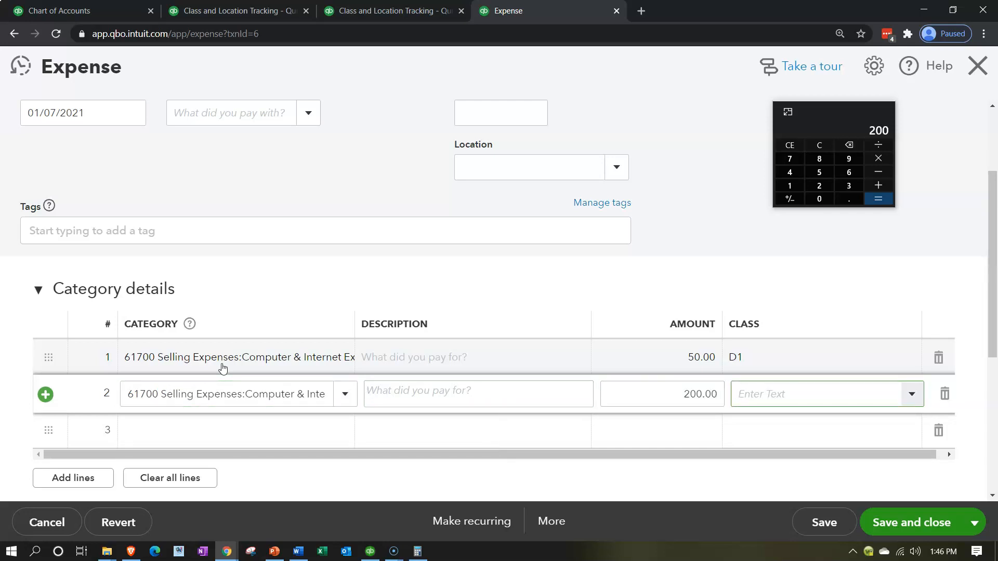
text(D2)
key(Down)
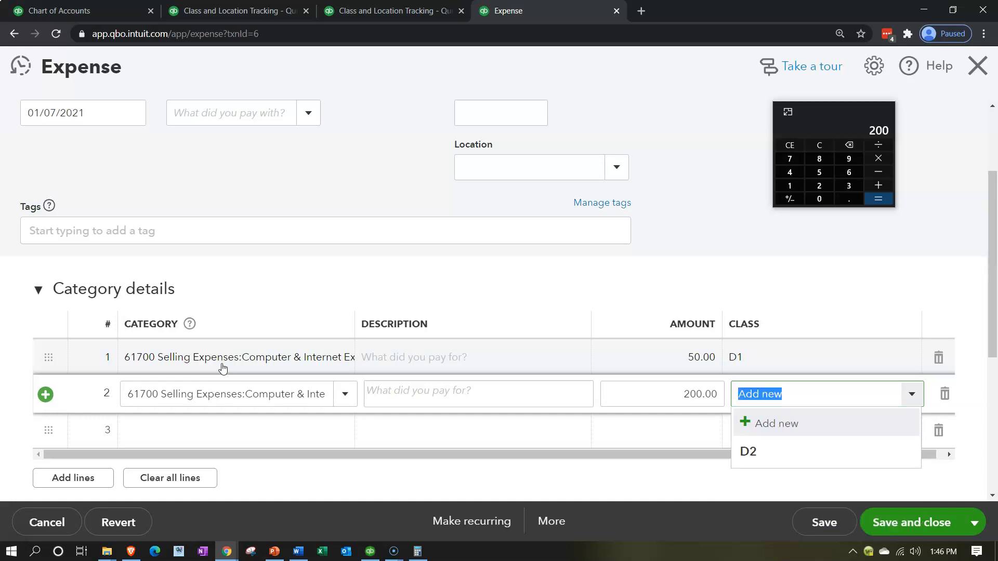
key(Down)
key(Tab)
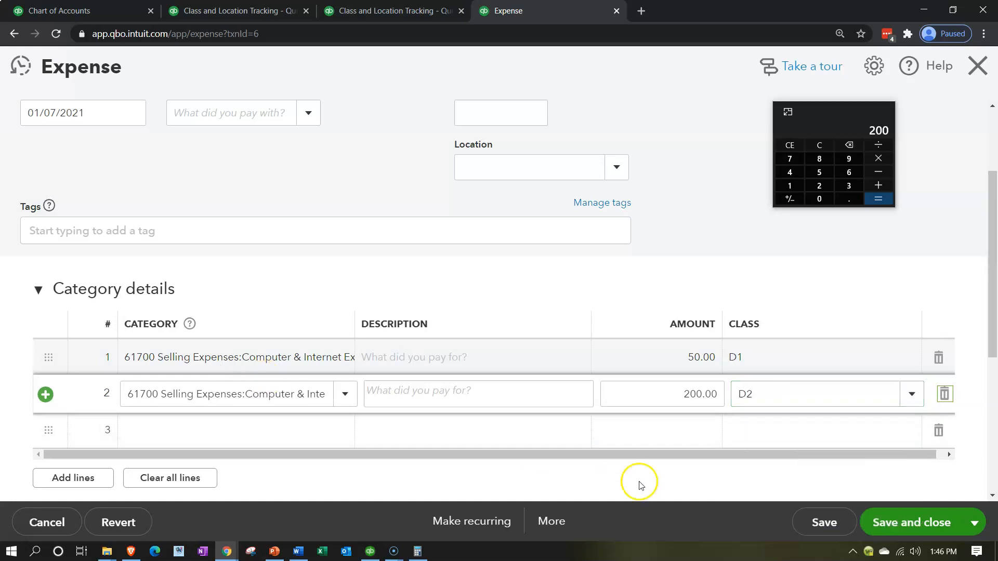
Save and close the computer and internet expense, and return from the Transaction Report to Profit and Loss by Class
click(909, 527)
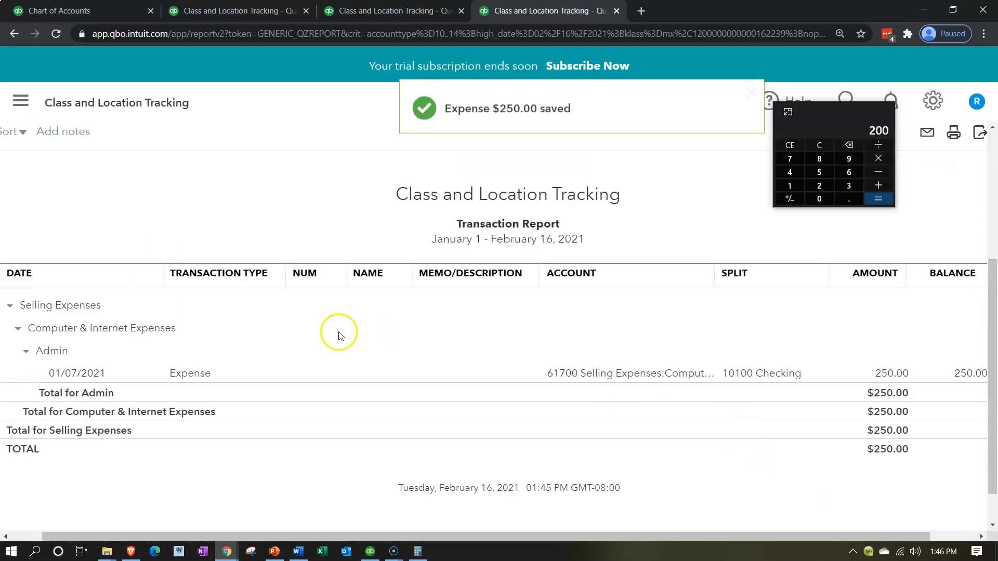
scroll(117, 241, up, 1)
click(97, 187)
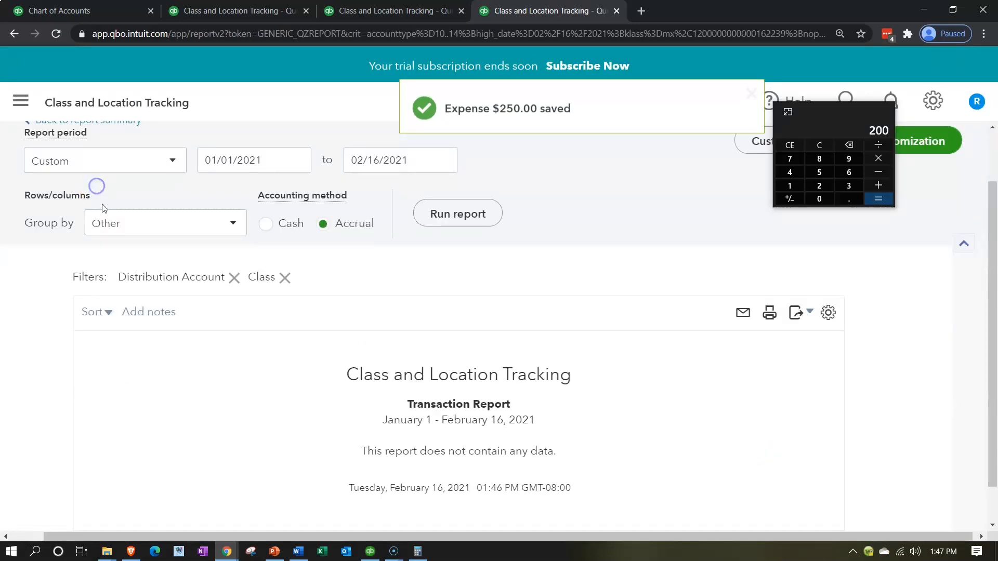
scroll(102, 202, up, 2)
click(125, 187)
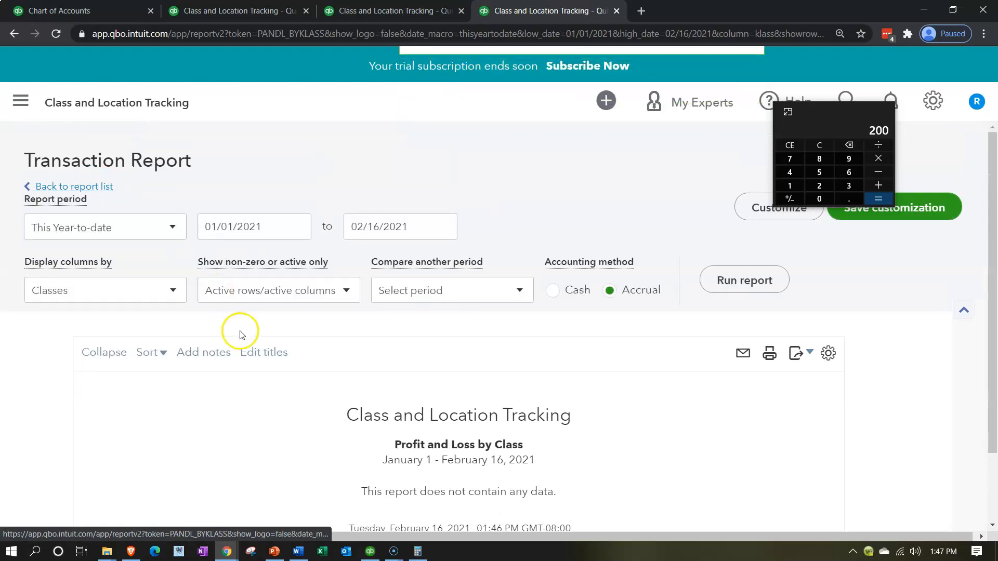
Open the expense behind the Admin column's 68600 Utilities amount
scroll(241, 330, down, 5)
scroll(241, 330, down, 2)
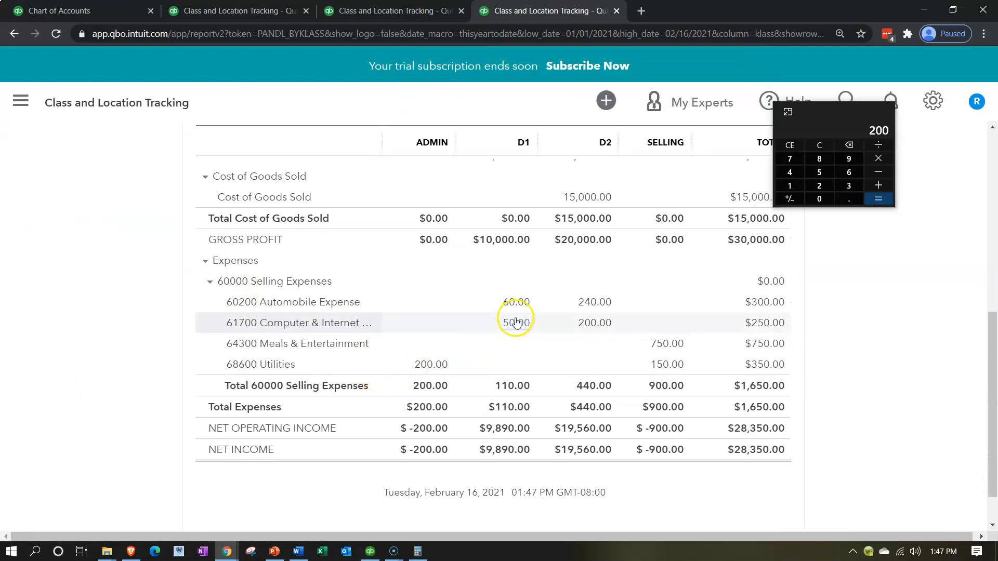
click(438, 367)
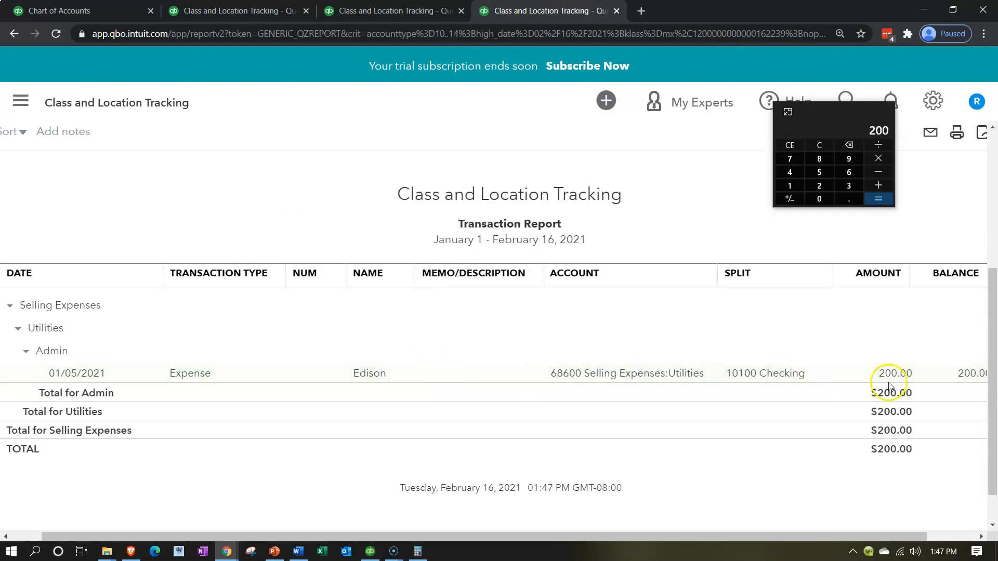
click(892, 373)
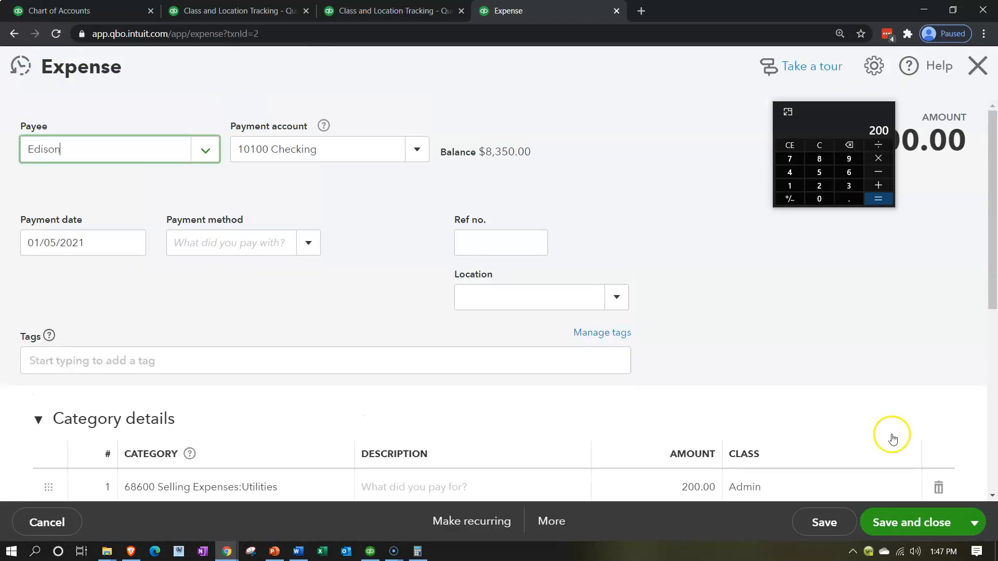
Set the first Utilities line's amount to 120 and its class to D1
scroll(283, 291, down, 2)
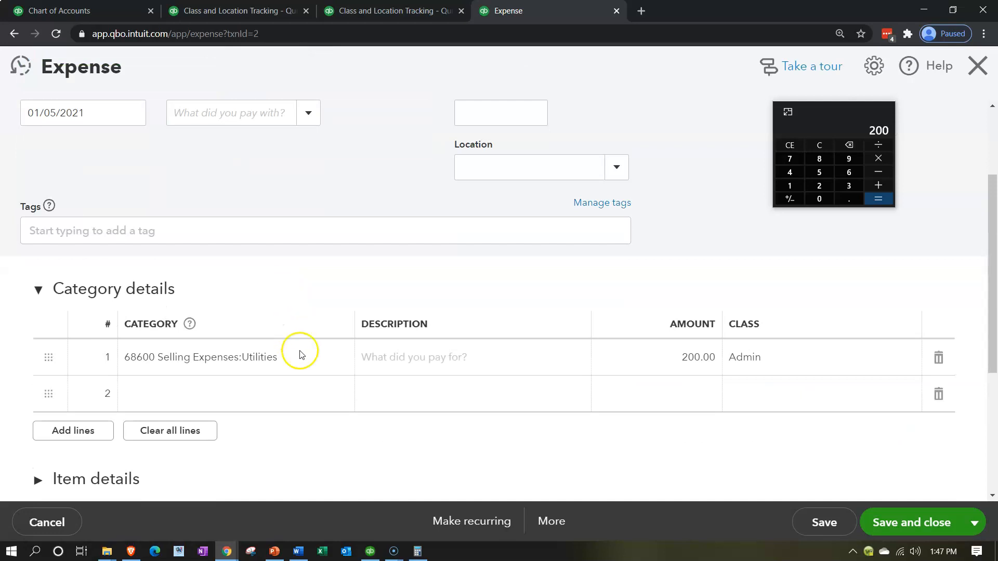
click(300, 361)
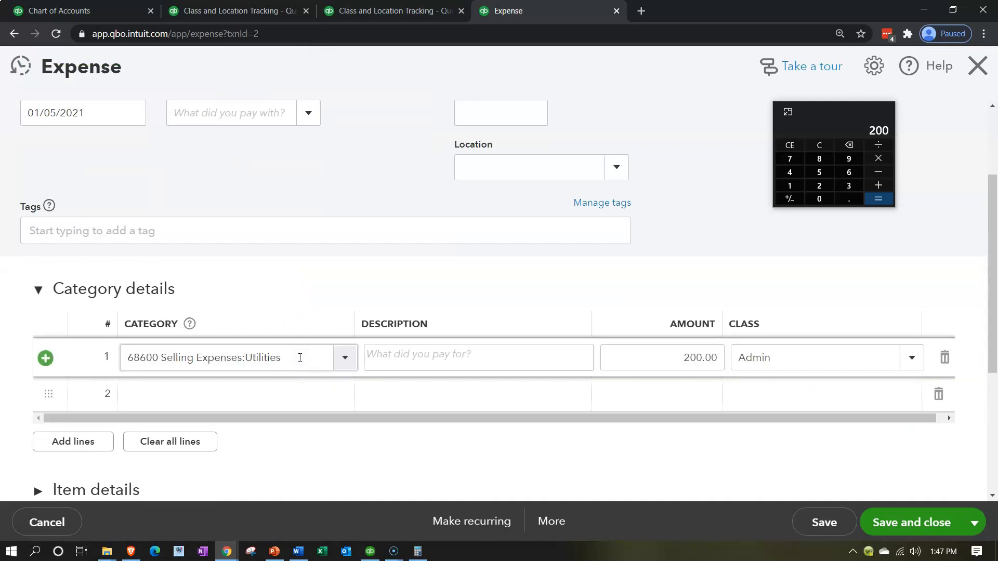
key(Tab)
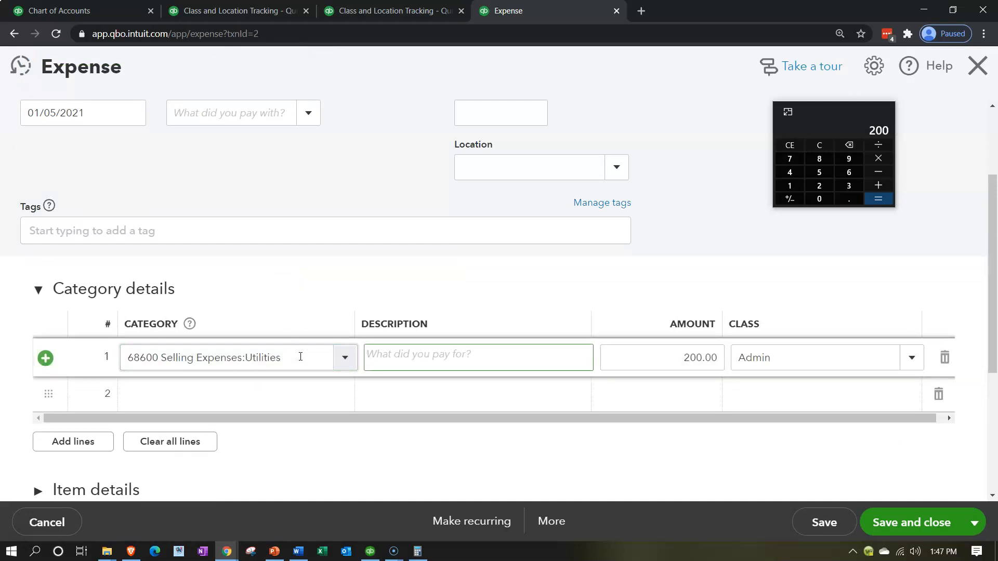
key(Tab)
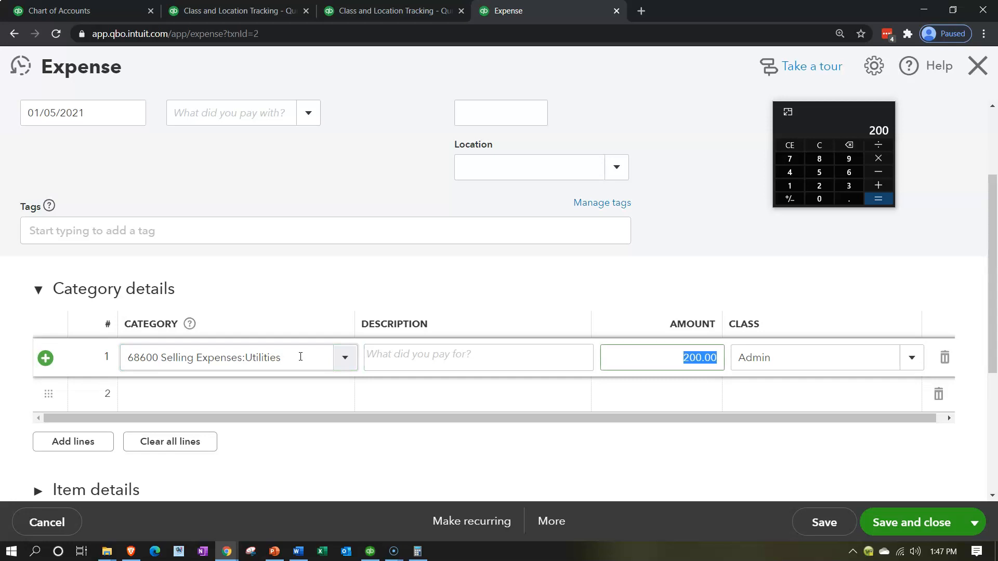
text(120)
key(Tab)
text(d)
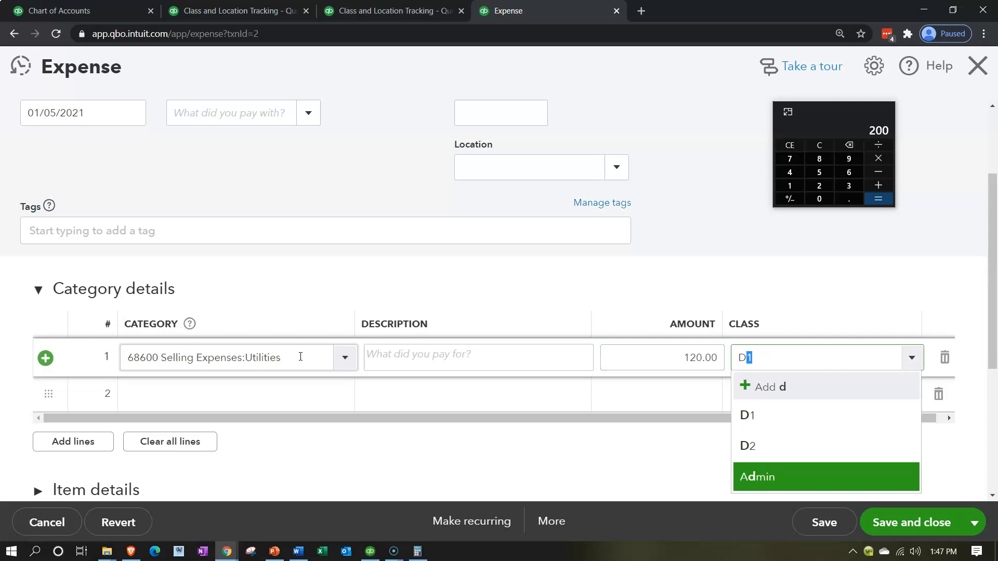
key(Tab)
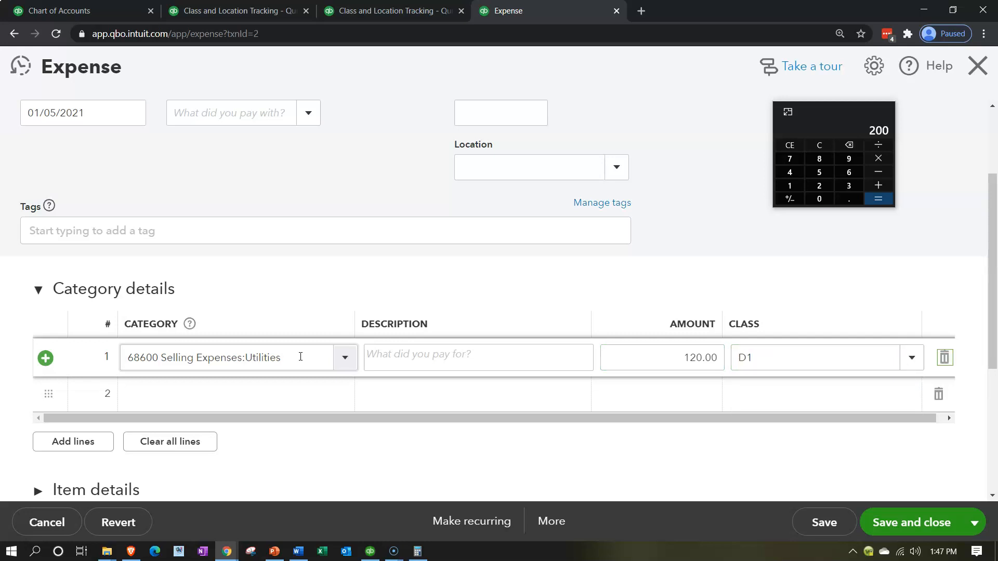
Add a second expense line for 68600 Utilities with amount 480 and class D2
key(Tab)
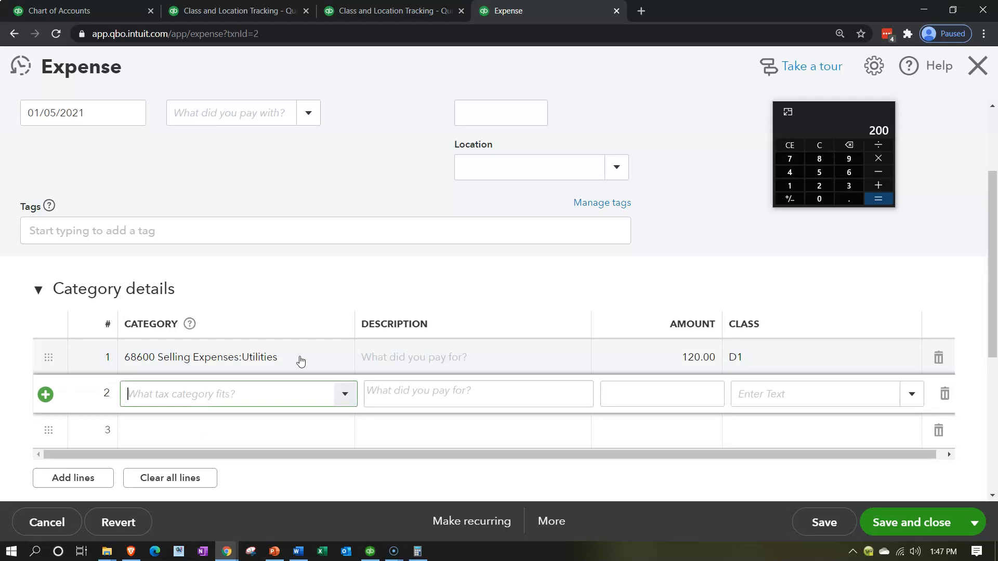
text(686)
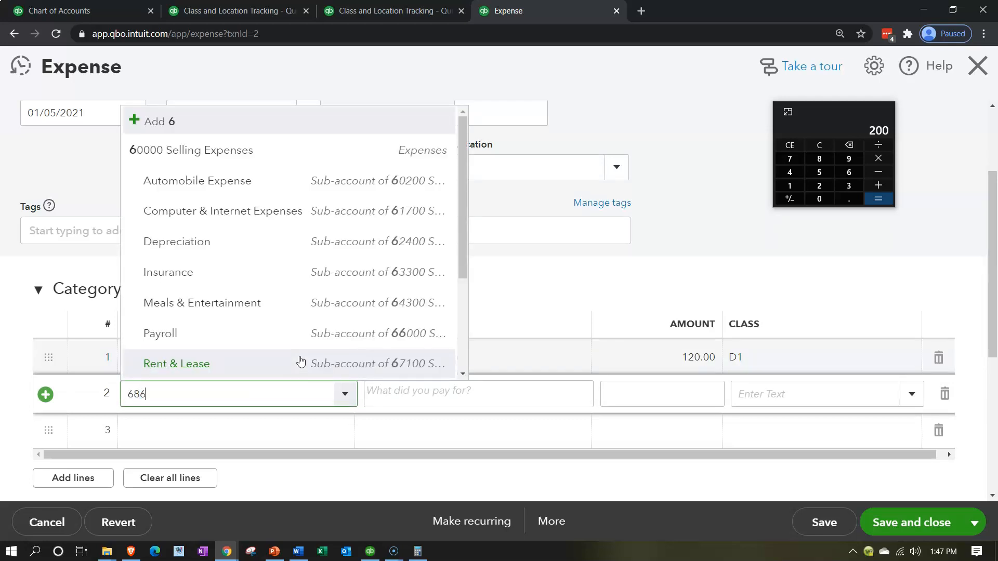
text(00)
key(Tab)
key(Tab)
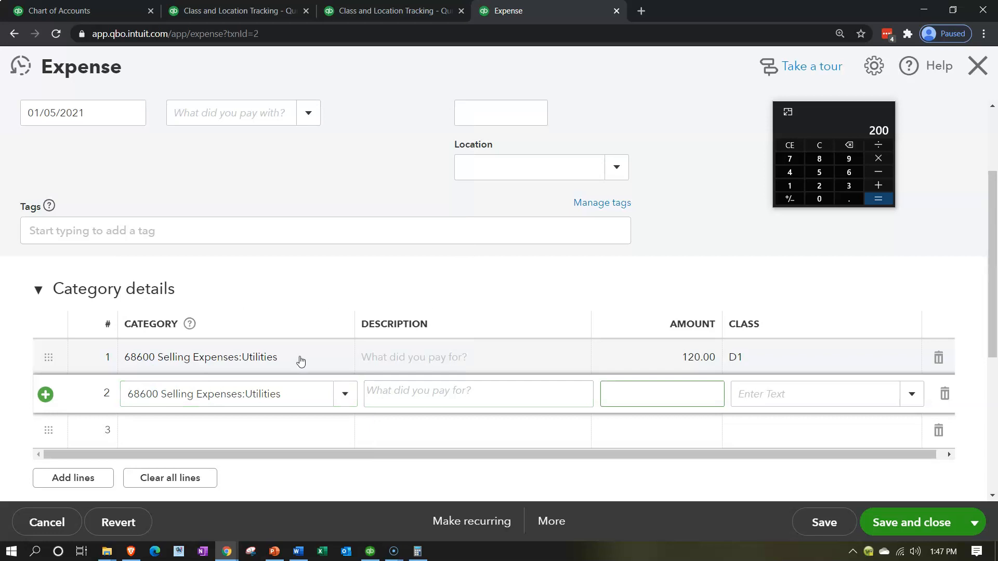
text(480)
key(Tab)
text(d)
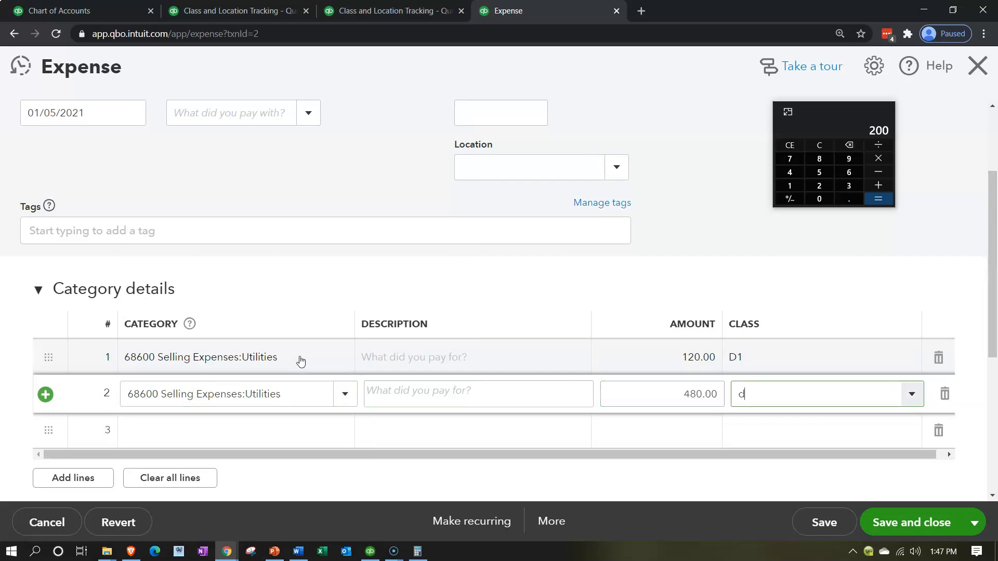
key(Down)
key(Down)
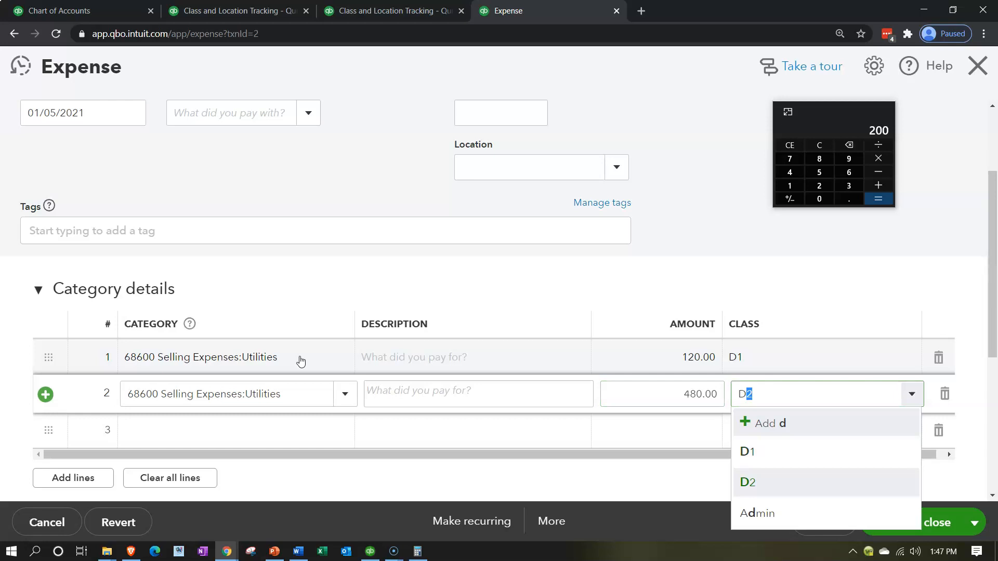
key(Tab)
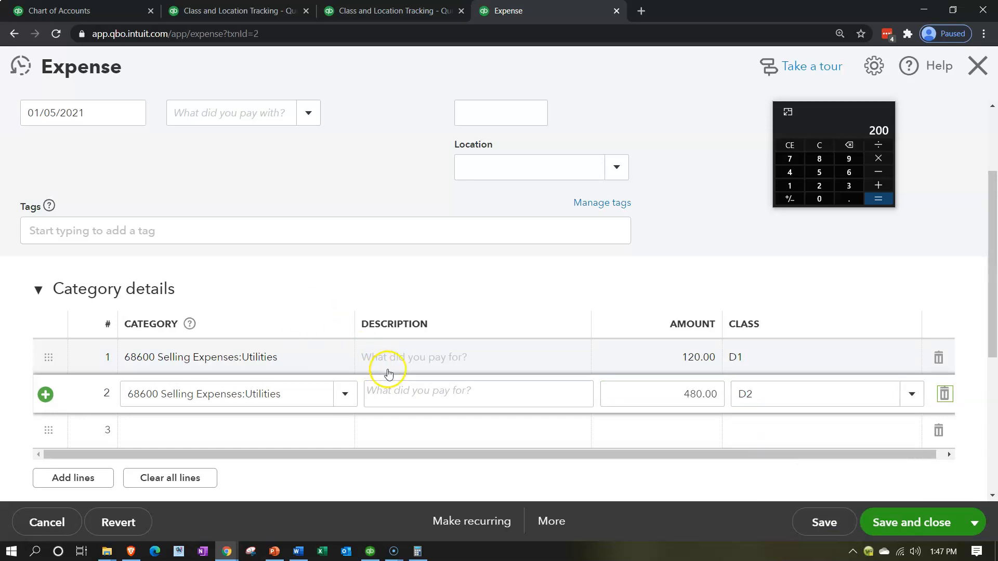
Save and close the utilities expense, and go back from its Transaction Report to the Profit and Loss by Class summary
click(909, 521)
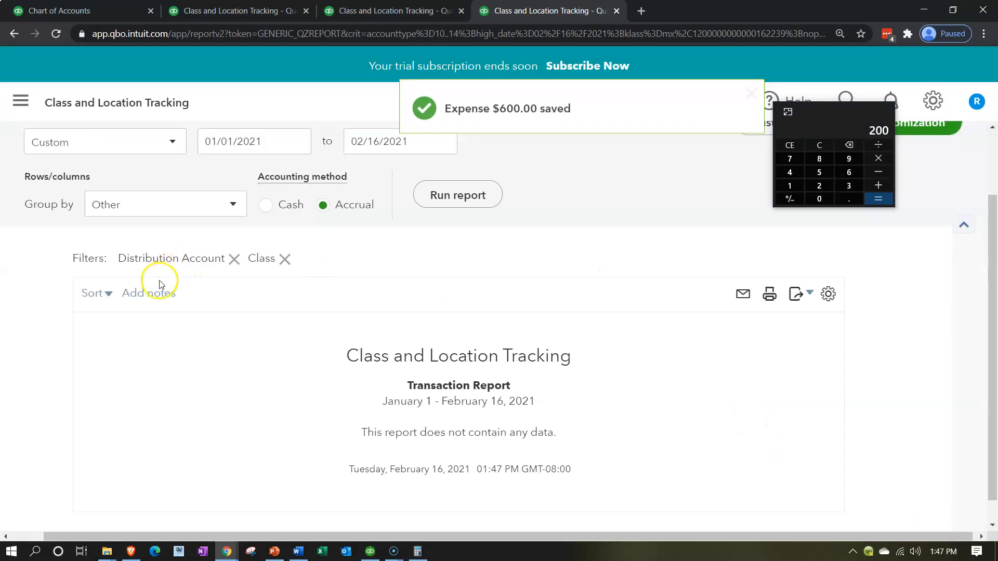
scroll(156, 280, up, 2)
click(101, 186)
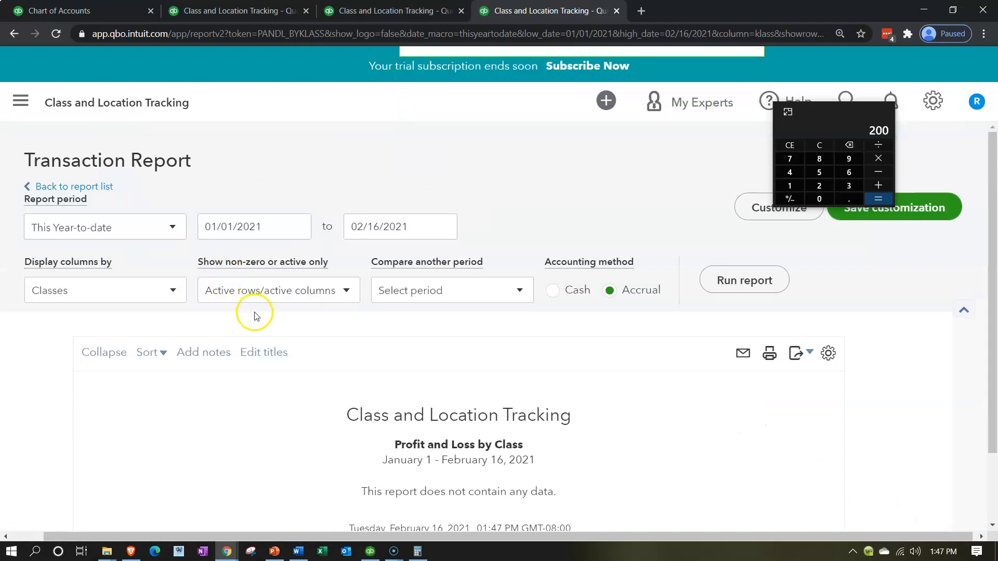
Review the D1, D2 and Selling columns and open the expense behind Selling's 64300 Meals & Entertainment amount
scroll(291, 359, down, 5)
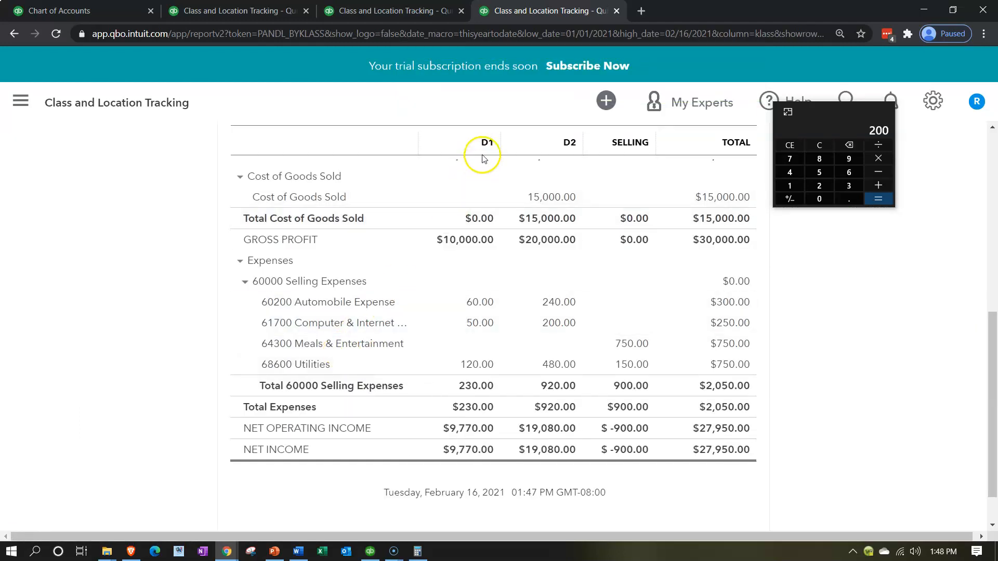
scroll(502, 427, up, 1)
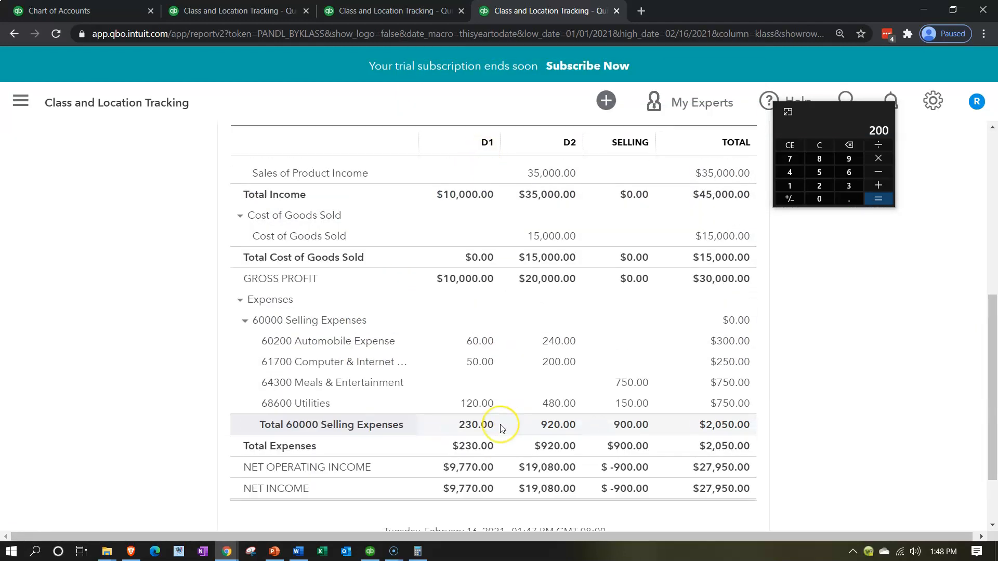
scroll(502, 428, up, 3)
scroll(502, 428, down, 4)
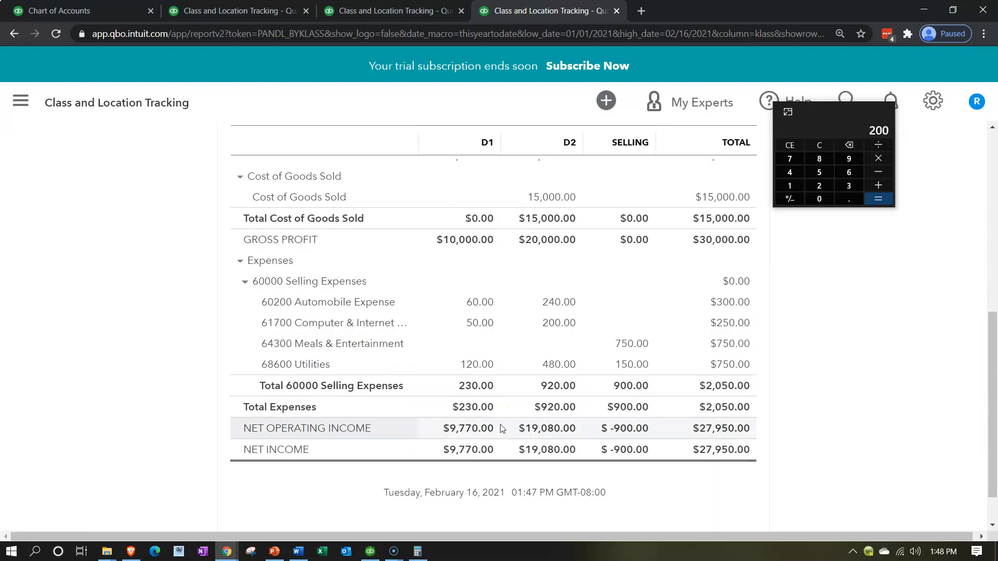
click(632, 343)
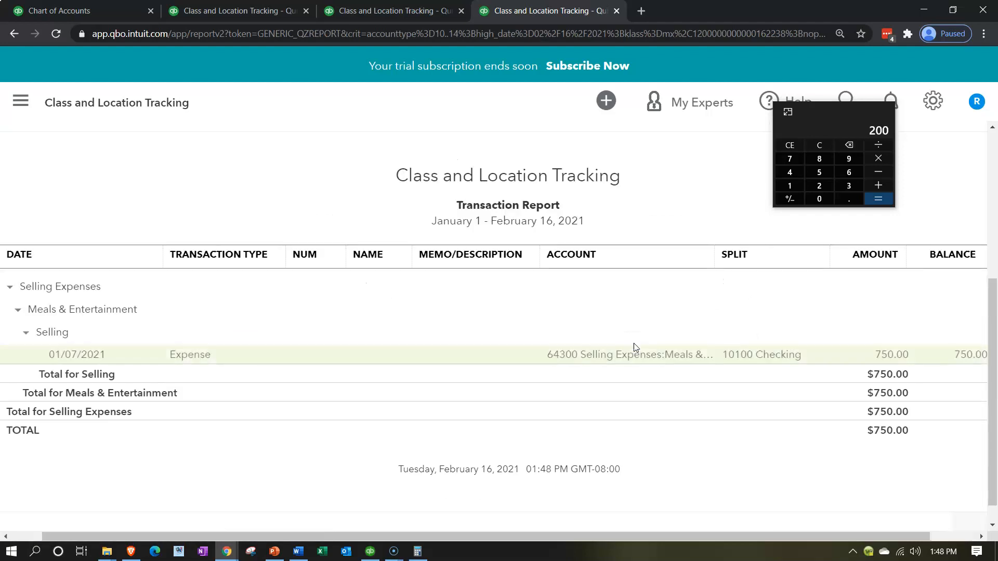
click(881, 373)
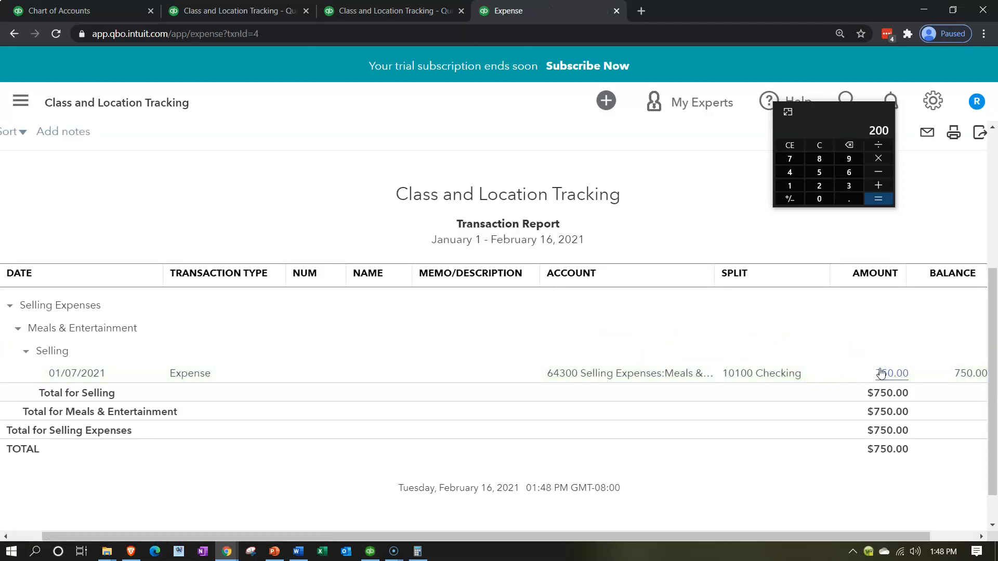
Change the Meals & Entertainment line's class to D2, and save and close the expense
scroll(620, 400, down, 2)
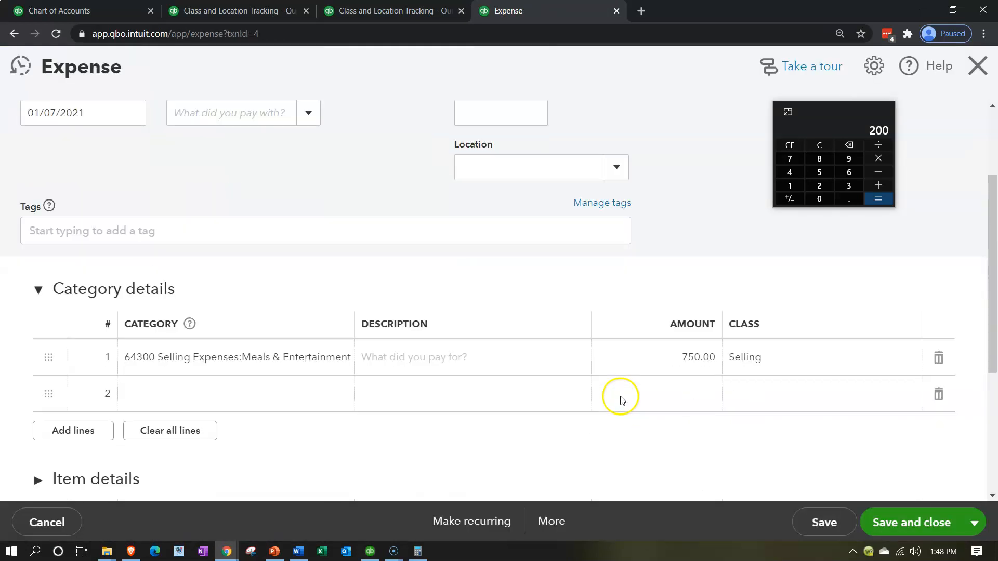
click(775, 357)
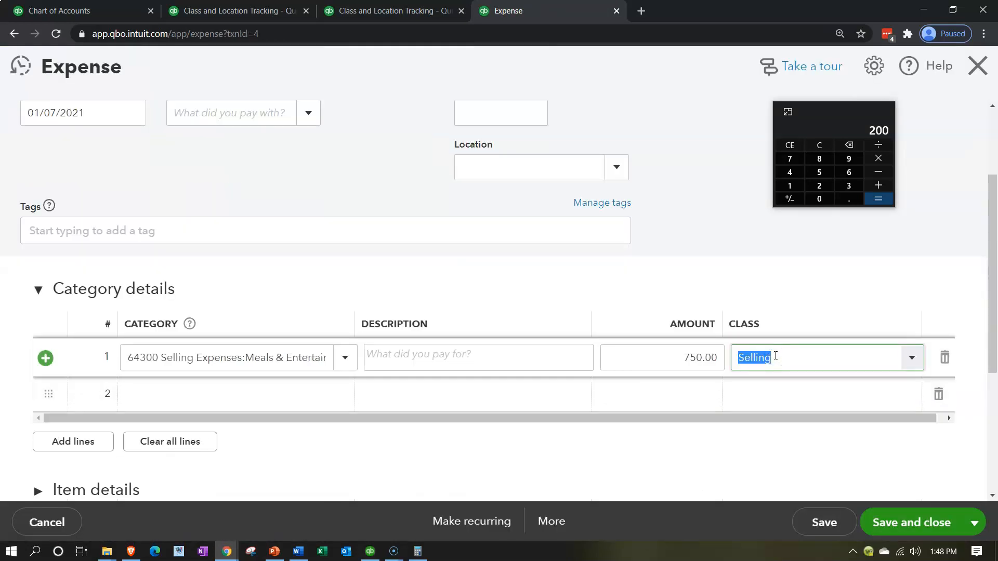
text(D1)
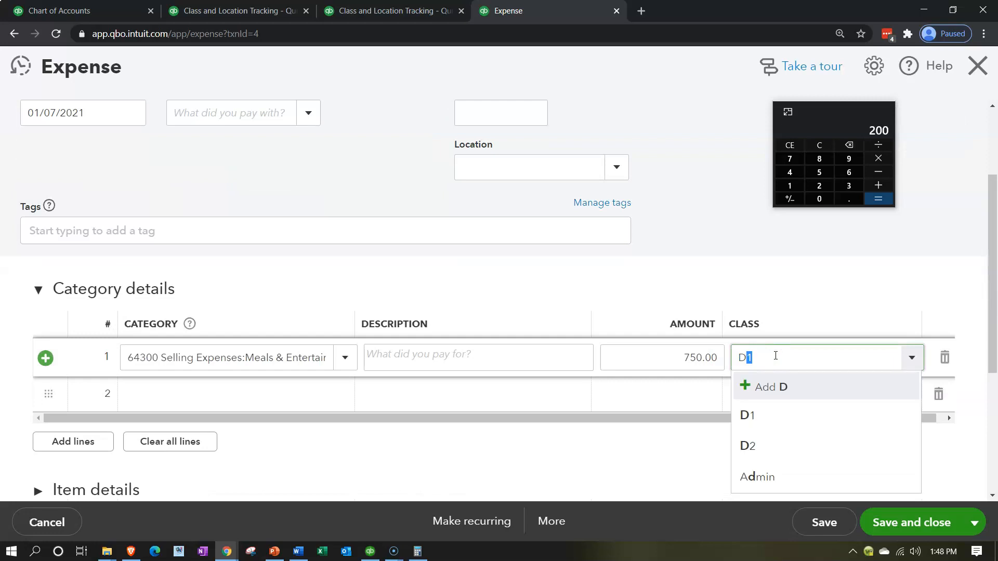
key(Down)
key(Down)
key(Return)
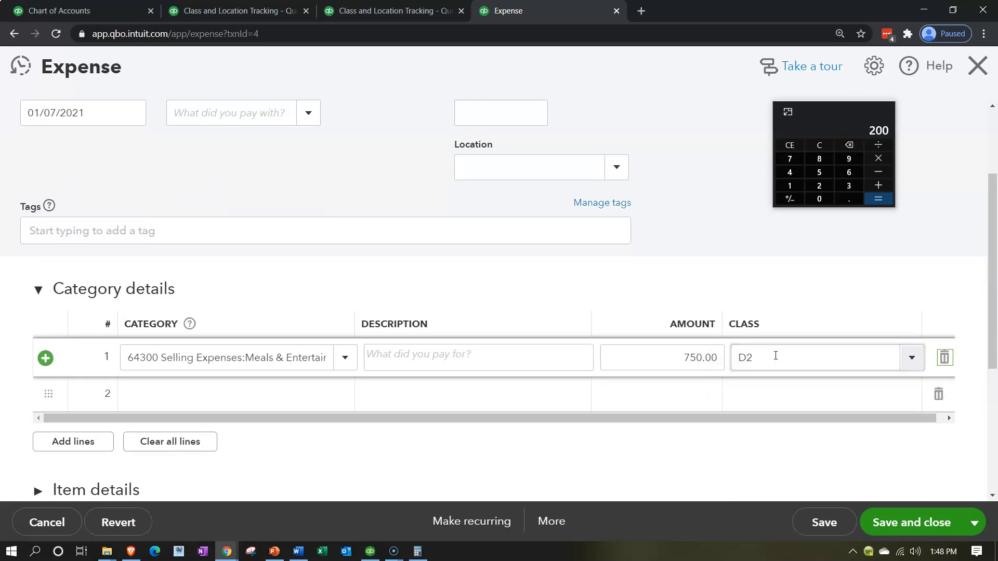
click(902, 523)
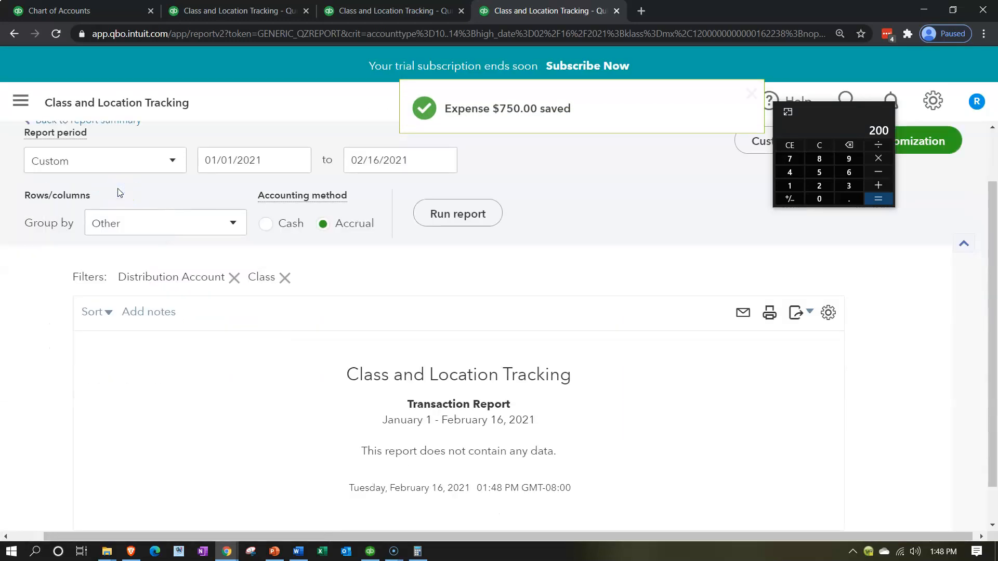
Go back to the Profit and Loss by Class summary and open the expense behind Selling's 68600 Utilities amount
click(78, 187)
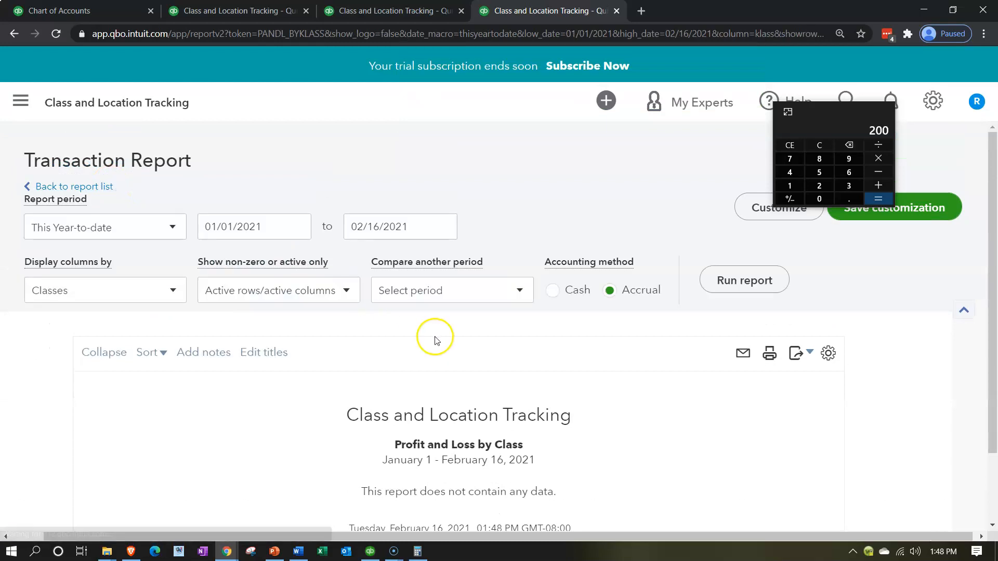
scroll(430, 334, down, 5)
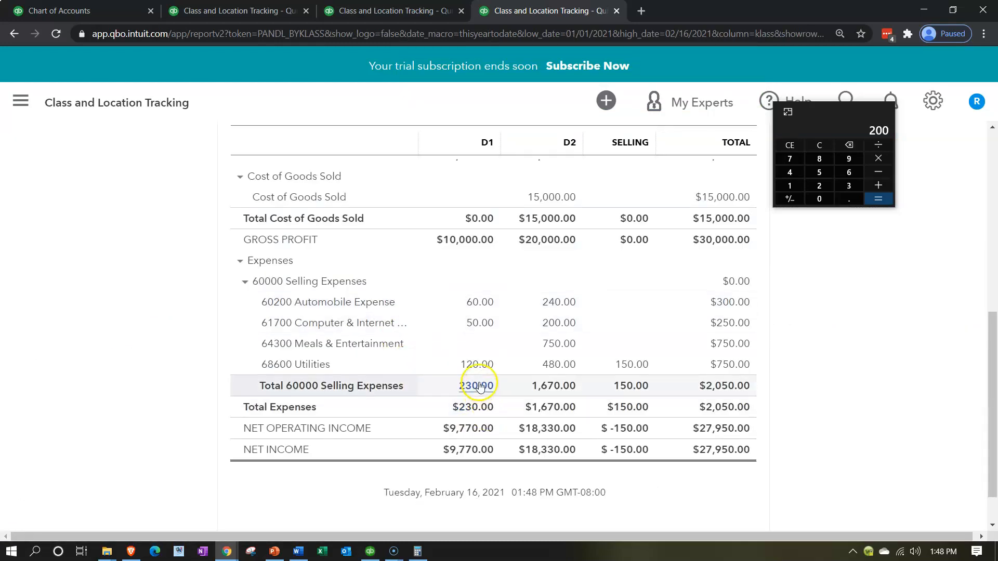
click(634, 368)
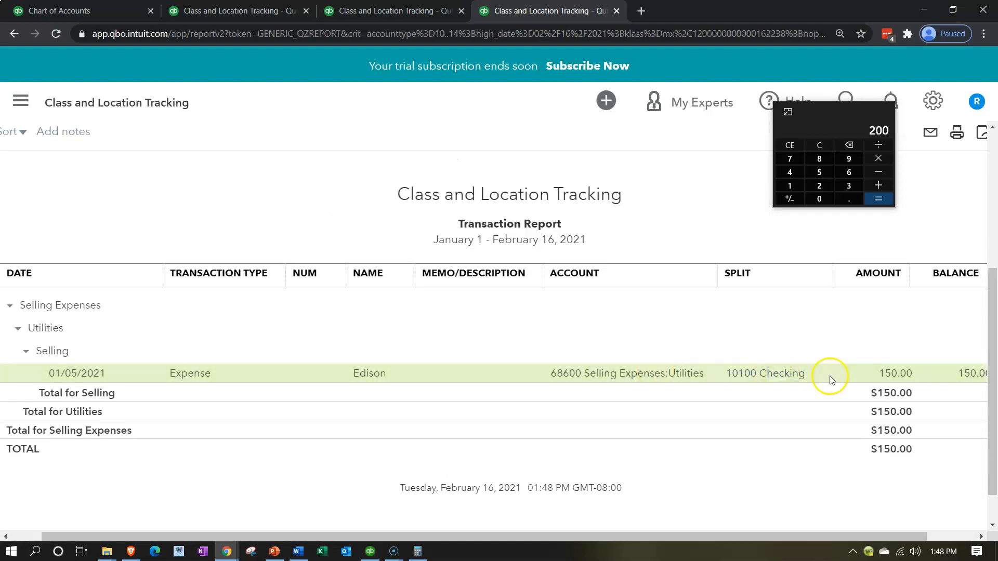
click(894, 373)
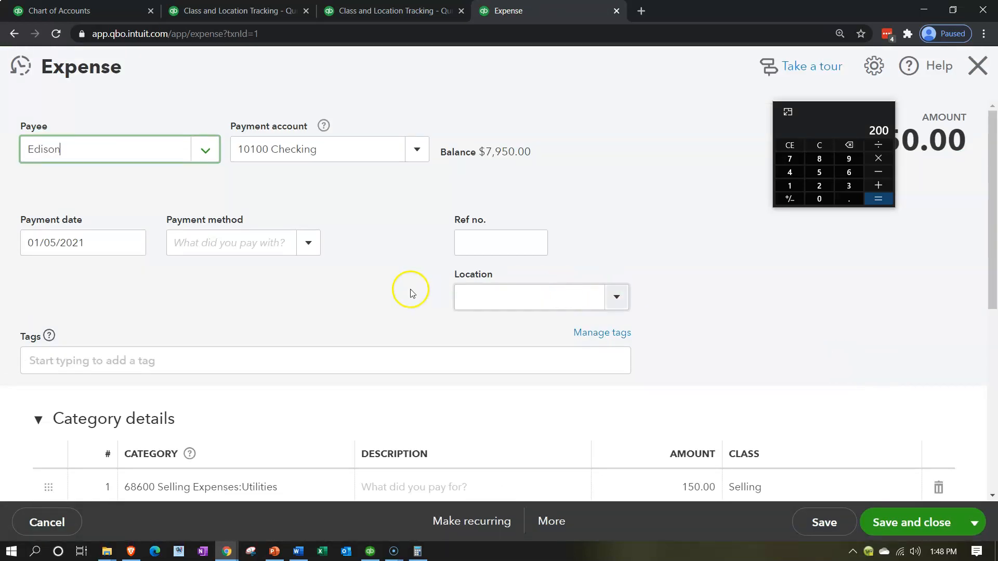
scroll(376, 297, down, 1)
scroll(375, 297, down, 1)
Change the first expense line to category 78600 Administrative Expenses:Utilities with amount 80 and class D1
click(777, 358)
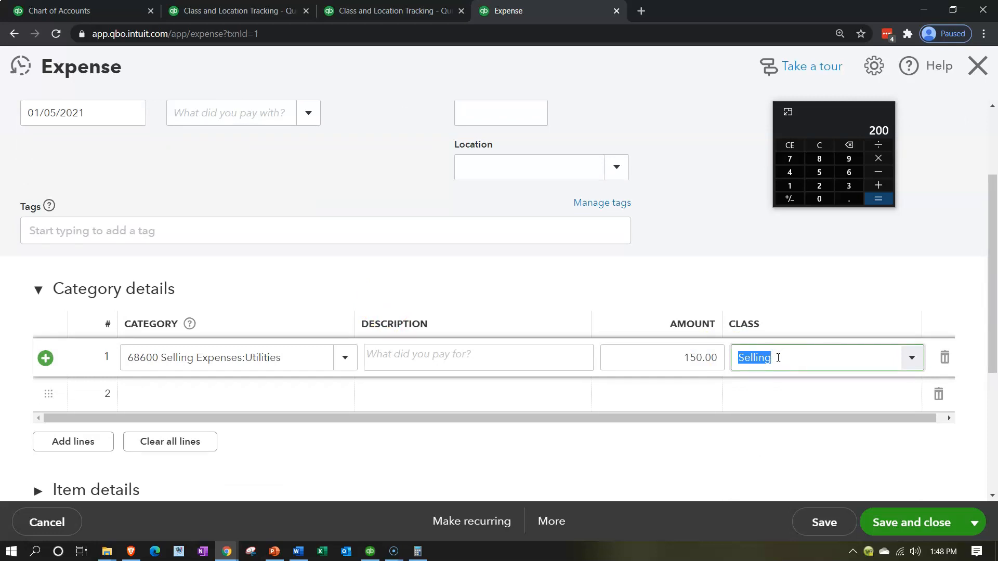
click(285, 353)
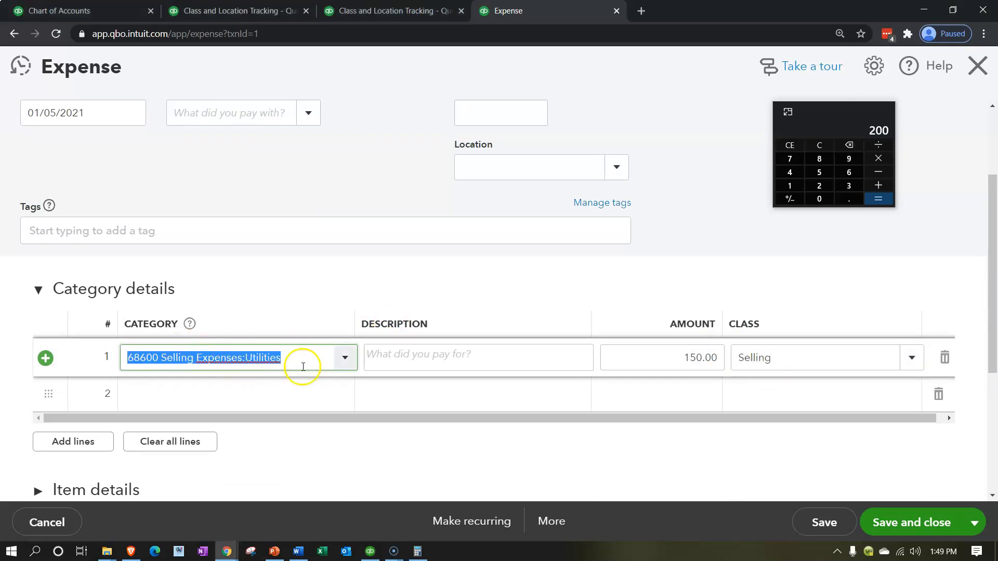
text(7)
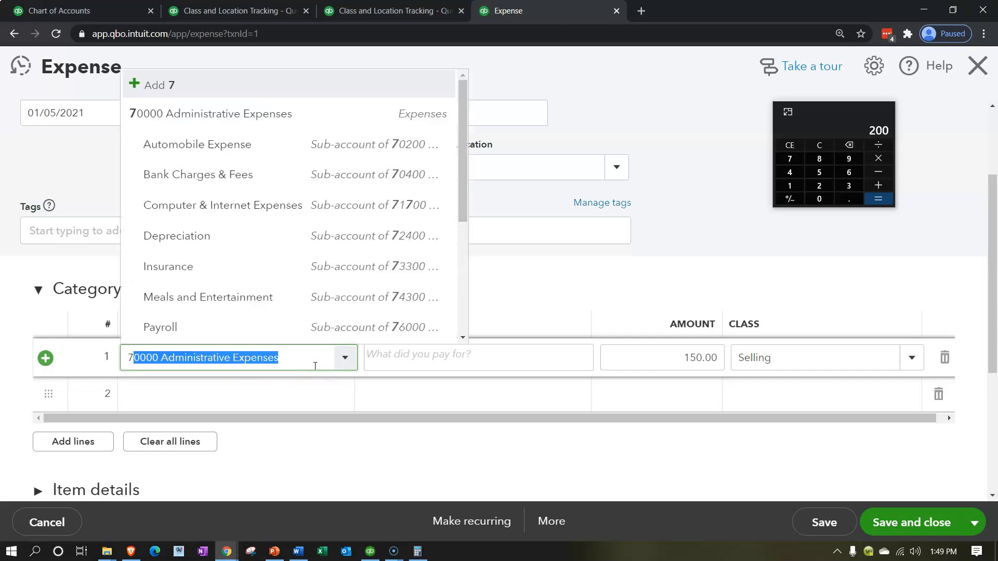
text(8600)
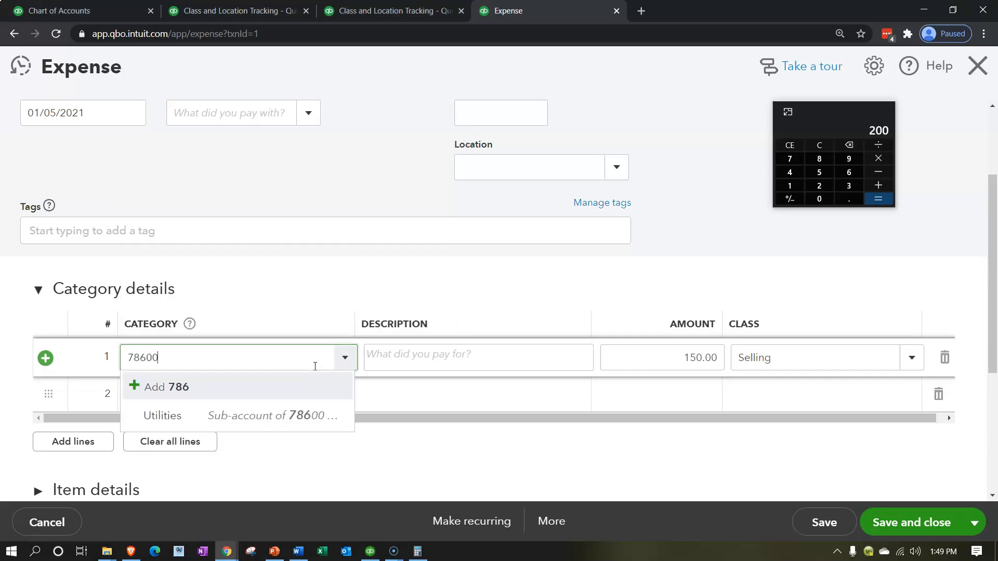
key(Tab)
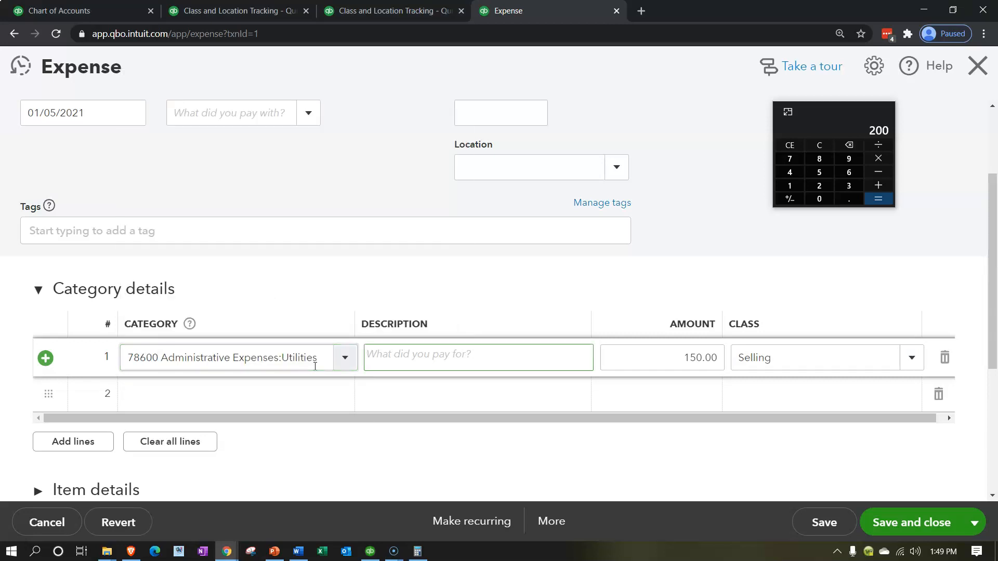
key(Tab)
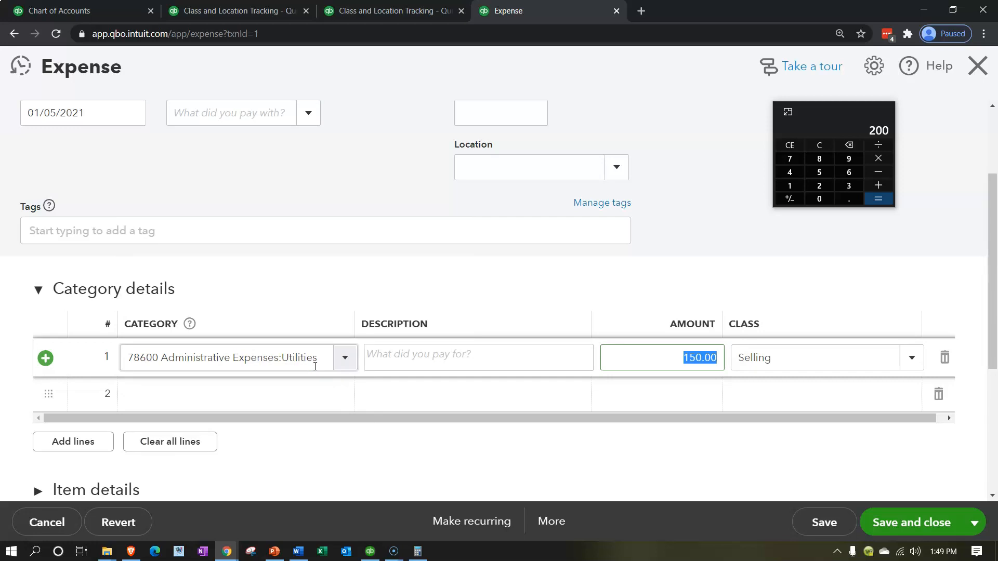
text(80)
key(Tab)
text(d)
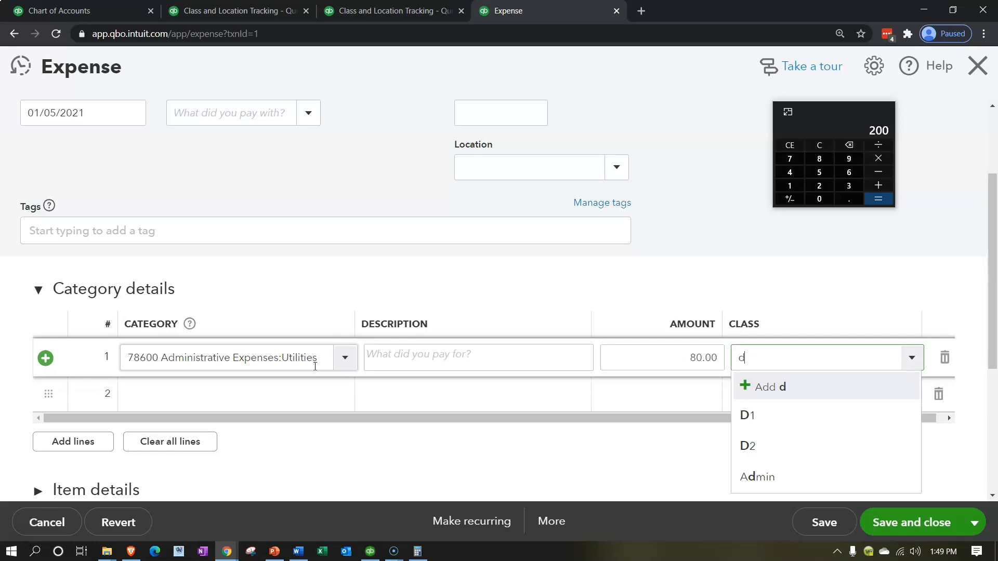
key(Tab)
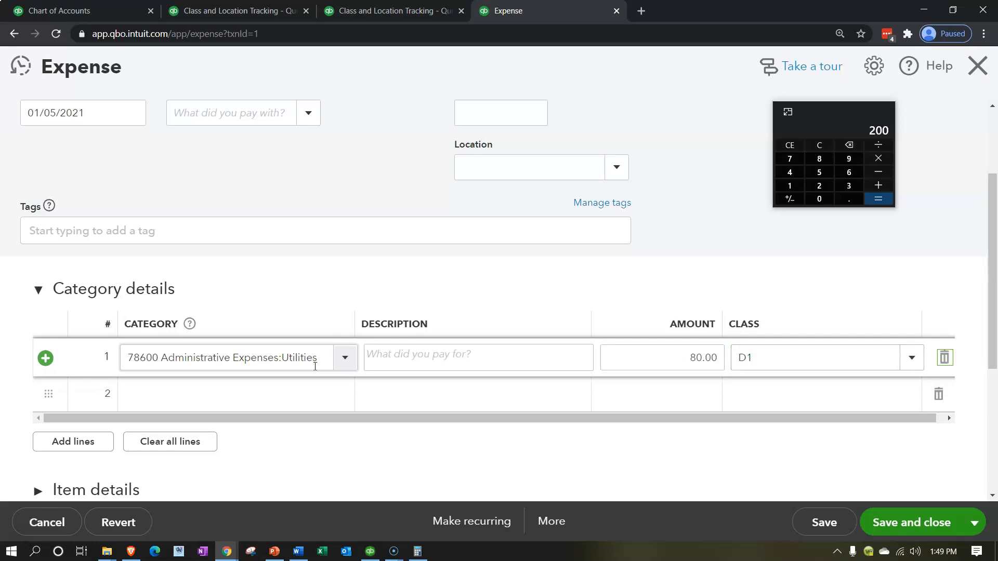
Add a second expense line for 78600 Administrative Expenses:Utilities with amount 320 and class D2
text(78600 Administrative Expenses:Utilities)
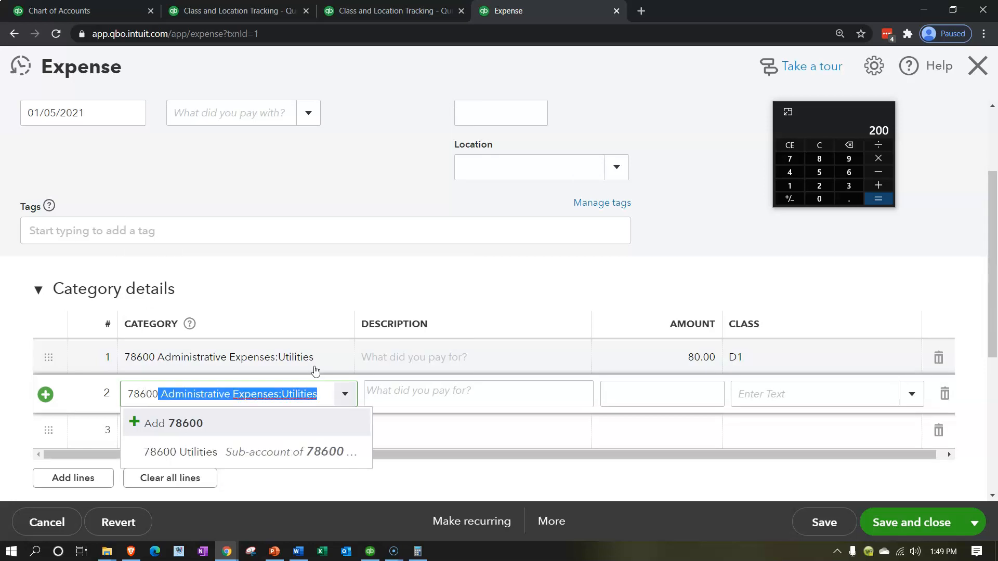
key(Tab)
key(Tab)
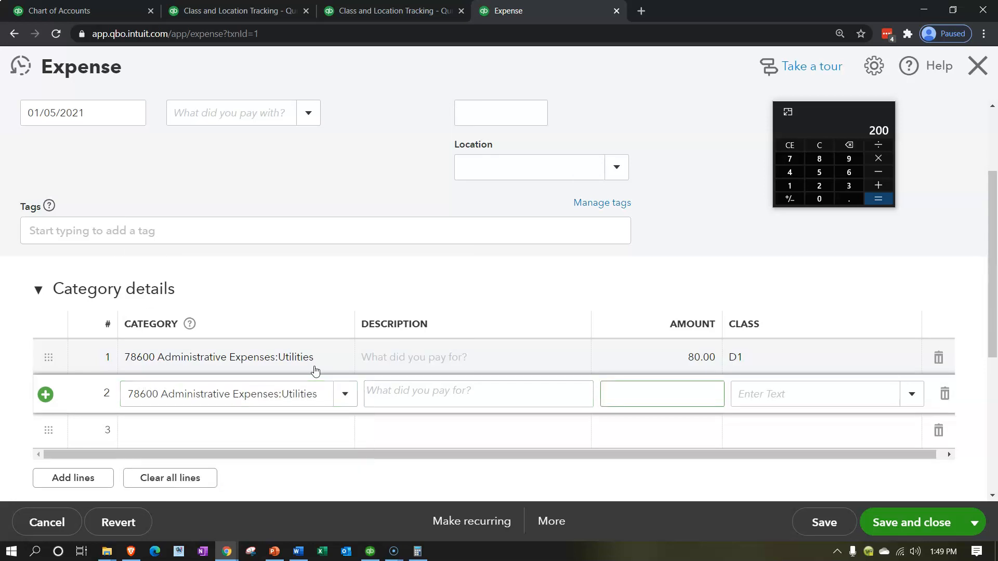
text(320)
key(Tab)
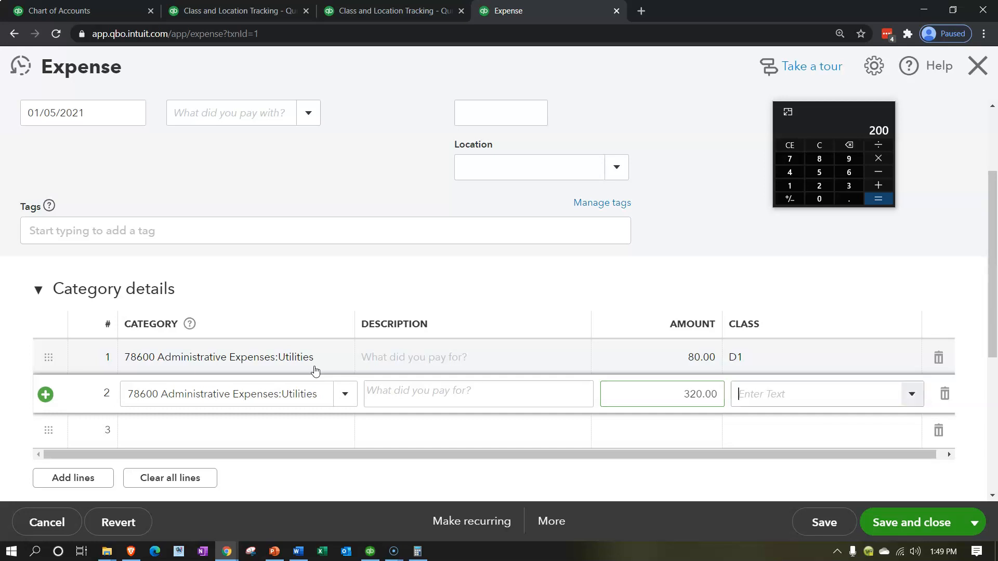
text(D)
key(Down)
key(Down)
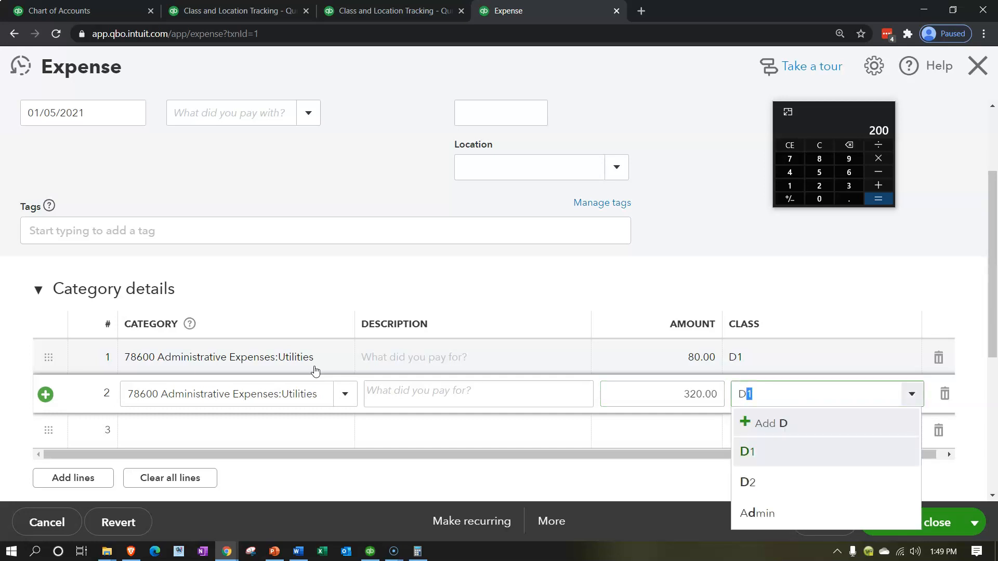
key(Return)
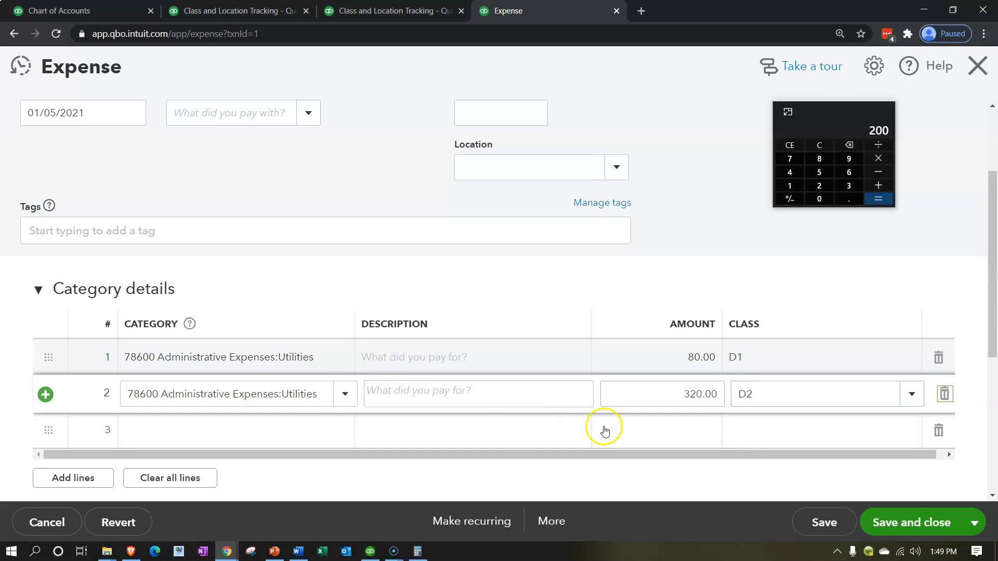
Save and close the utilities expense, and return to the Profit and Loss by Class summary to review the D1 and D2 columns
click(927, 521)
click(872, 200)
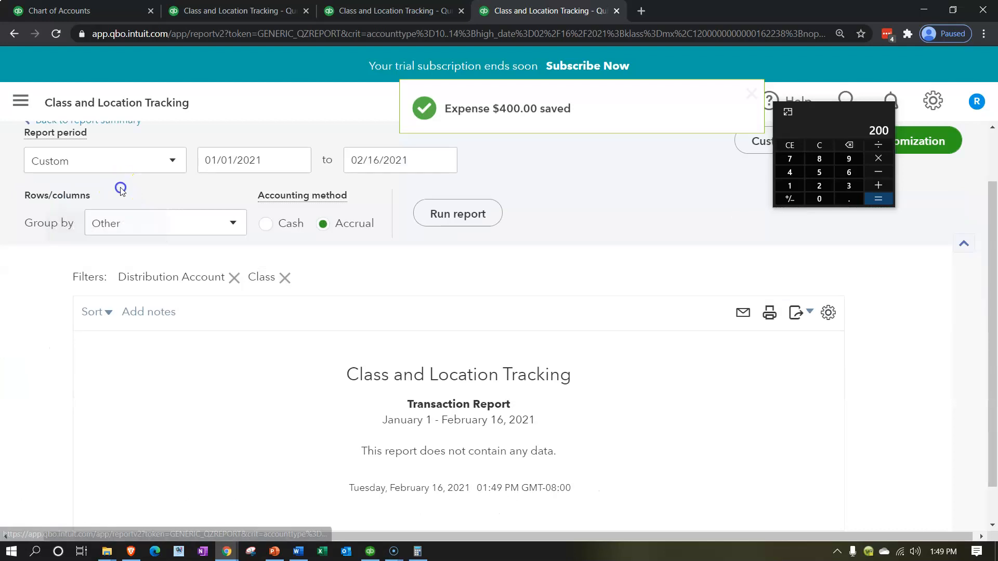
click(120, 189)
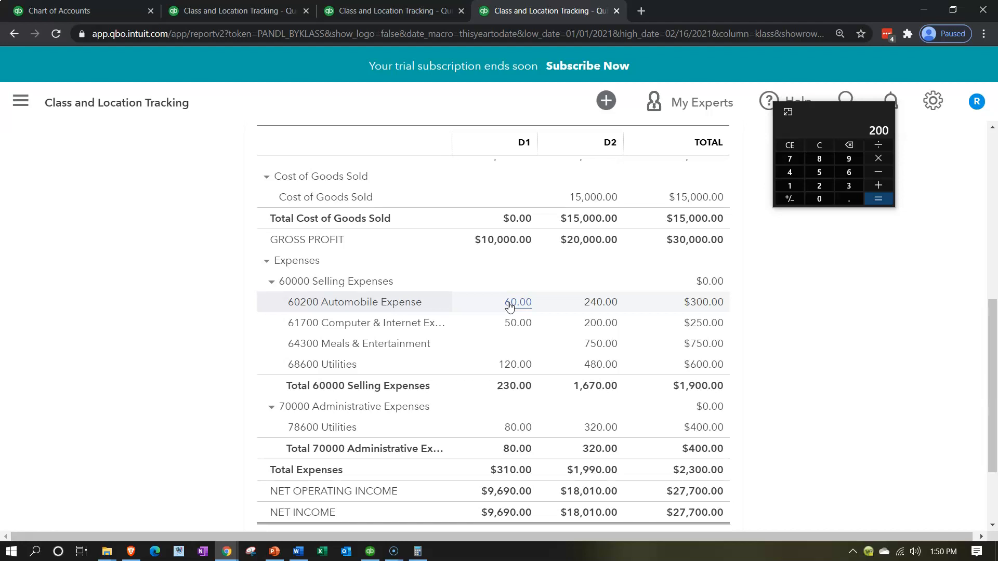
click(610, 347)
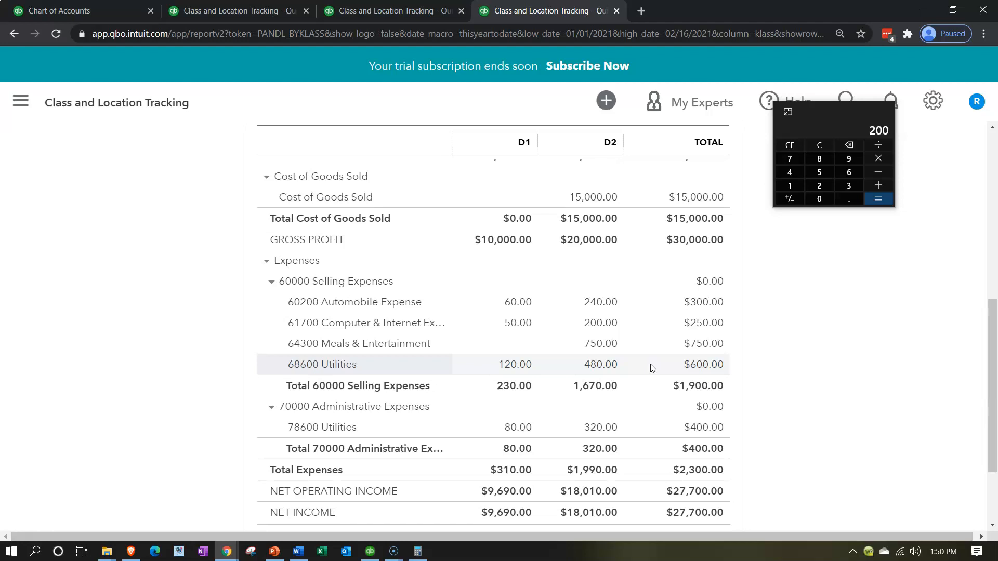
click(603, 350)
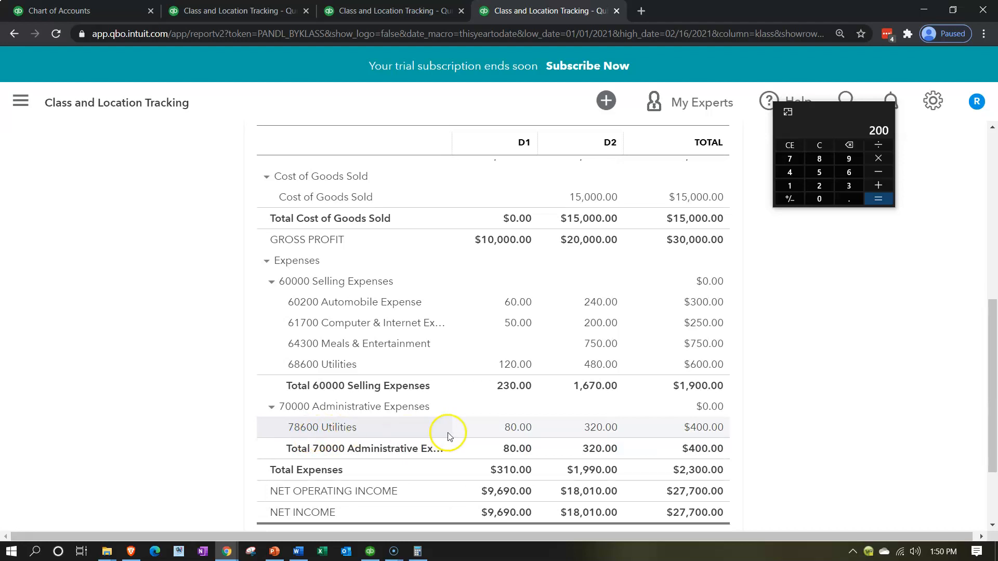
Create a new expense from the company dashboard and reduce the page zoom to show more of the form
click(85, 12)
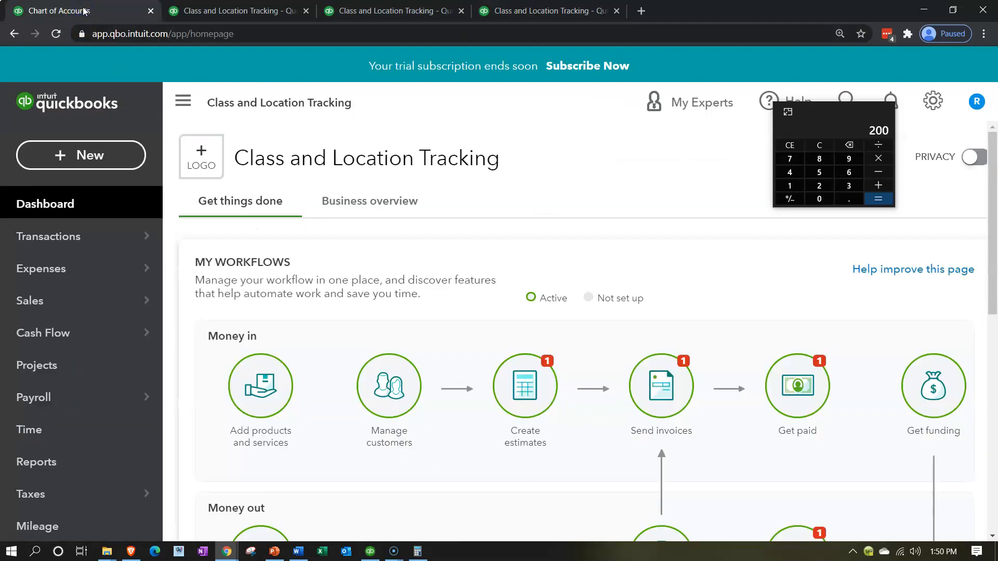
click(90, 156)
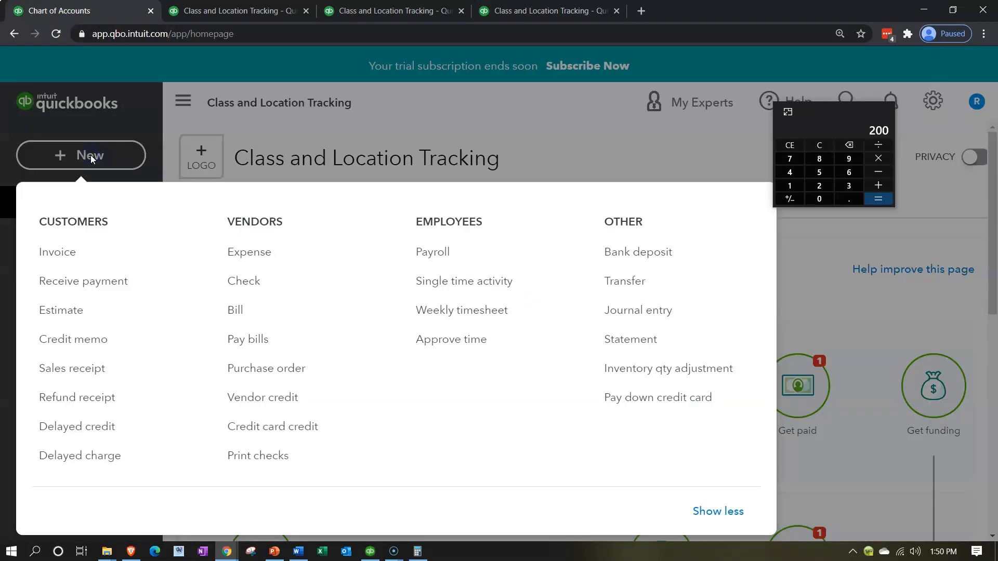
click(239, 262)
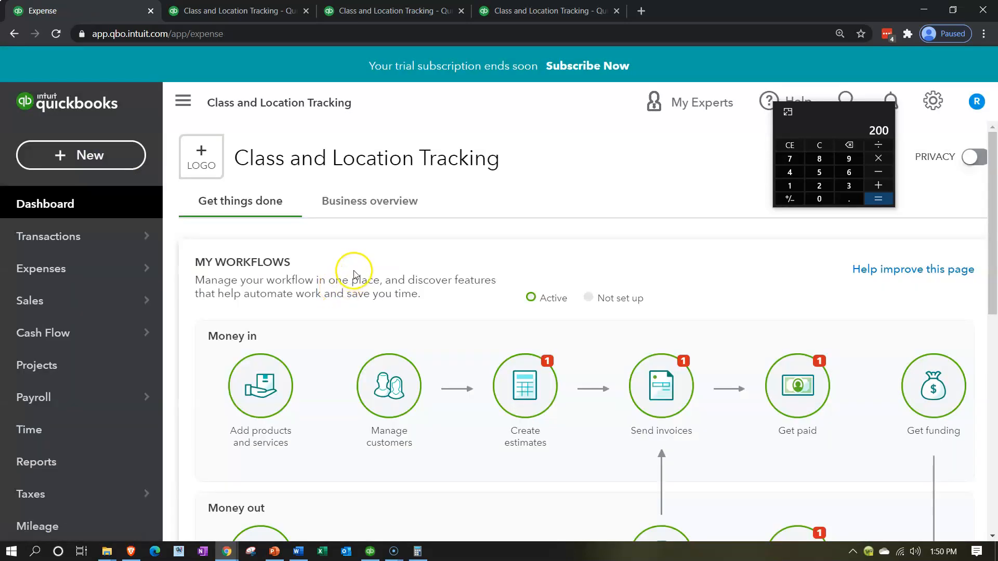
key(ctrl+minus)
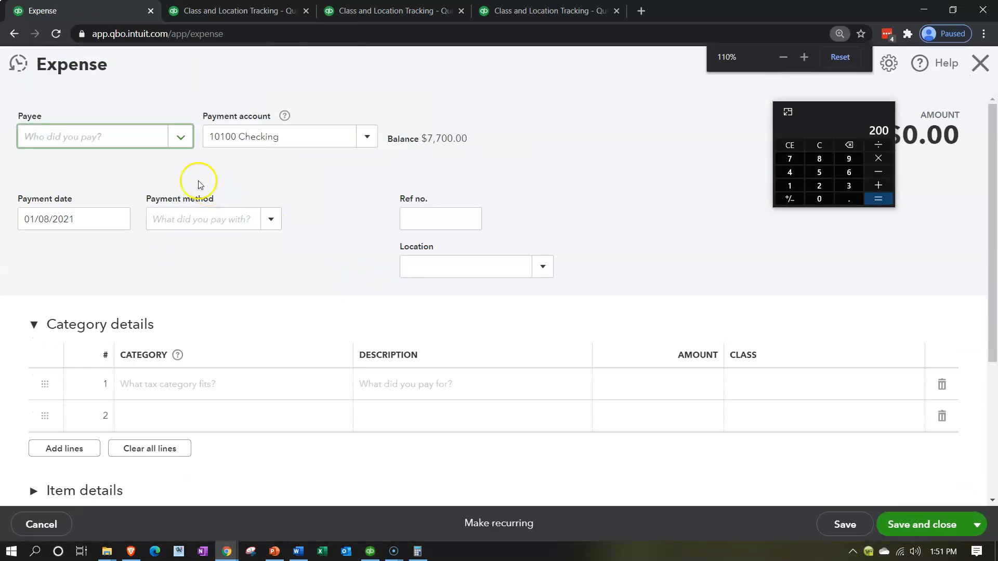
key(ctrl+minus)
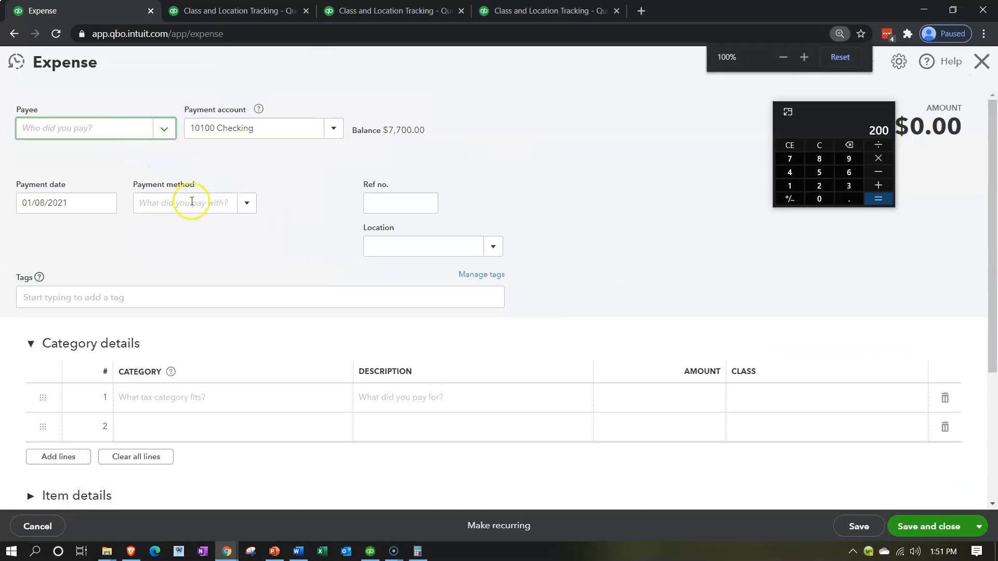
Set the new expense's payment date to 01/15/2021, leaving the payment method, reference number and location blank
click(91, 198)
text(+)
key(plus)
key(plus)
key(plus)
key(plus)
key(Tab)
key(Tab)
key(Tab)
key(Tab)
key(Tab)
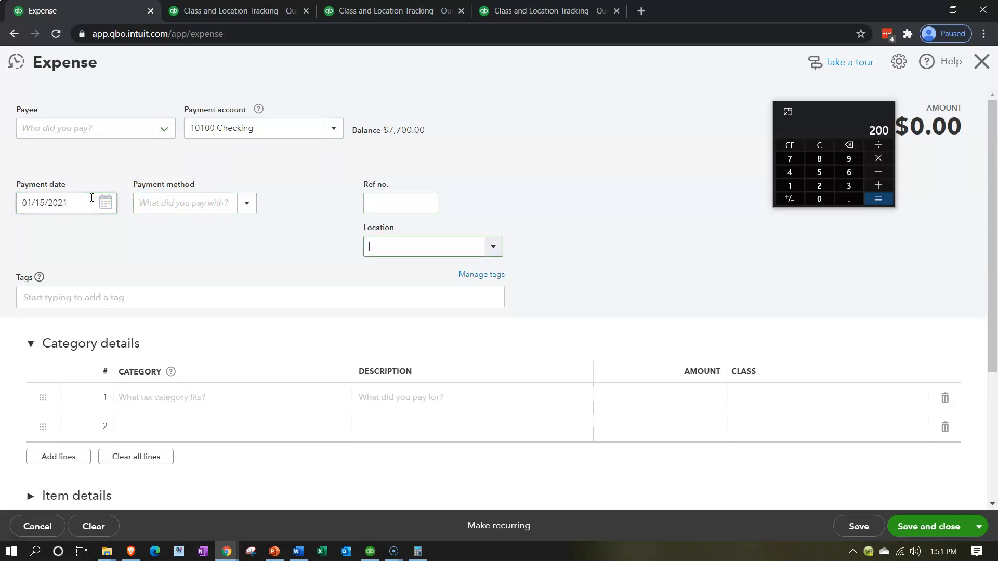
key(Tab)
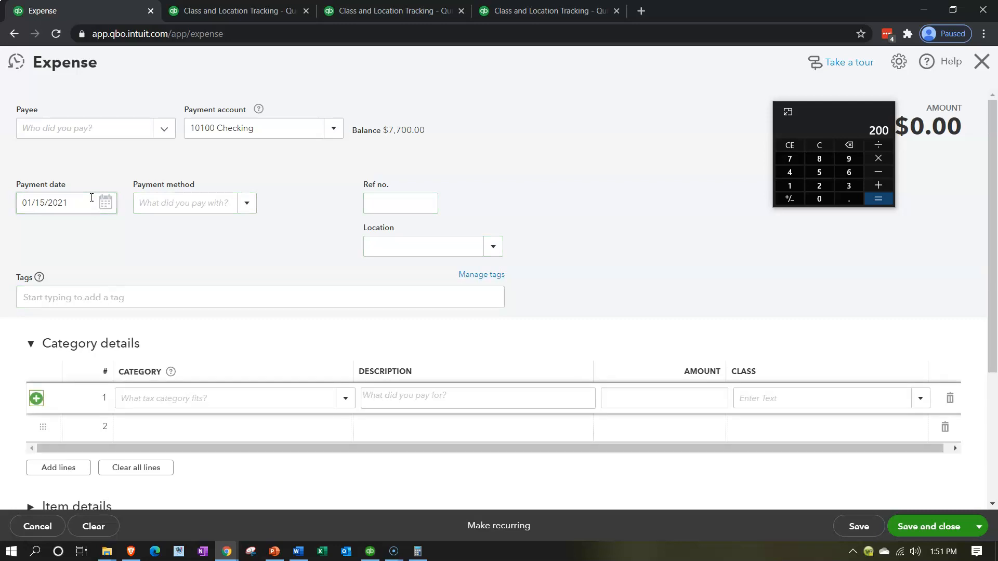
Fill in the first expense line with category 70200 Administrative Expenses:Automobile Expense, amount 75 and class D1
click(156, 400)
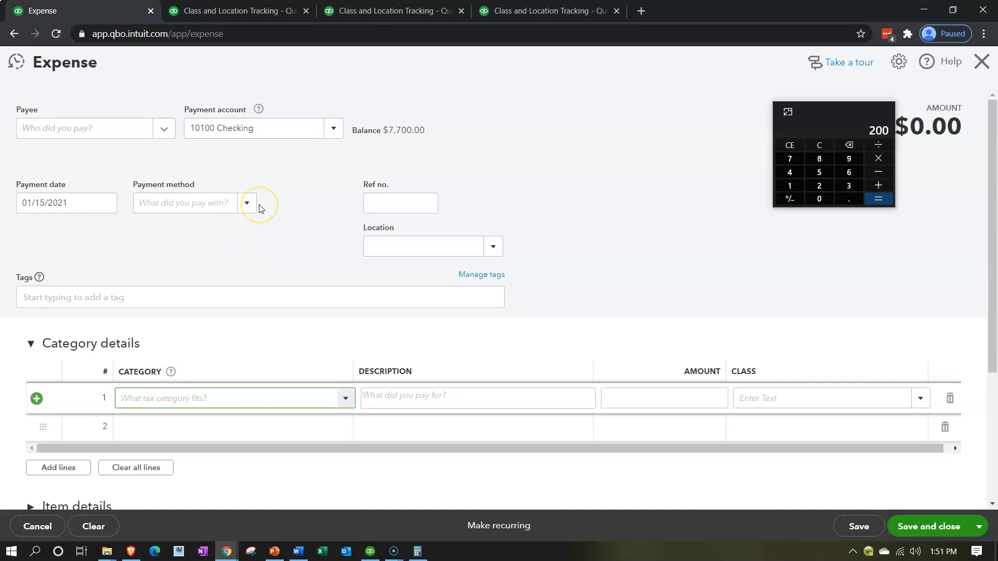
text(70200 Administrative Expenses:Automobile Expense)
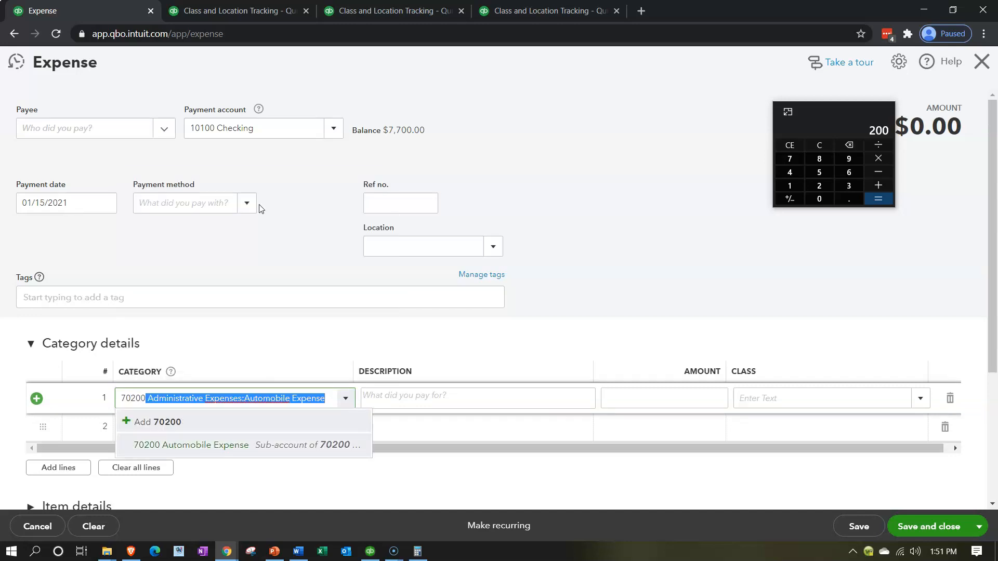
key(Tab)
key(Tab)
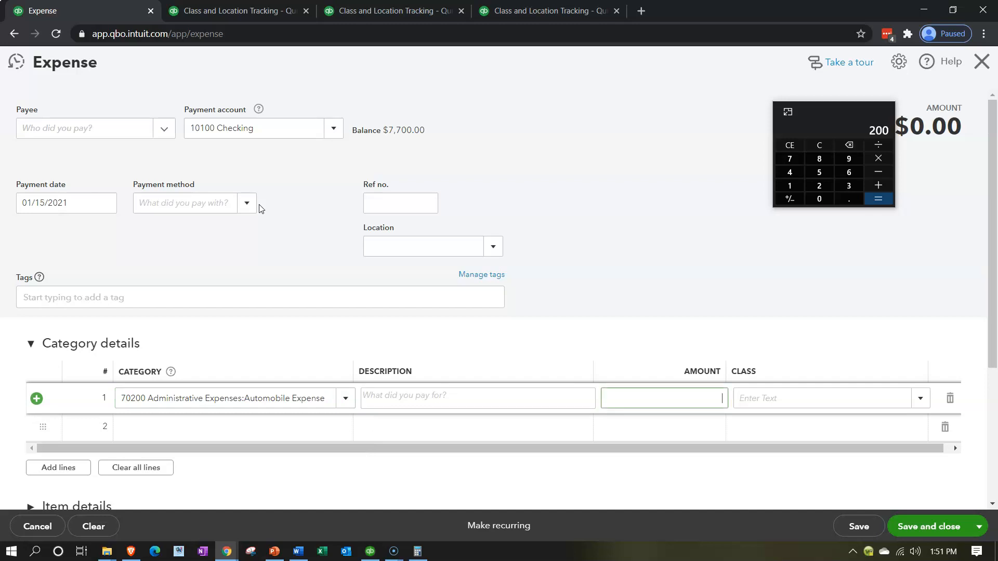
text(75)
key(Tab)
text(d)
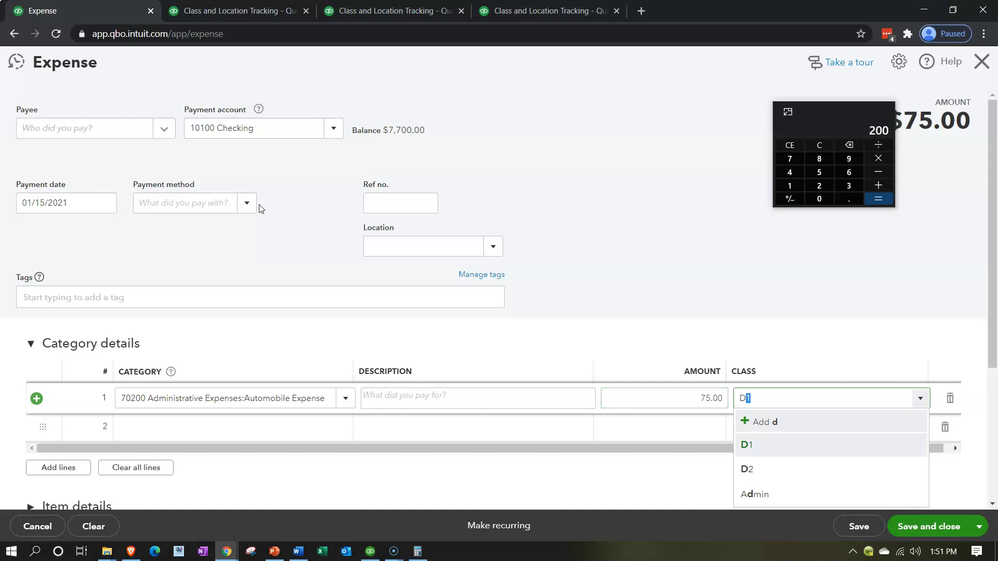
key(Return)
key(Tab)
Add a second expense line with category 70200 Automobile Expense, amount 300 and class D2, and save the expense while starting a new one
text(70200)
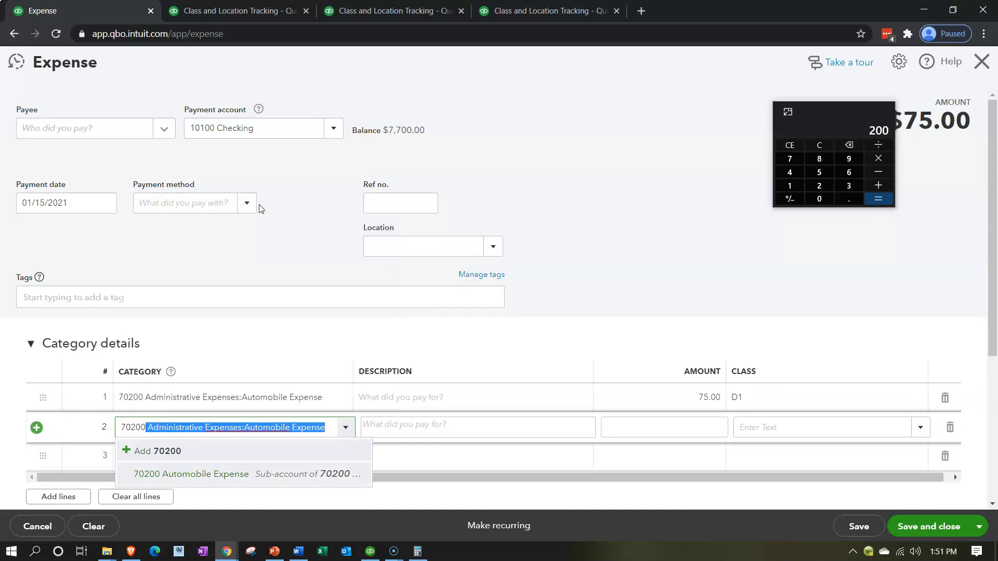
key(Tab)
key(Tab)
key(Tab)
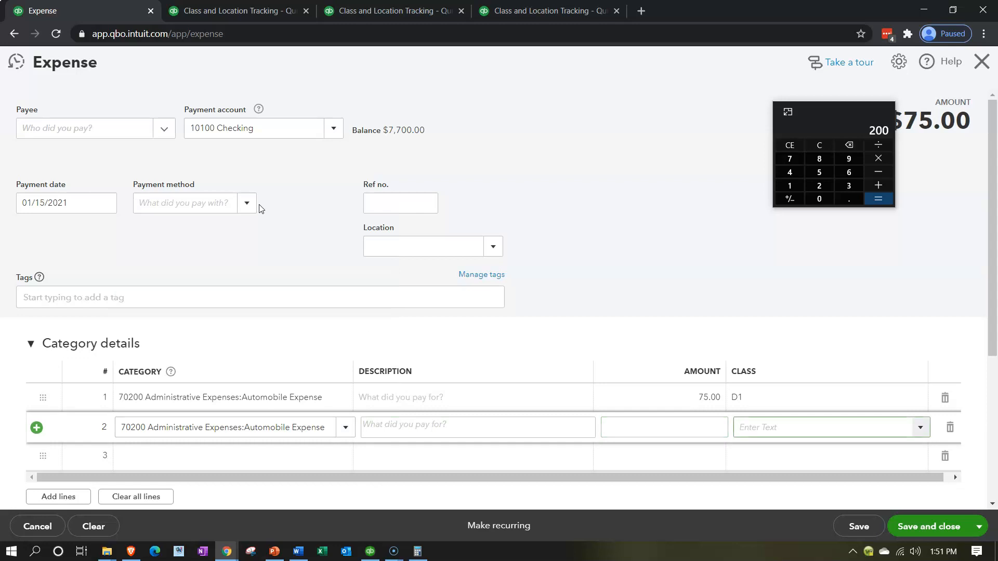
click(653, 434)
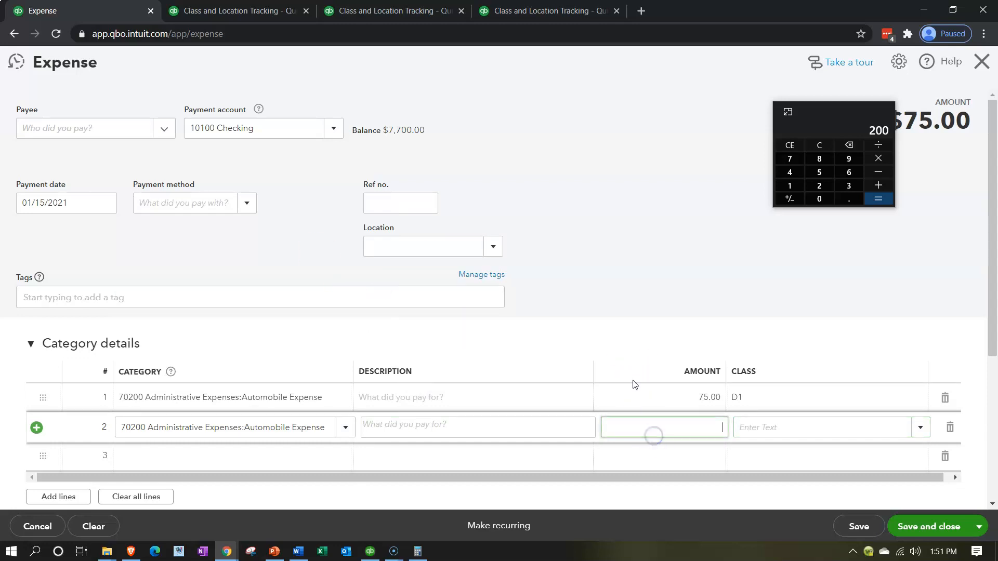
text(300)
key(Tab)
text(D)
key(Down)
key(Down)
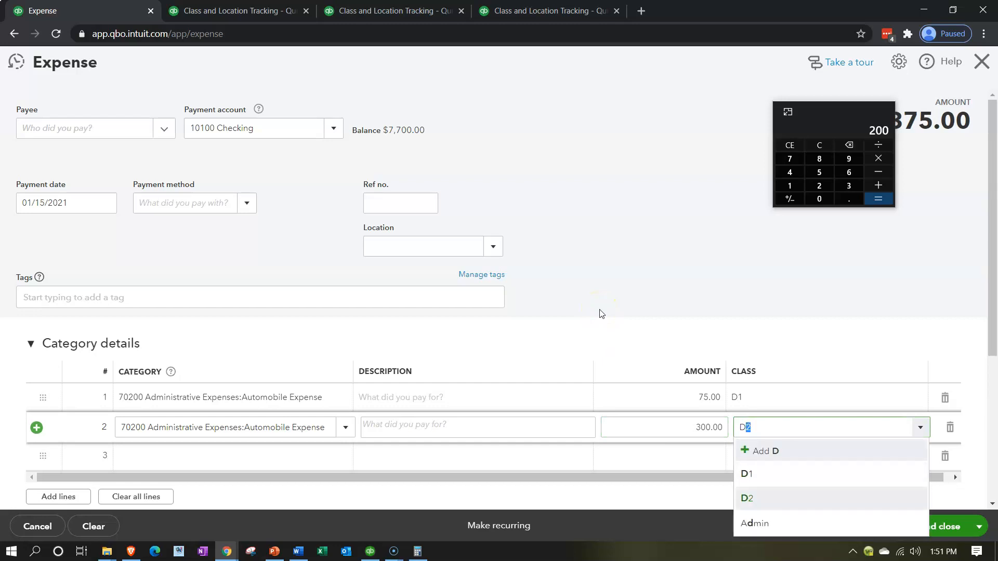
key(Return)
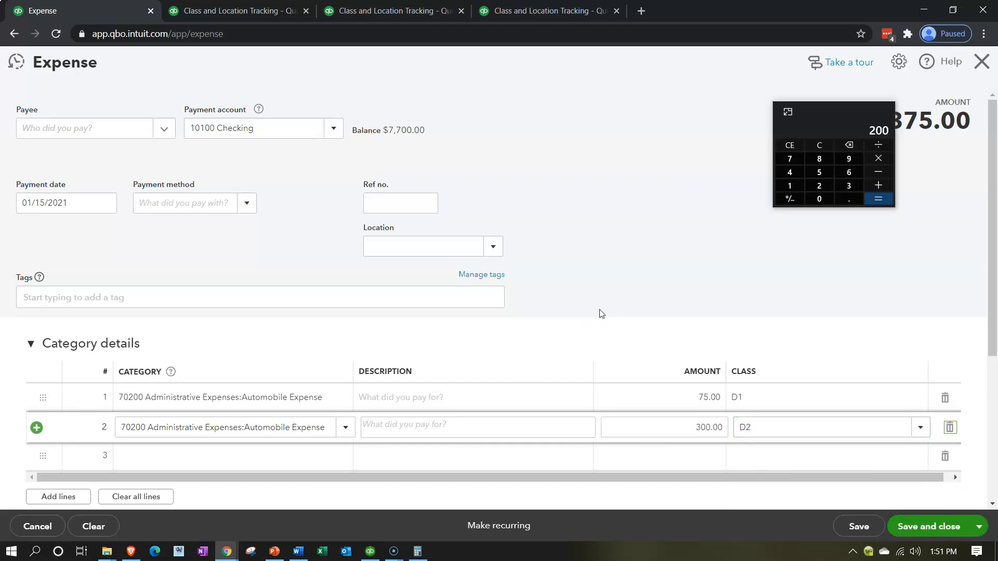
click(980, 526)
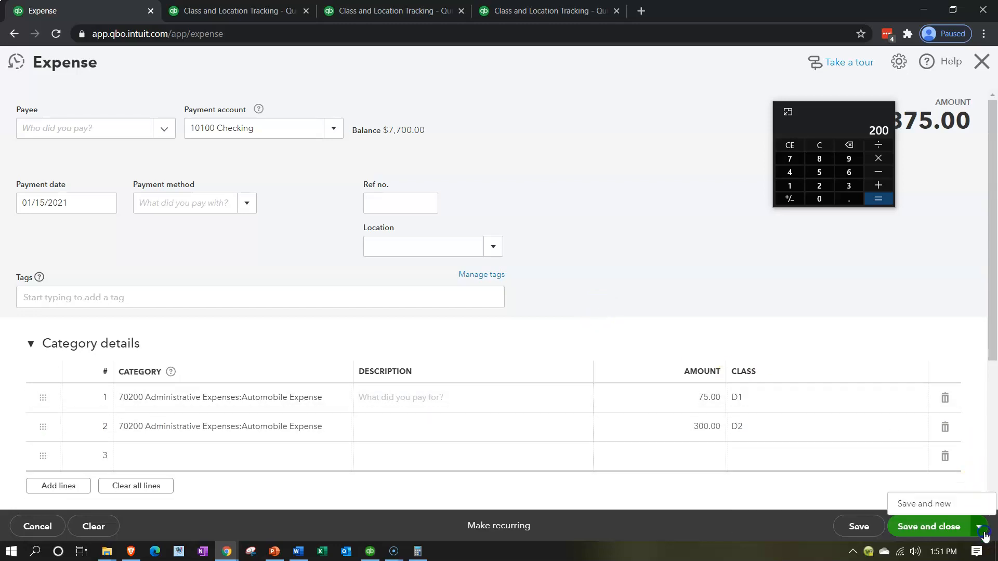
click(945, 504)
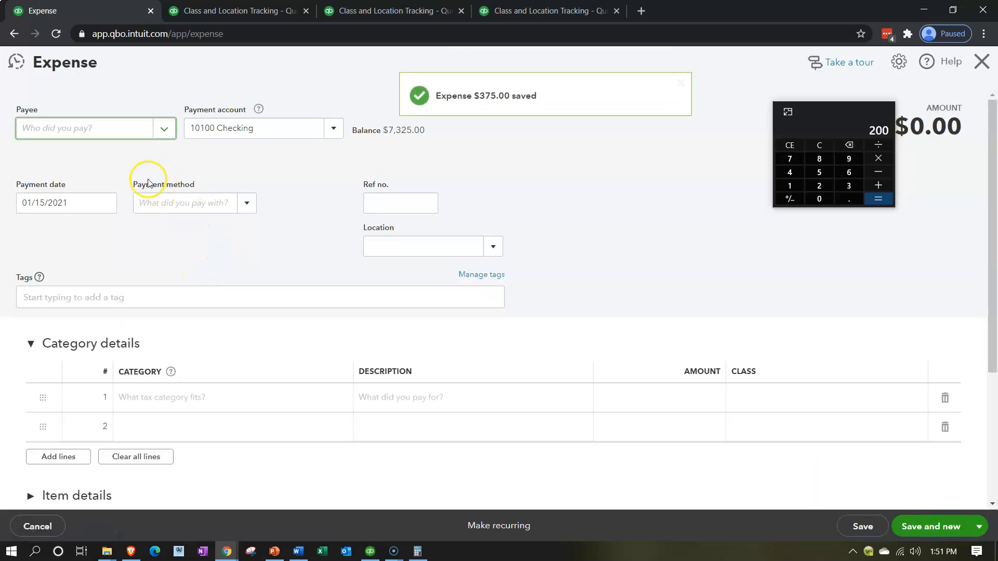
Fill in the new expense's first line with category 71700 Administrative Expenses:Computer & Internet Expenses, amount 84.60 and class D1
click(165, 403)
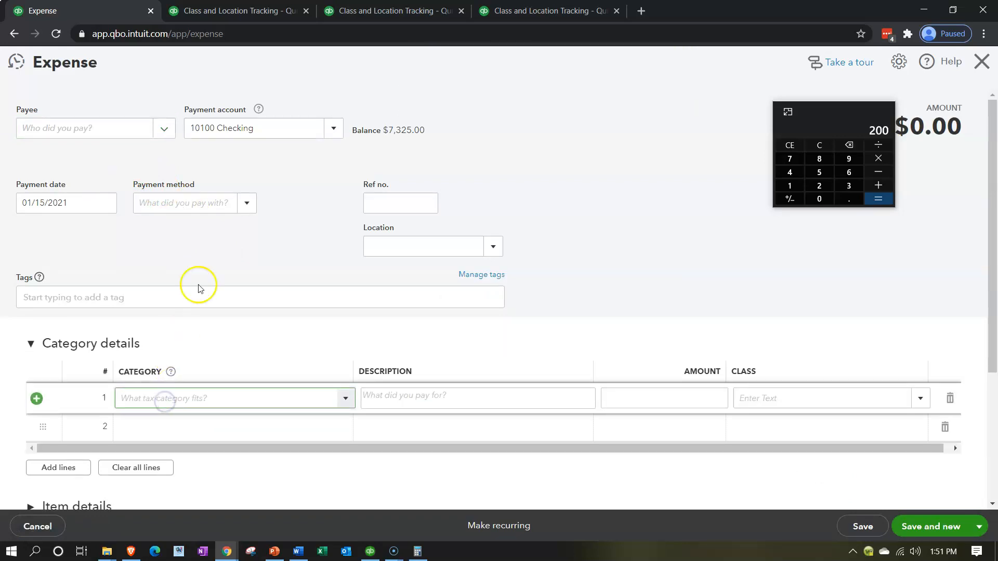
text(71700 Administrative Expenses:Computer & Internet E)
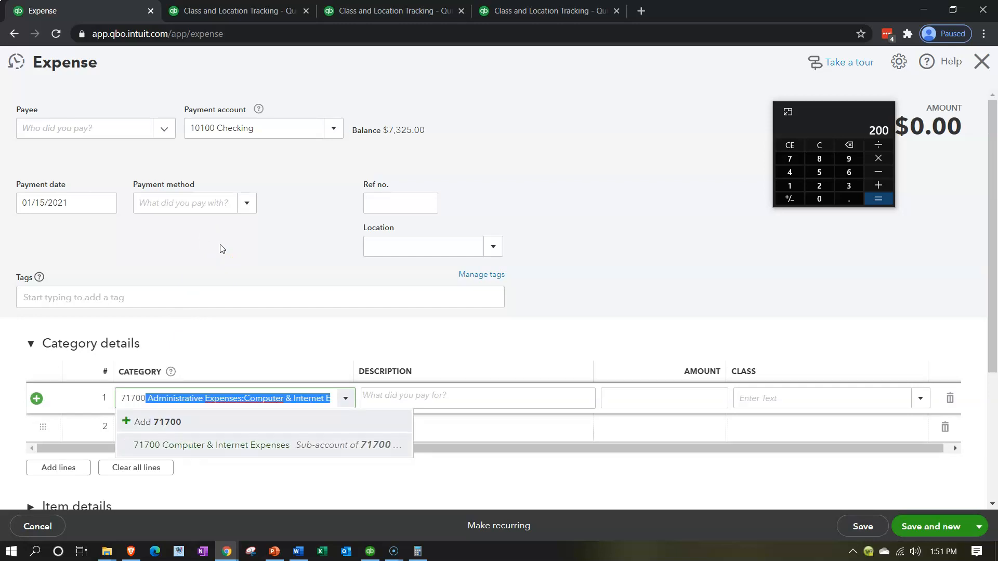
key(Tab)
key(Tab)
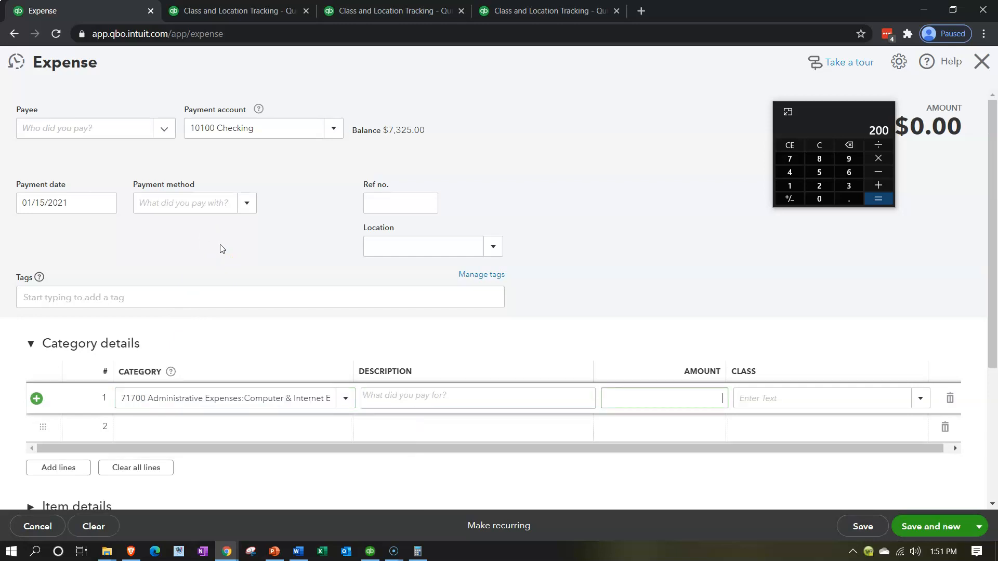
text(84.60)
key(Tab)
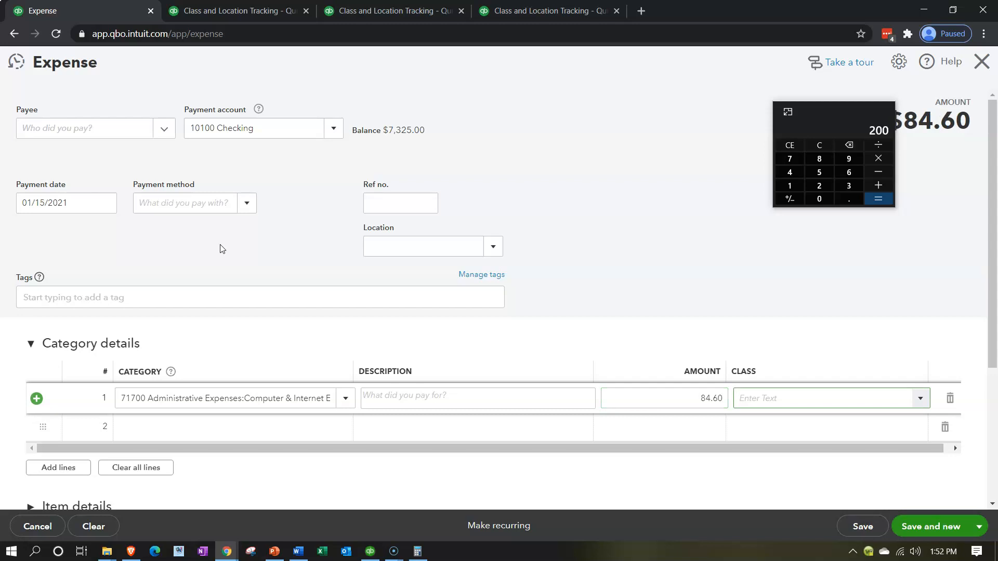
text(d)
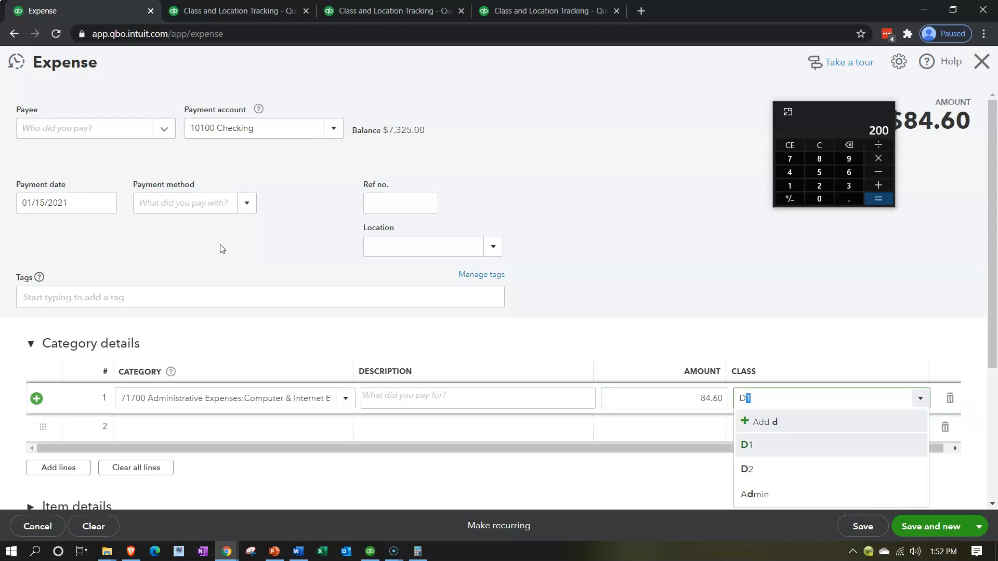
key(Tab)
Add a second line with category 71700 Computer & Internet Expenses, amount 338 and class D2, and save and close the expense
text(71700)
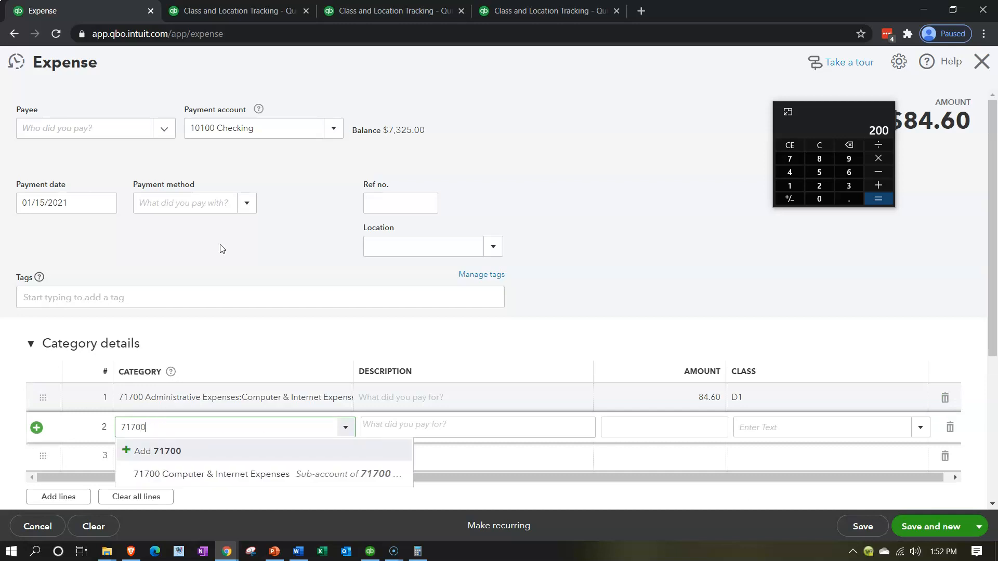
key(Tab)
key(Tab)
key(Tab)
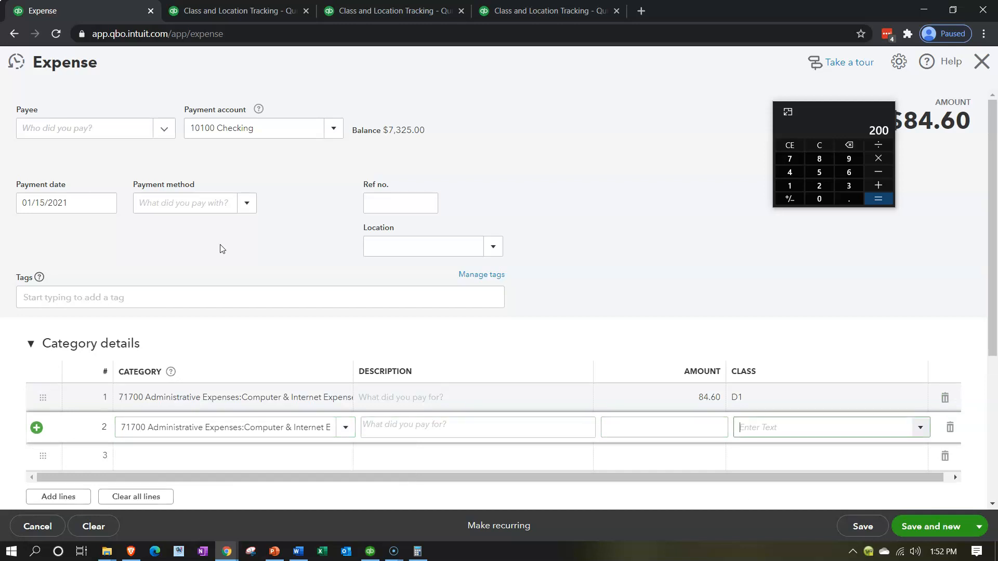
click(688, 428)
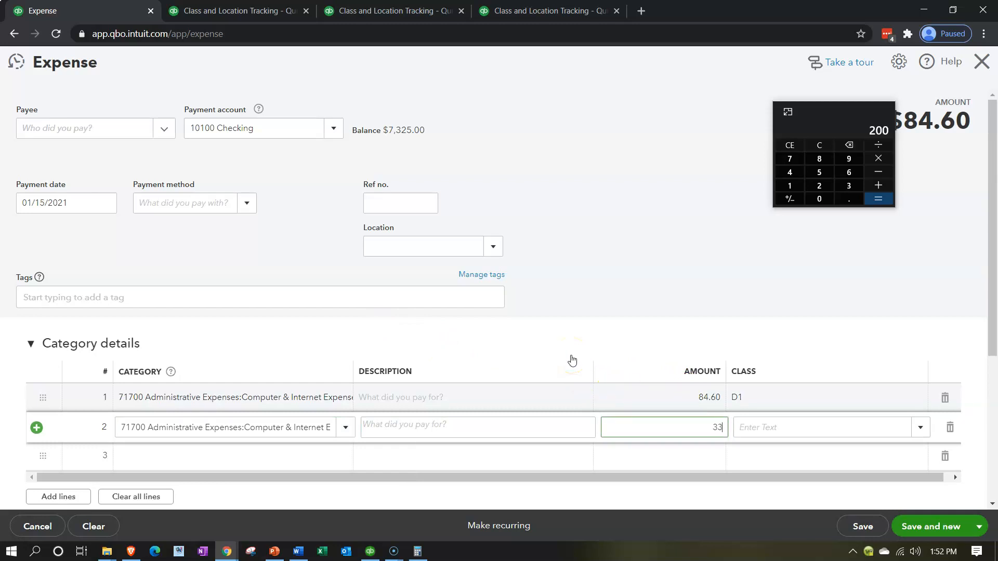
key(Tab)
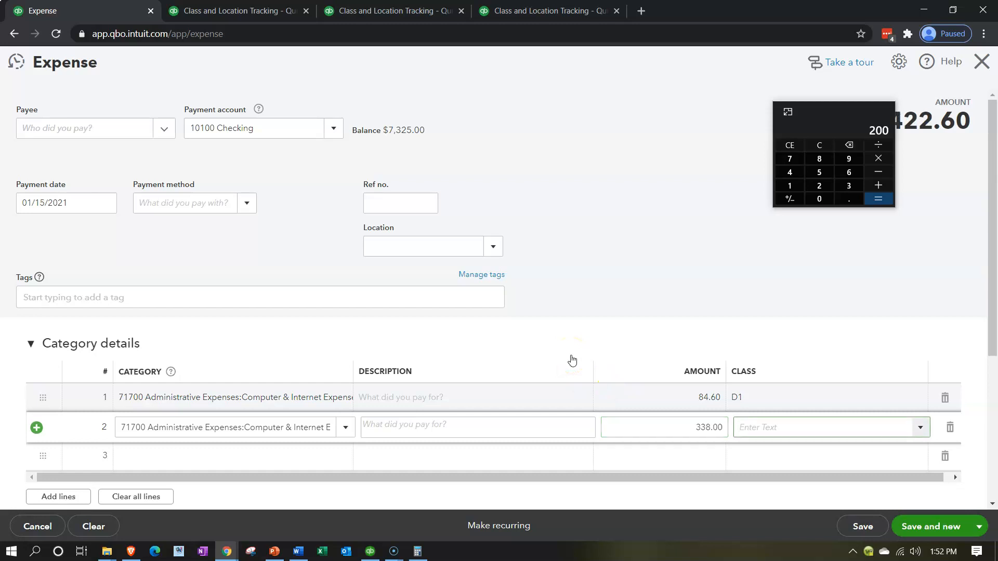
text(D)
key(Down)
key(Down)
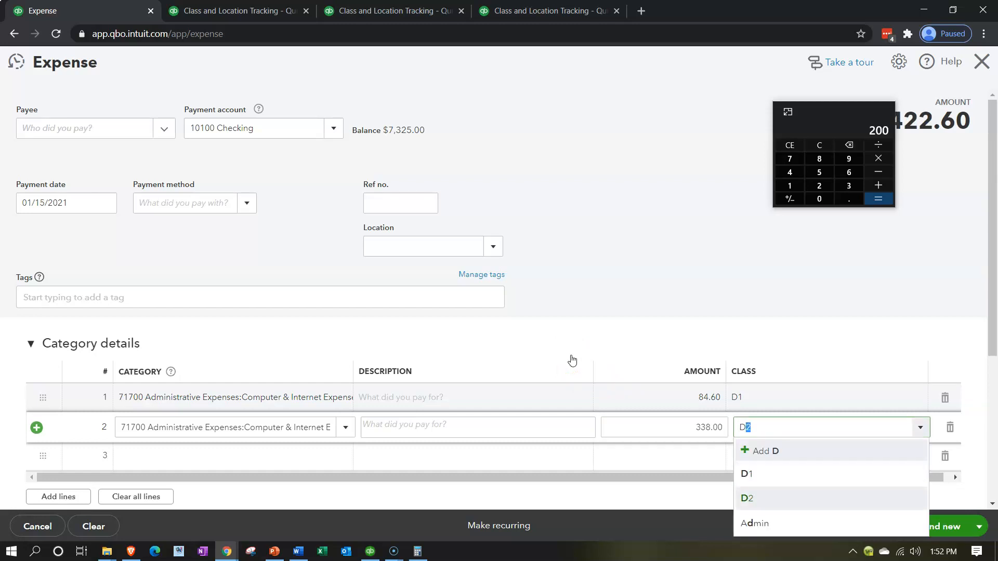
key(Tab)
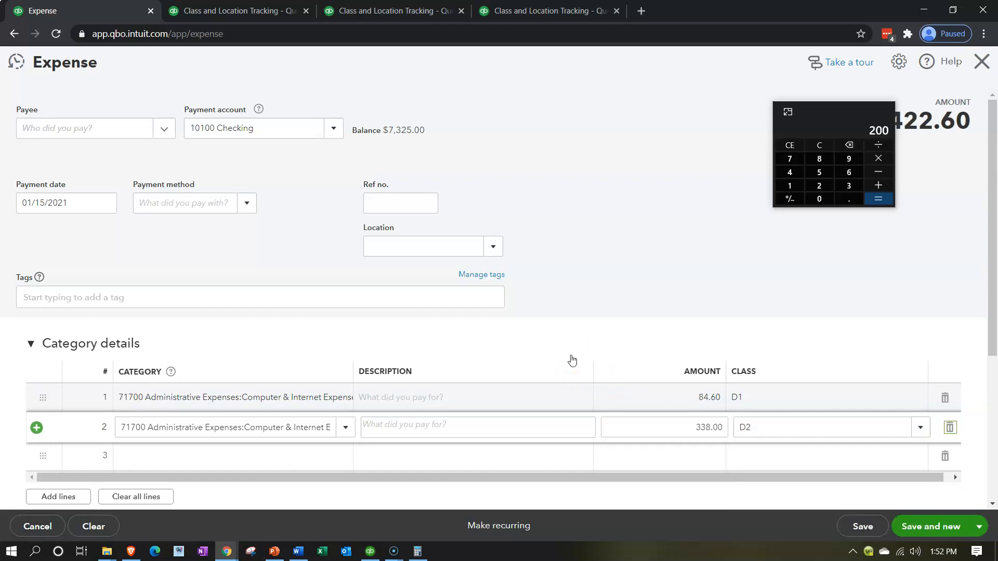
click(980, 527)
click(933, 504)
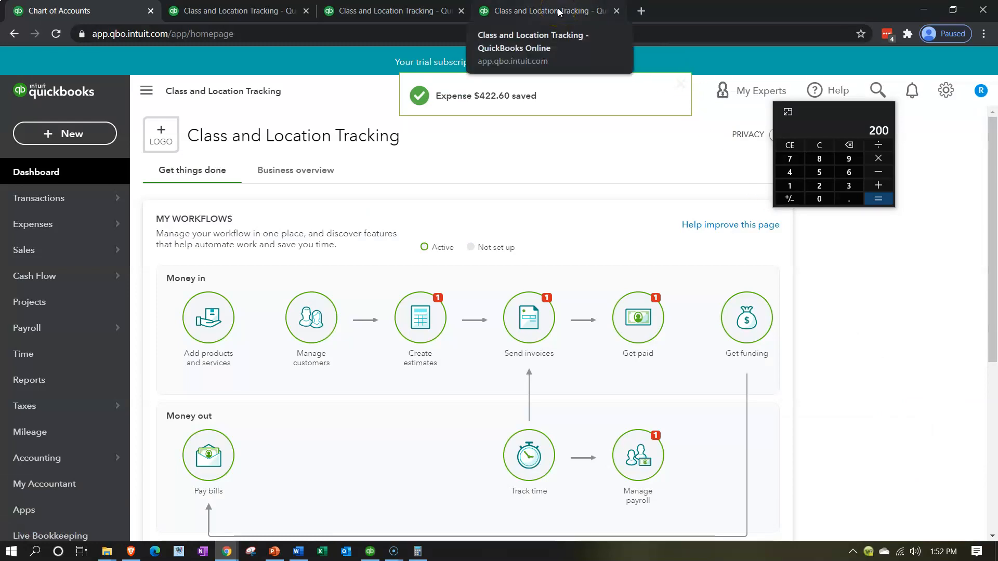
Rerun the Profit and Loss by Class report and review the expenses in the D1 and D2 columns
click(558, 11)
scroll(523, 178, up, 5)
click(593, 234)
scroll(244, 363, down, 6)
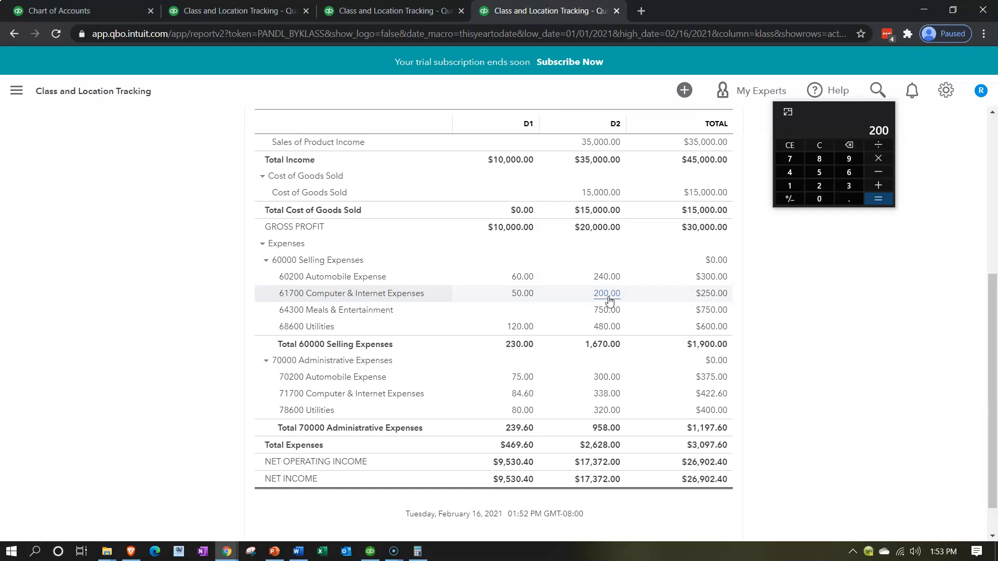
Return to the company dashboard and create another new expense
click(254, 10)
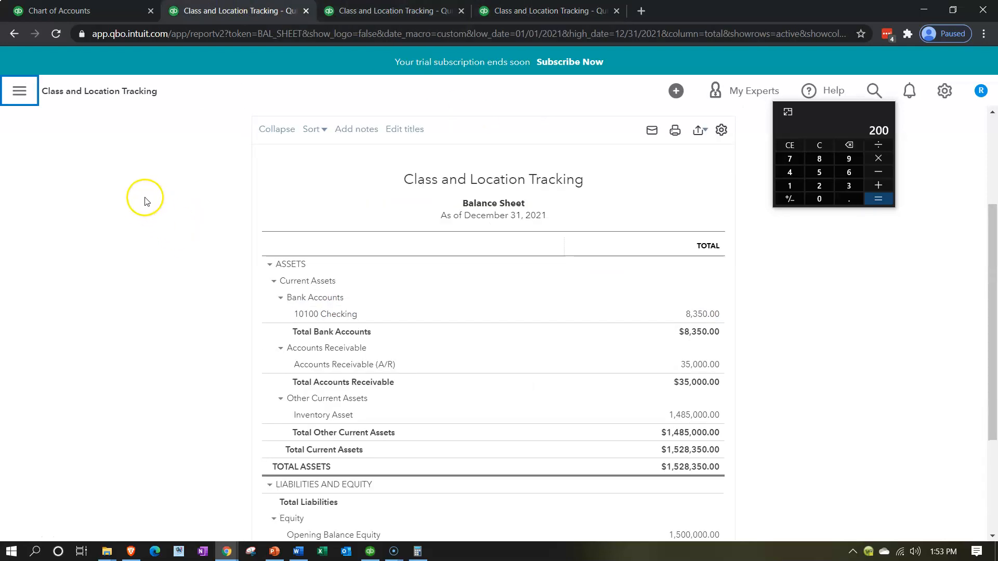
click(86, 11)
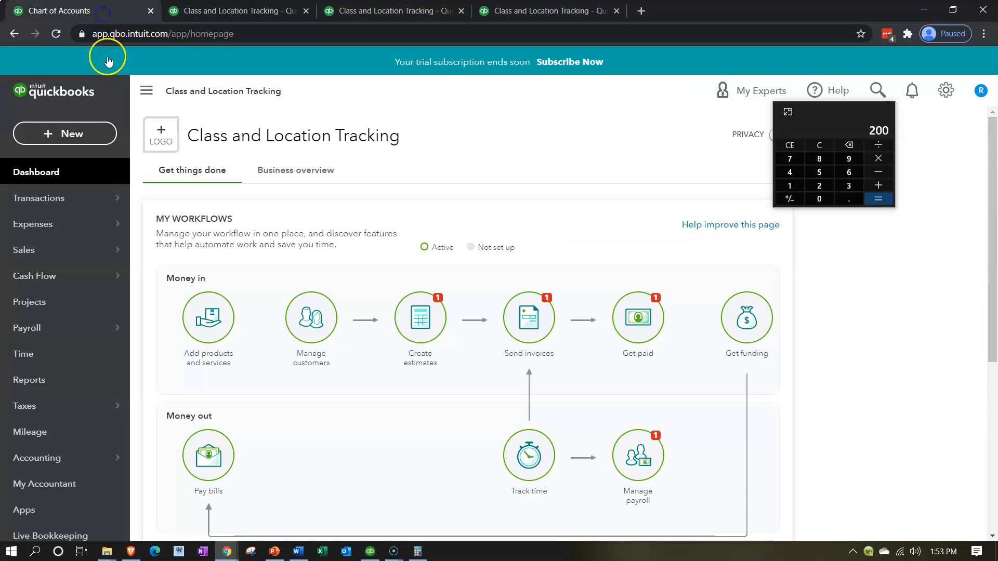
click(87, 132)
click(208, 211)
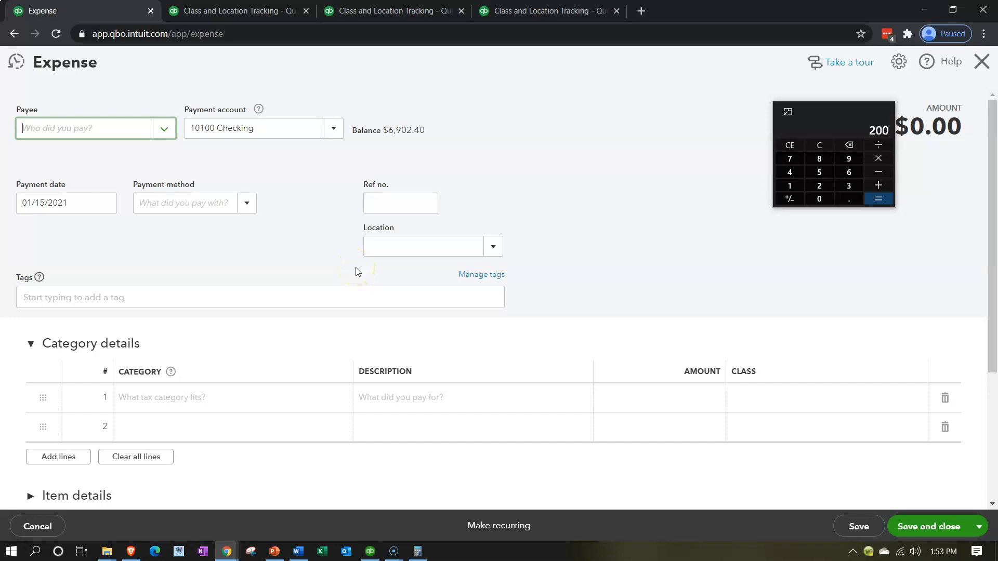
Enter 74900 as the category of the first expense line and choose to add it as a new account
click(193, 398)
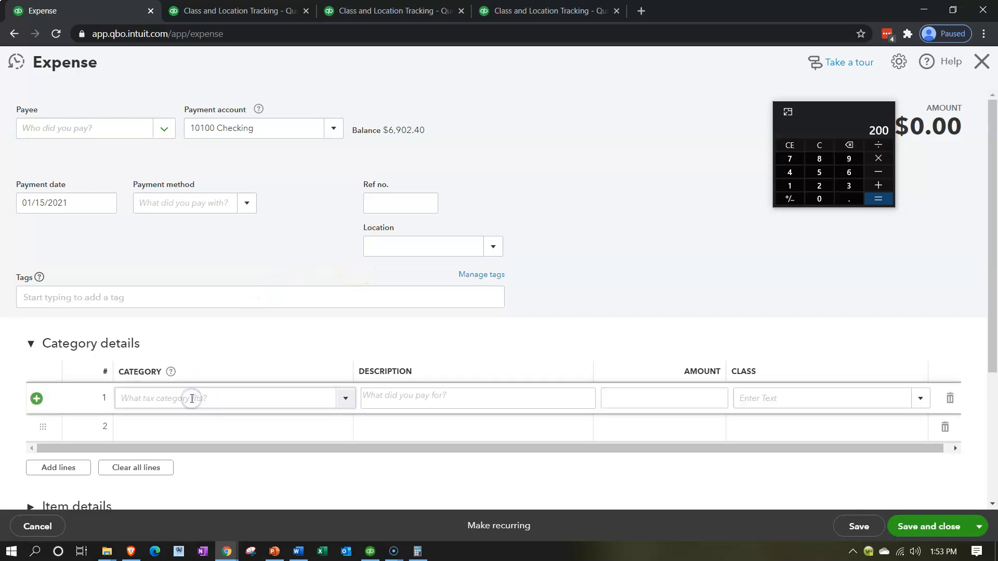
text(7)
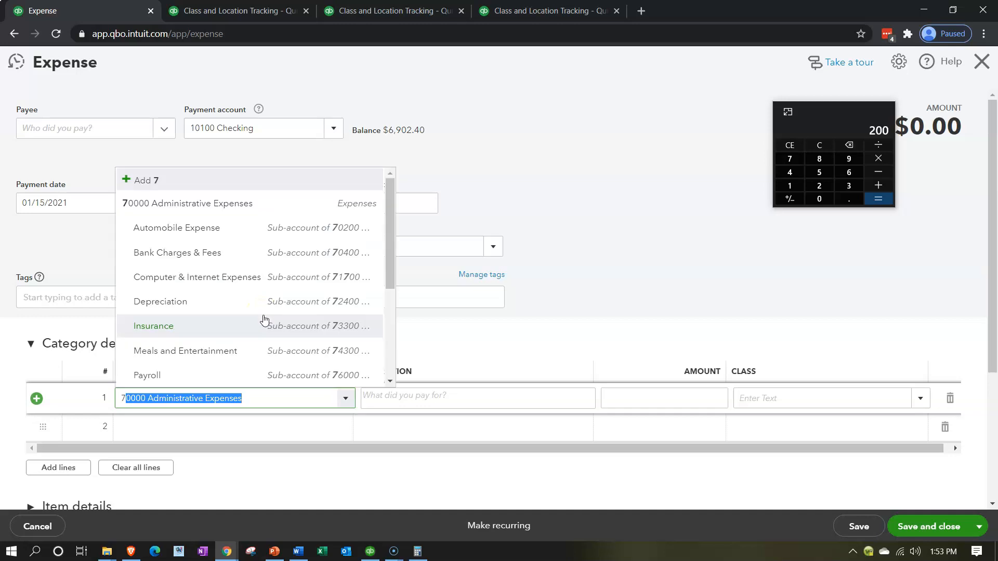
text(1)
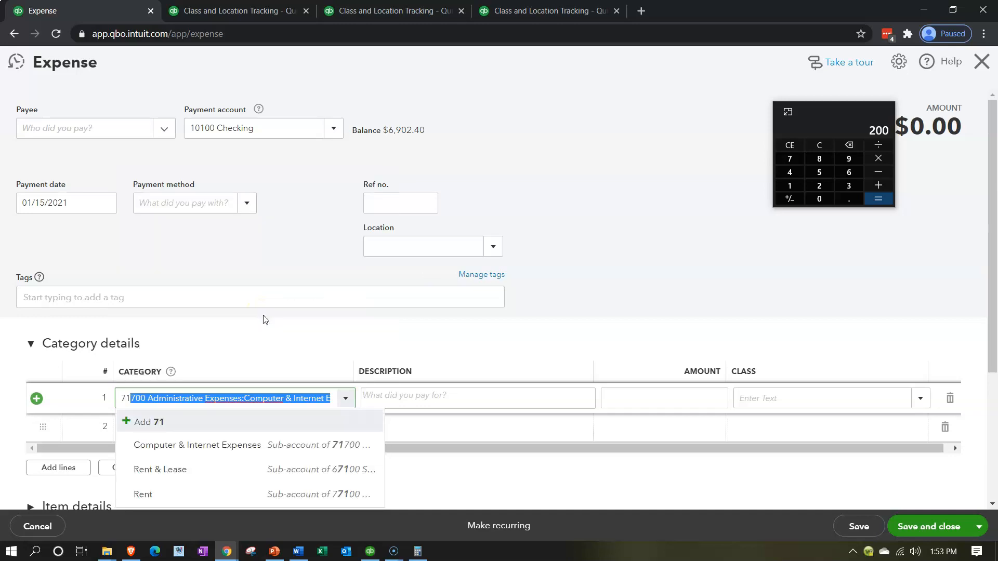
key(BackSpace)
key(BackSpace)
key(BackSpace)
text(7)
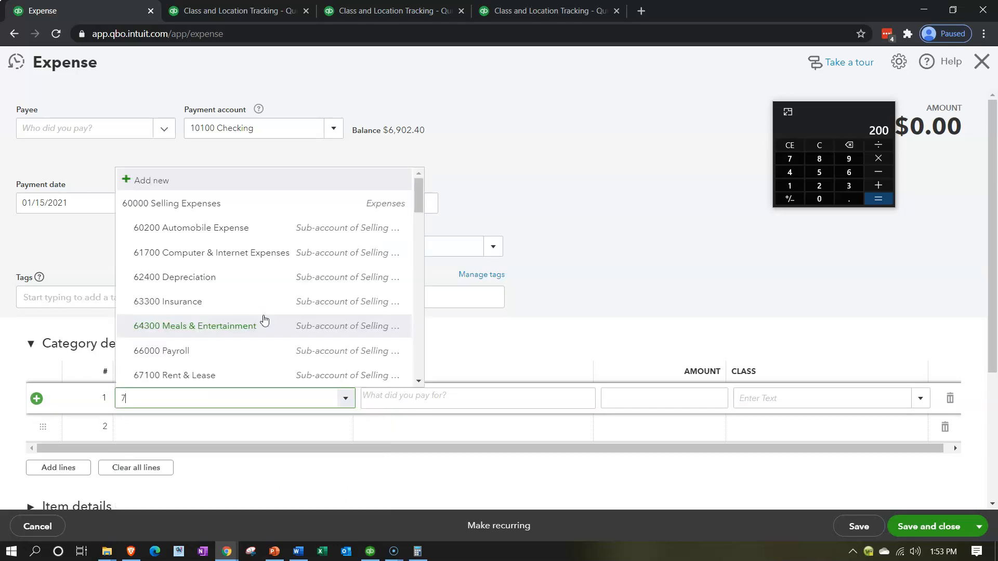
text(4900)
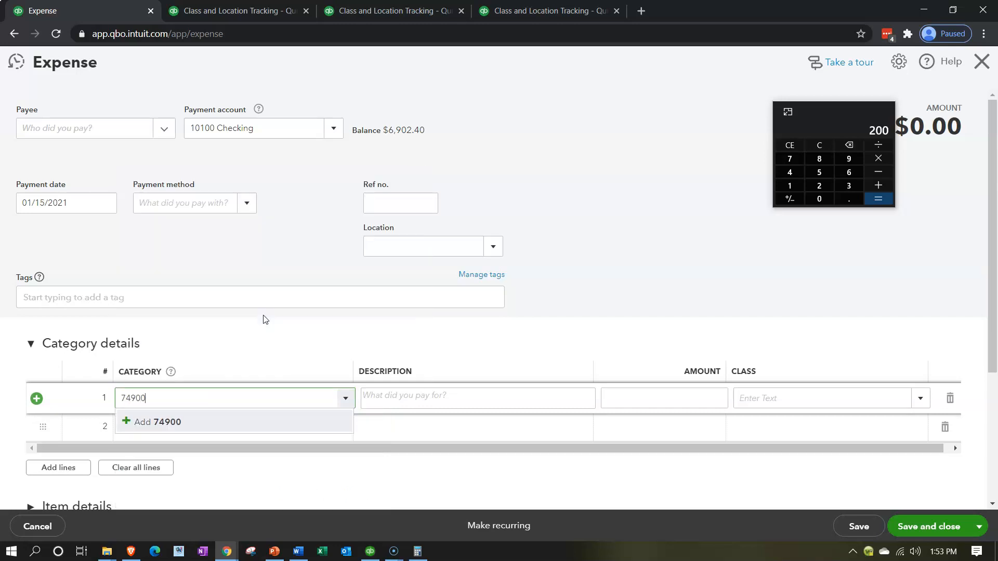
key(Return)
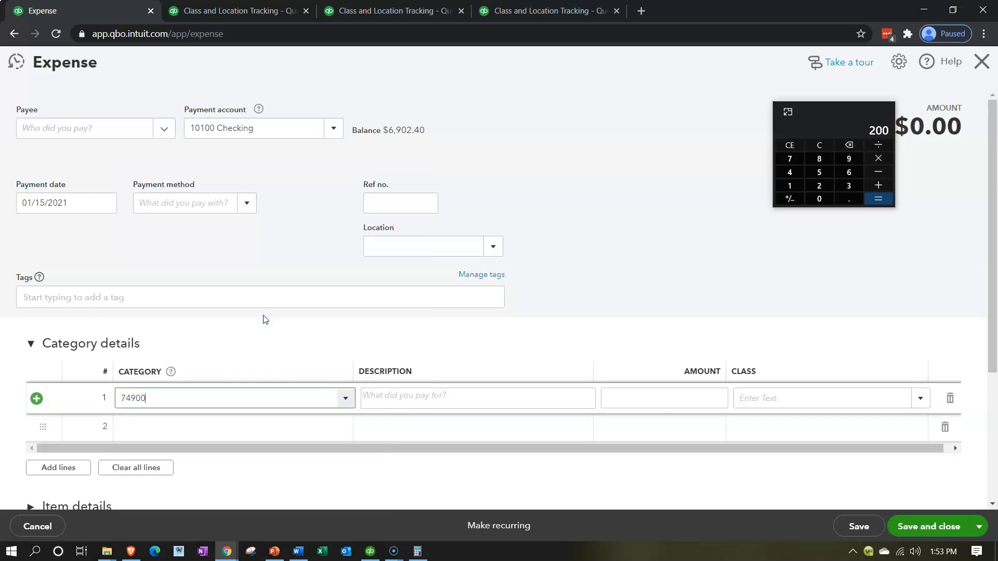
Keep Expenses as the new account's type and set its detail type to Other Business Expenses
click(387, 151)
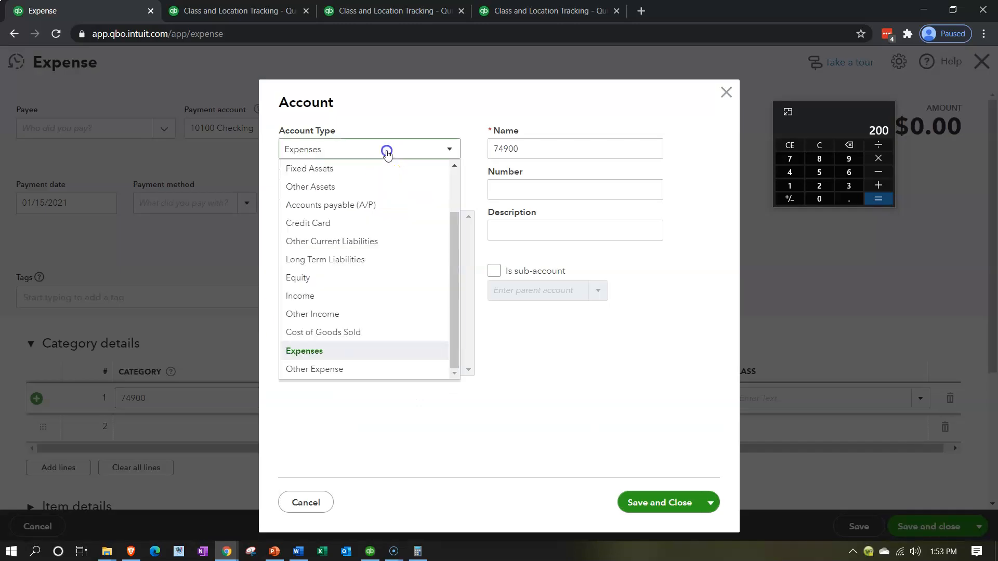
click(386, 152)
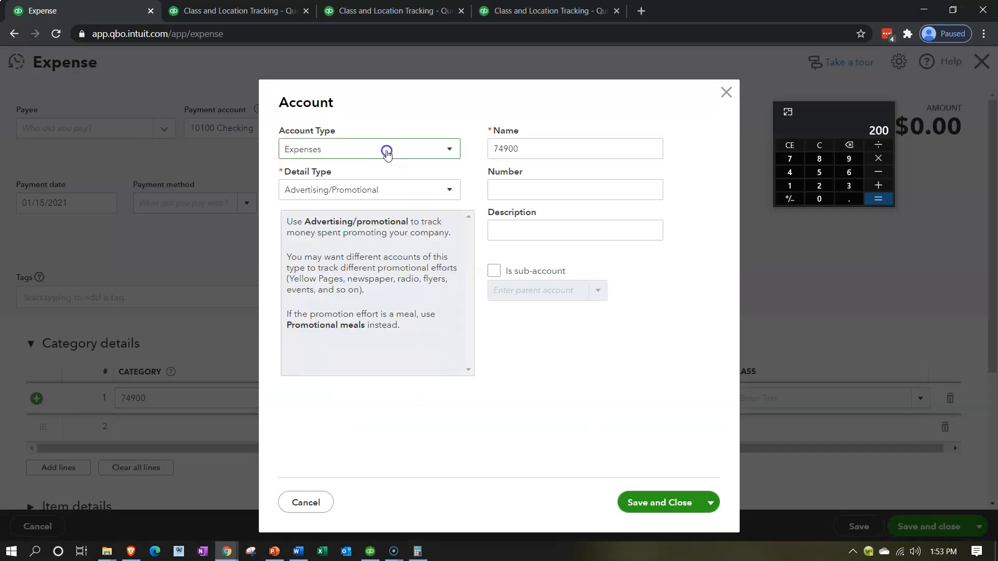
click(390, 190)
scroll(366, 331, down, 3)
scroll(367, 331, down, 2)
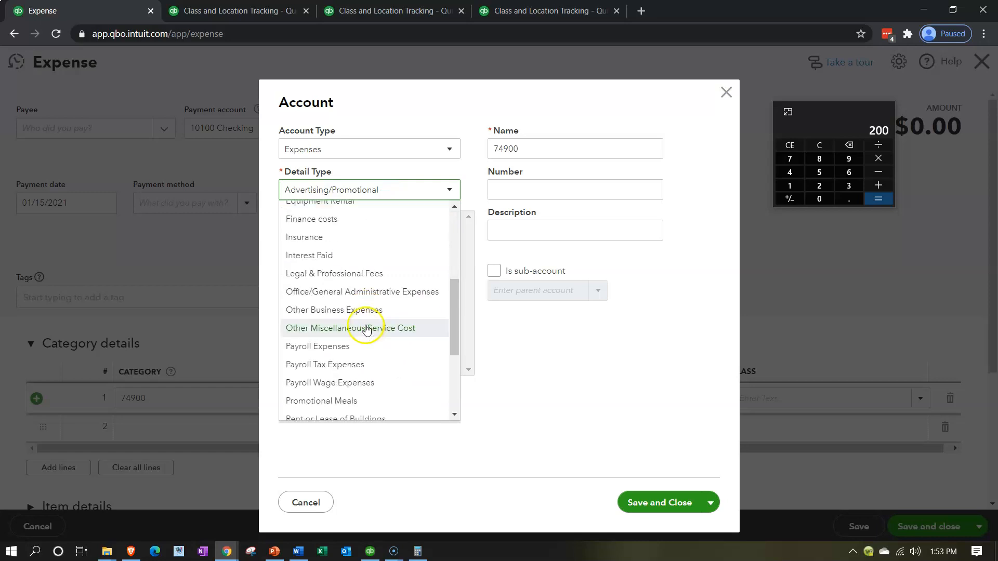
click(348, 311)
Name the new expense account Supplies and set its number to 74900
double_click(553, 150)
text(Supplies)
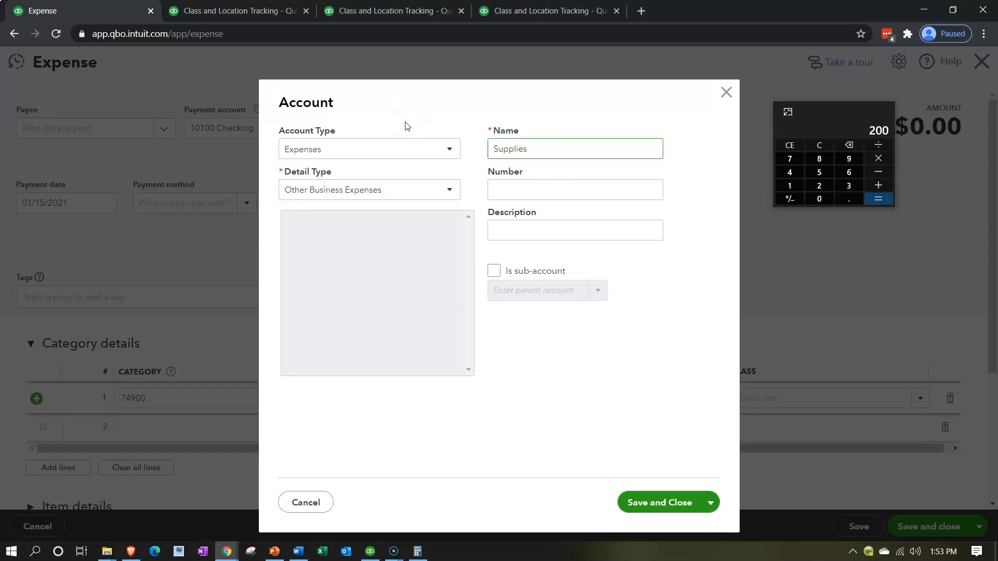
key(Tab)
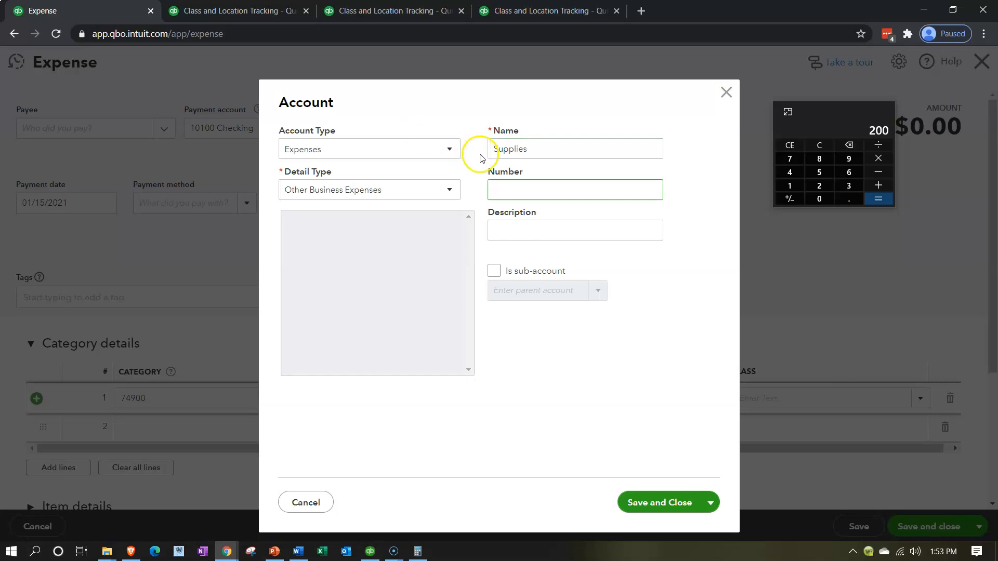
text(74900)
key(Tab)
Make the new account a sub-account of 70000 Administrative Expenses and save it
click(494, 271)
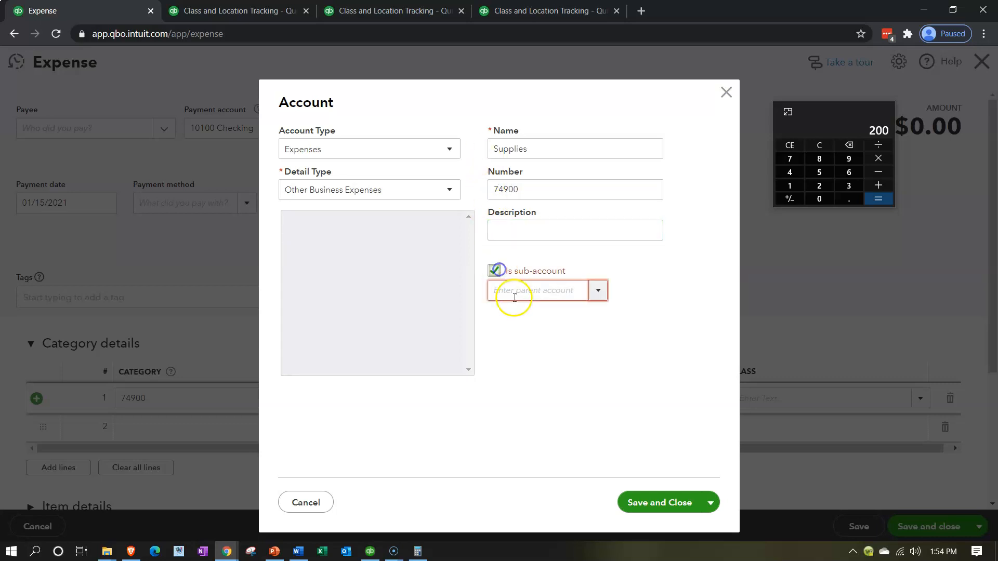
click(515, 300)
text(70000 Administrative E)
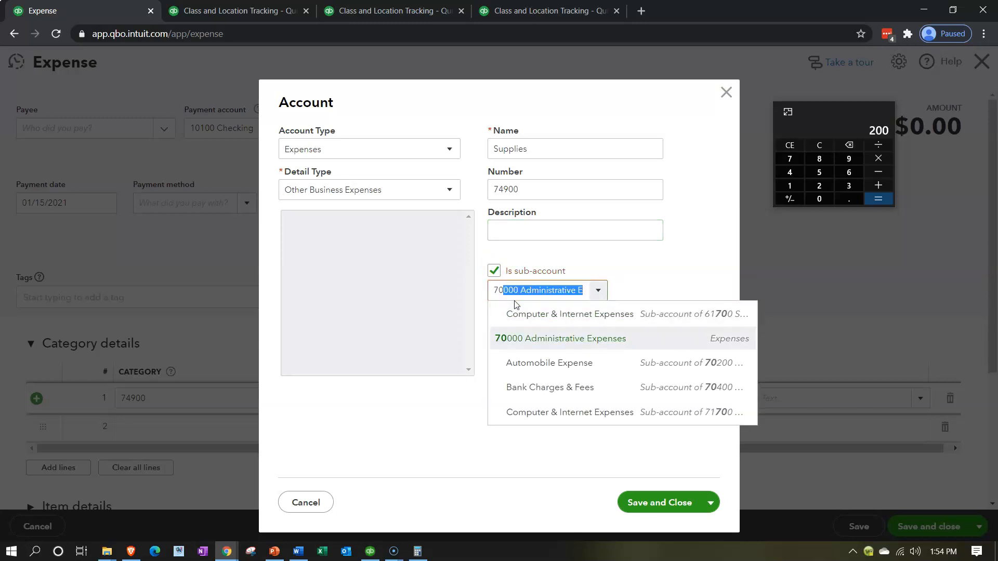
key(Tab)
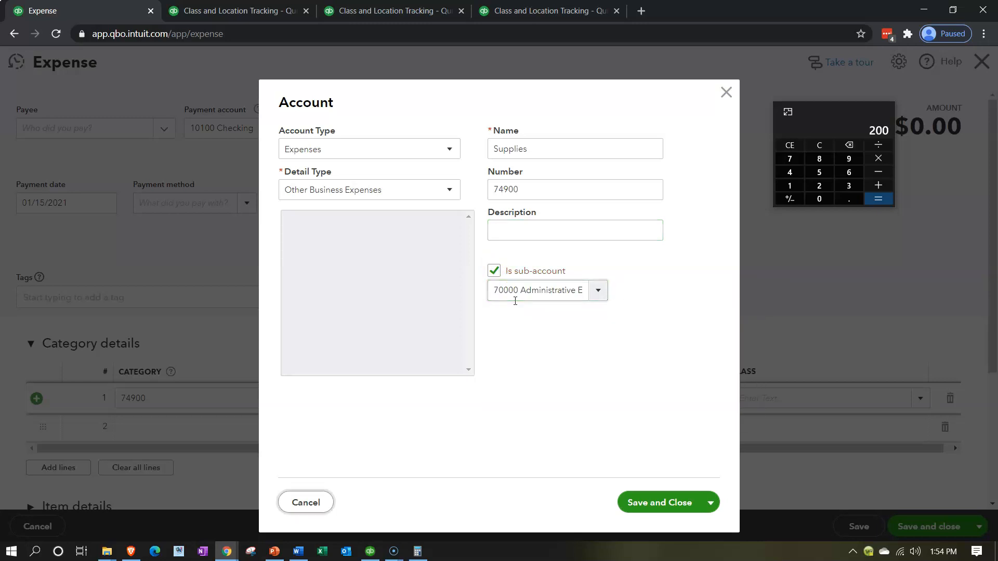
click(657, 493)
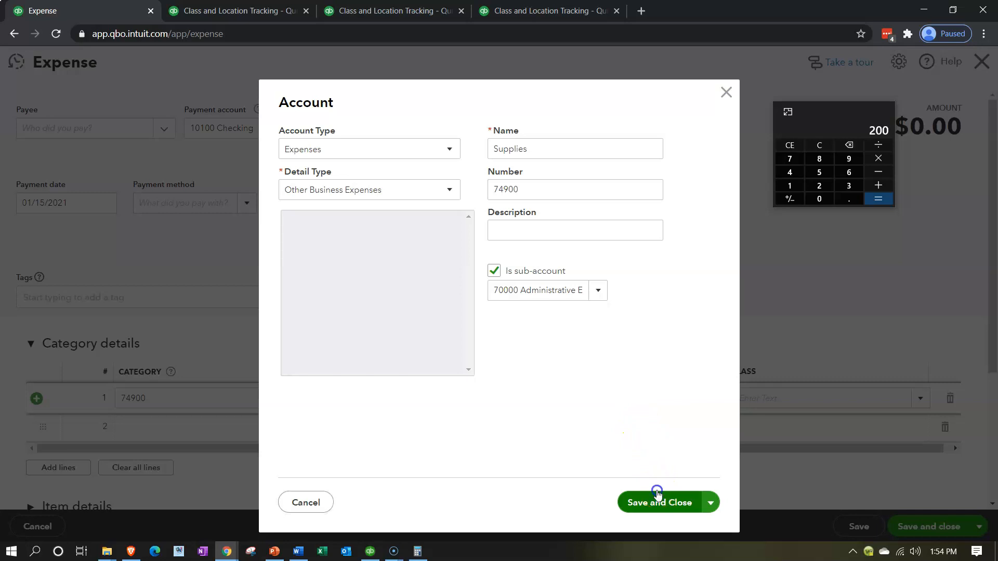
Set the Supplies expense line's amount to 3000 and leave its class blank
click(700, 396)
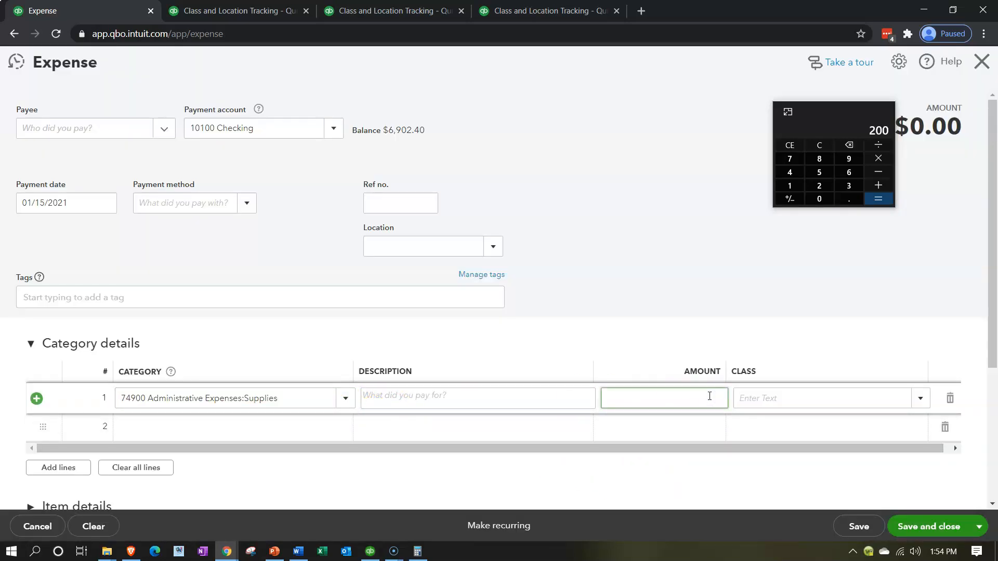
text(3000)
key(Tab)
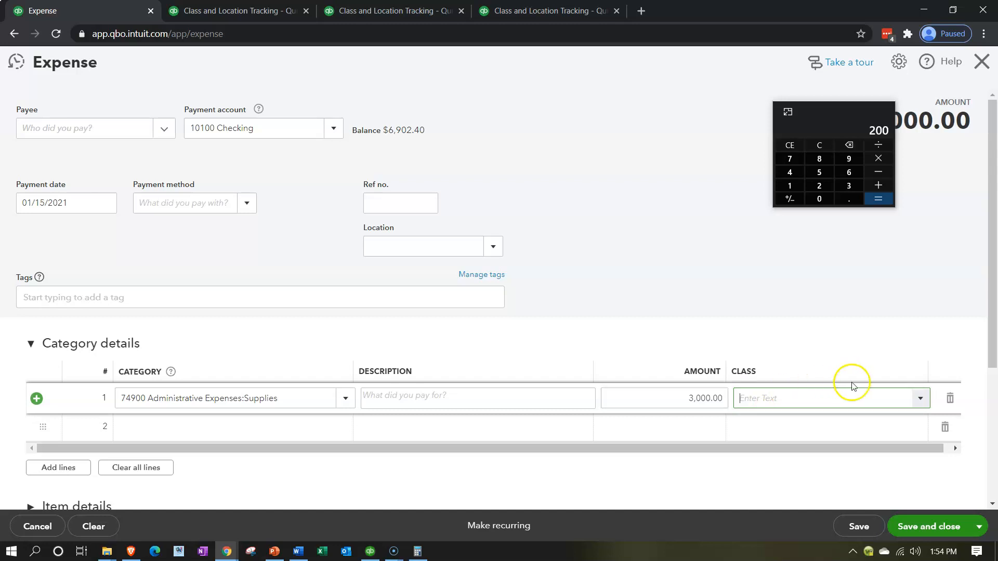
click(921, 400)
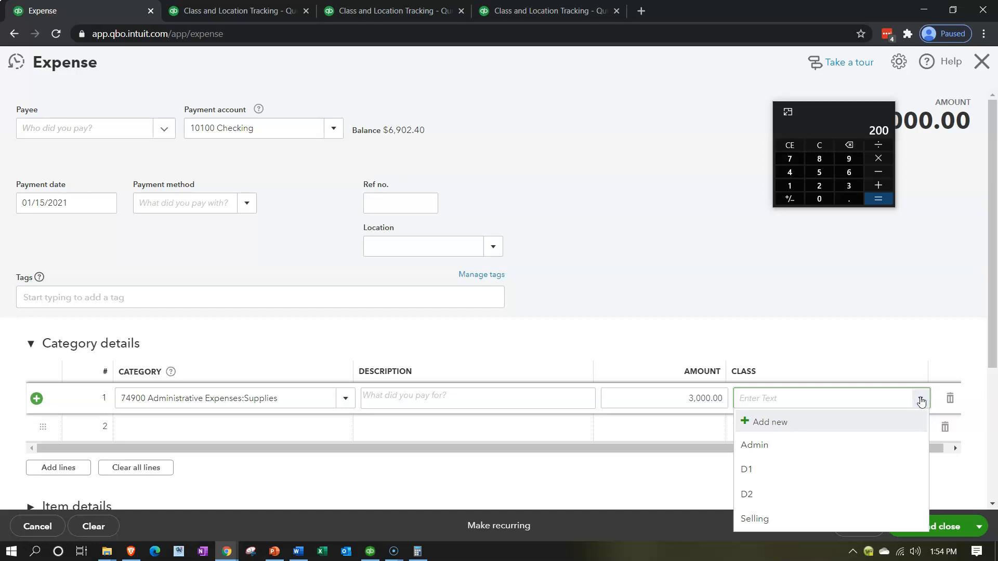
click(921, 400)
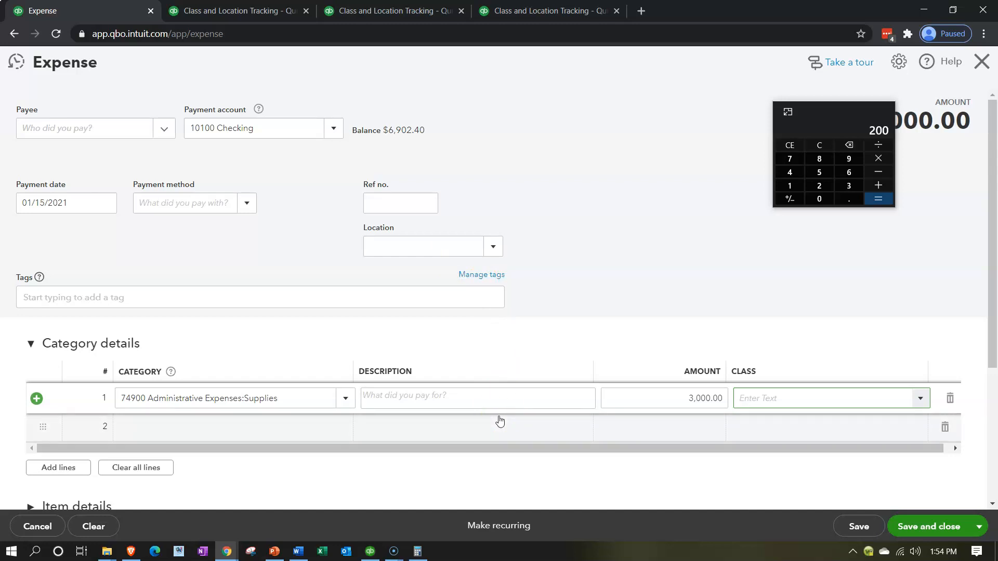
click(766, 404)
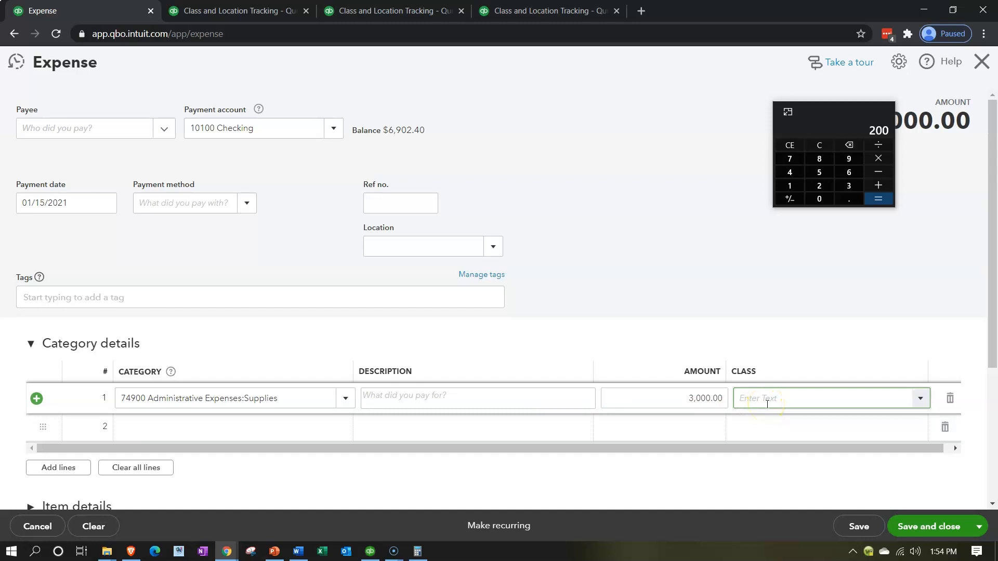
Save and close the expense, agreeing to keep it without a class
click(403, 250)
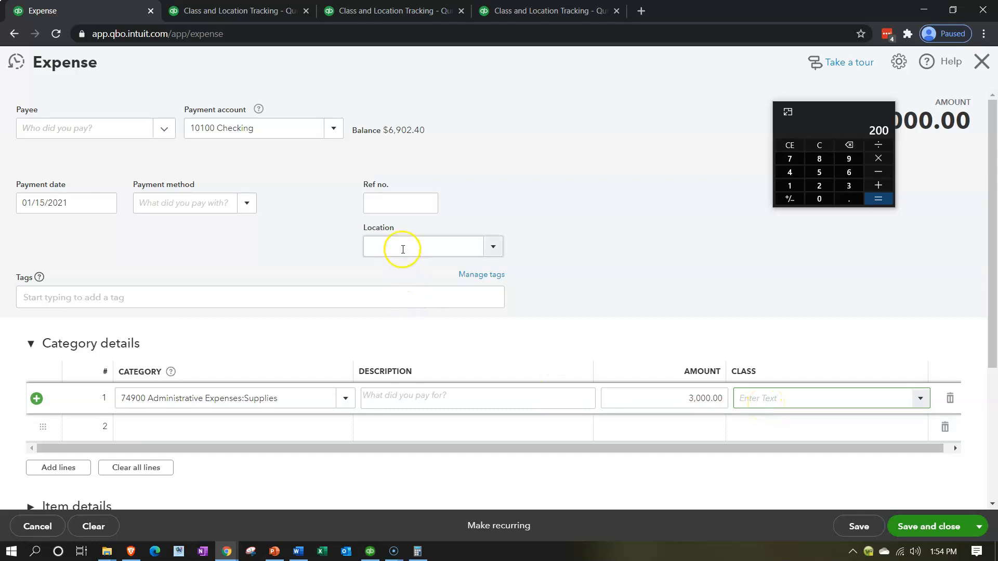
click(915, 526)
click(608, 329)
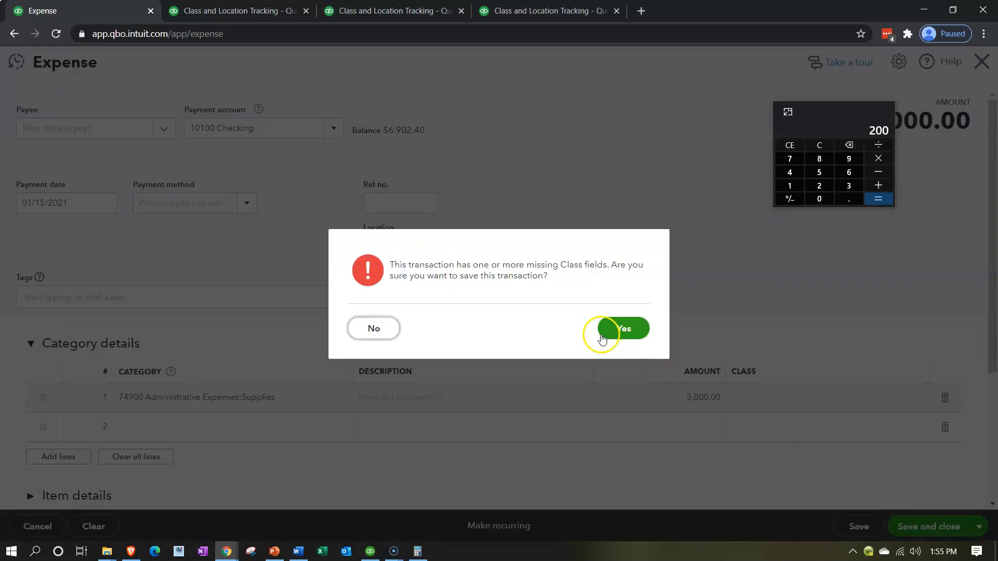
click(608, 328)
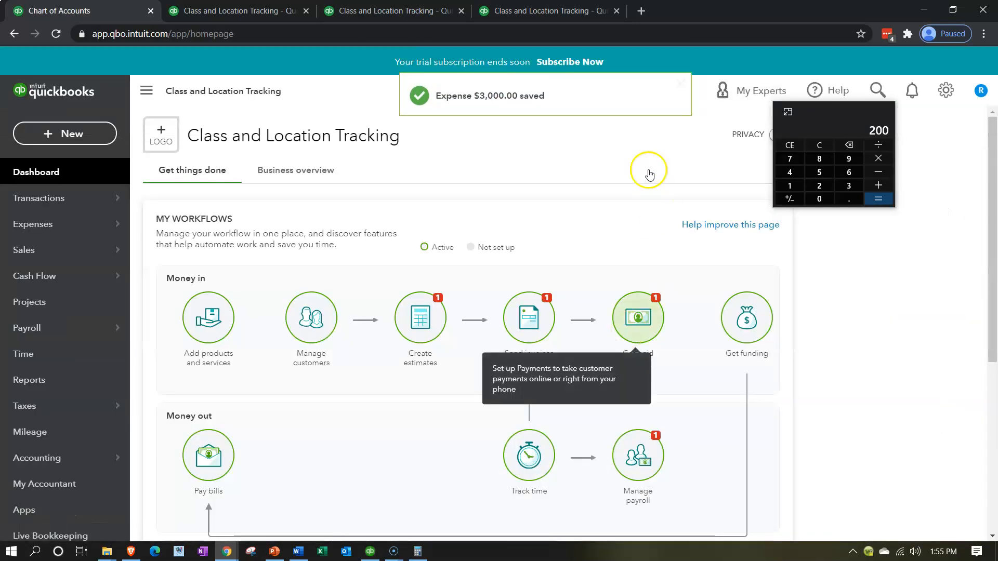
Rerun the Profit and Loss by Class report and review where the Supplies expense falls by class
click(557, 10)
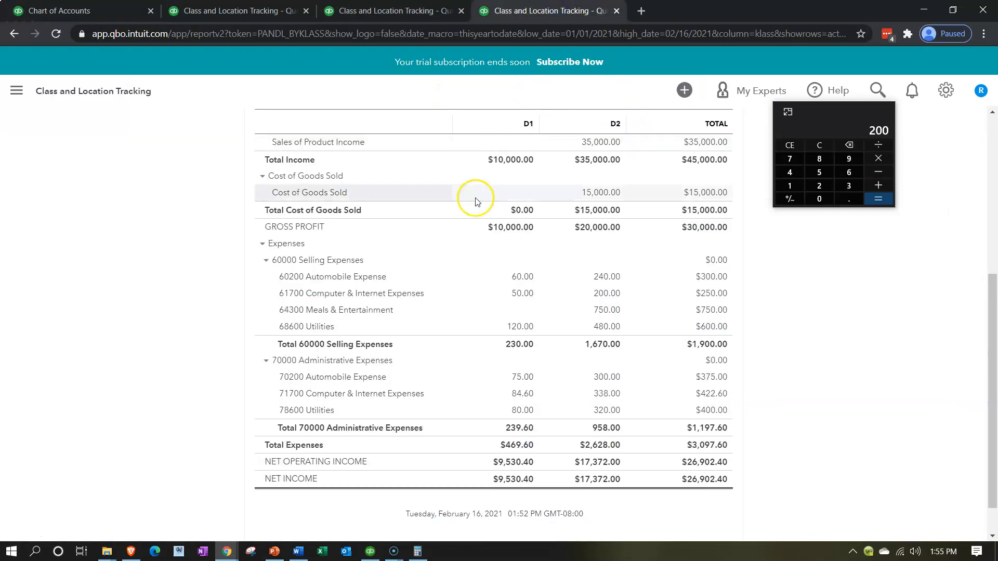
scroll(448, 297, up, 1)
scroll(448, 297, up, 4)
click(597, 134)
scroll(312, 302, down, 1)
scroll(235, 335, down, 3)
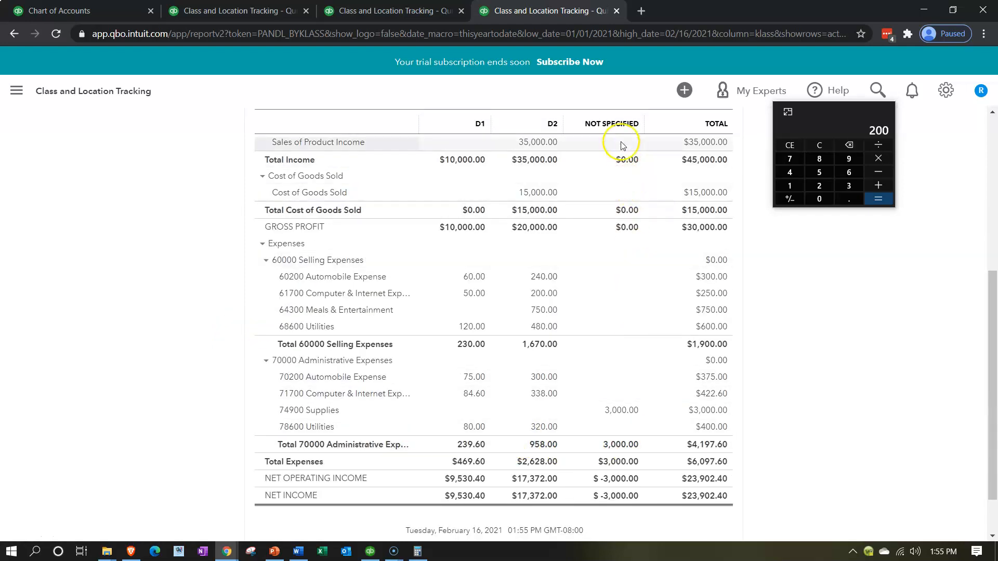
Open the transaction detail behind the unclassified 74900 Supplies amount and return to the Profit and Loss by Class report
click(627, 416)
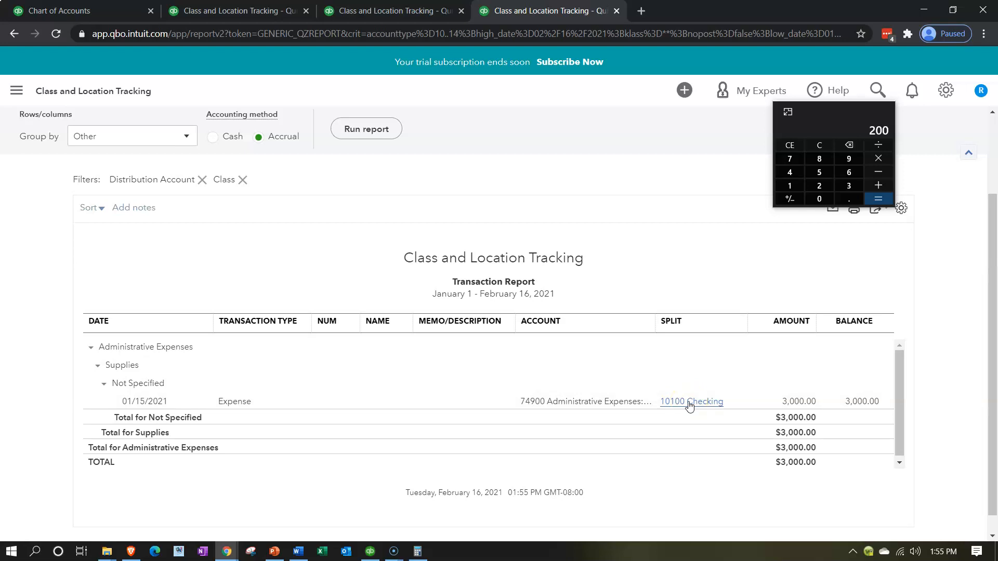
click(686, 457)
click(14, 34)
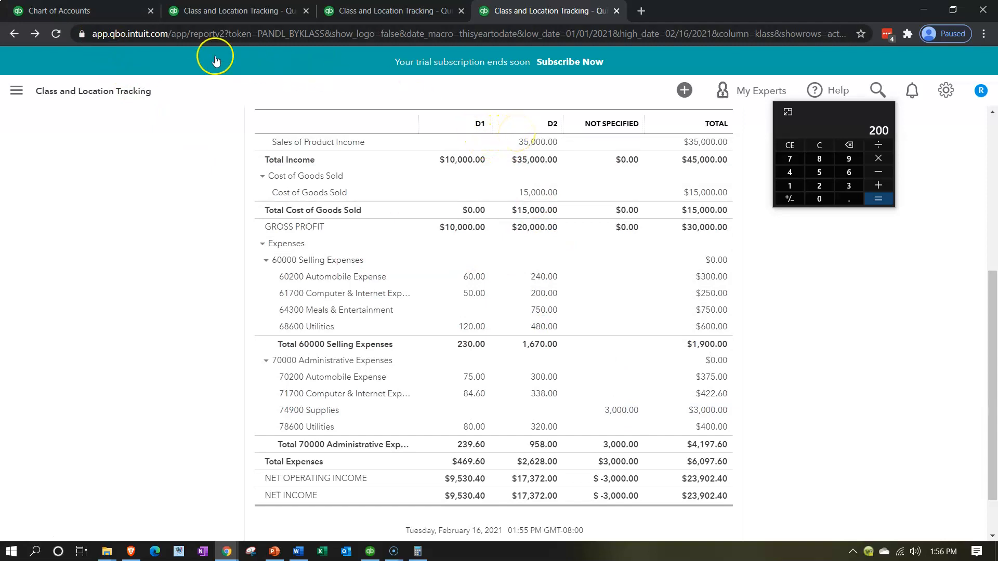
Start a new journal entry from the company dashboard and date it 01/31/2021
click(107, 11)
click(88, 133)
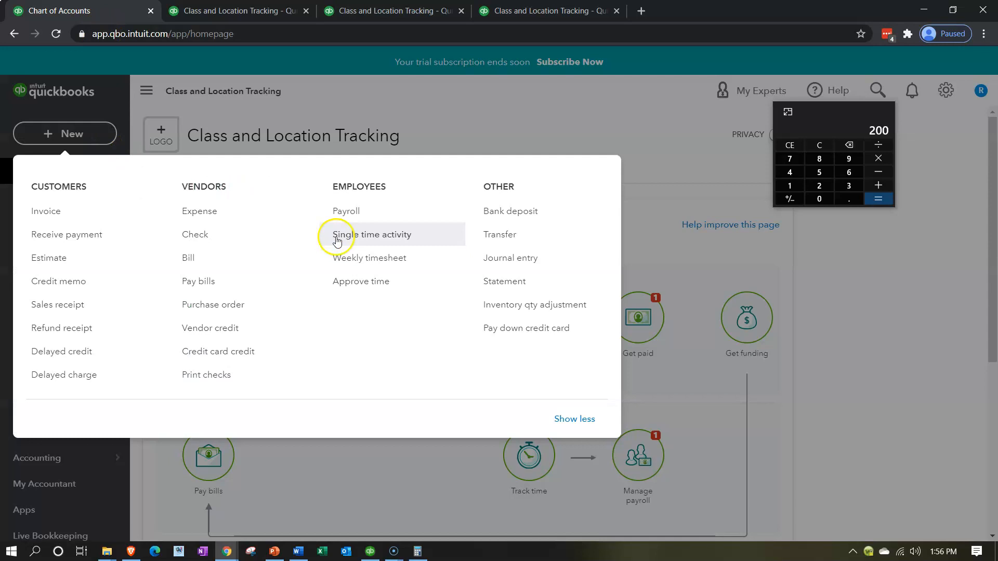
click(496, 260)
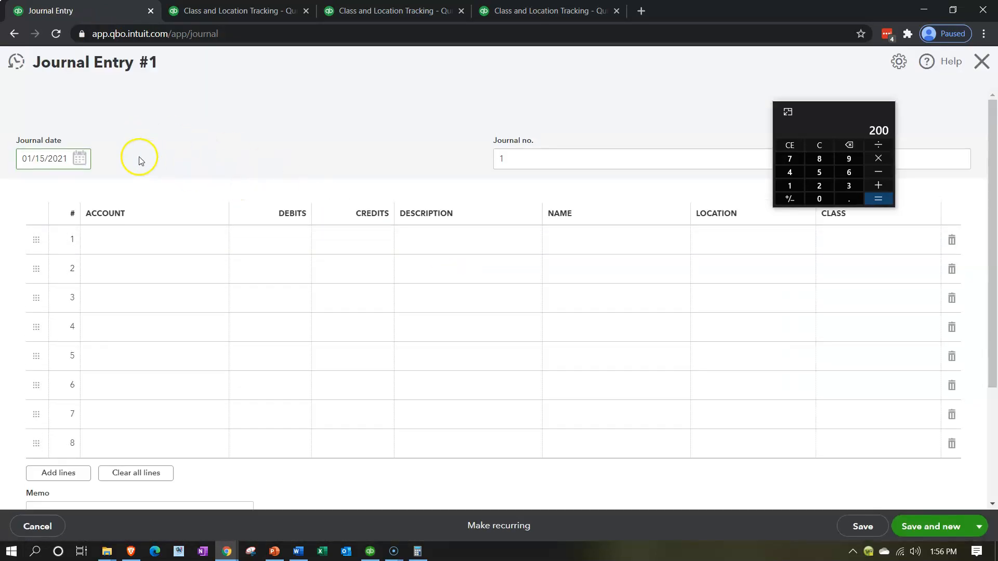
click(57, 158)
text(013121)
key(Tab)
key(Tab)
key(Tab)
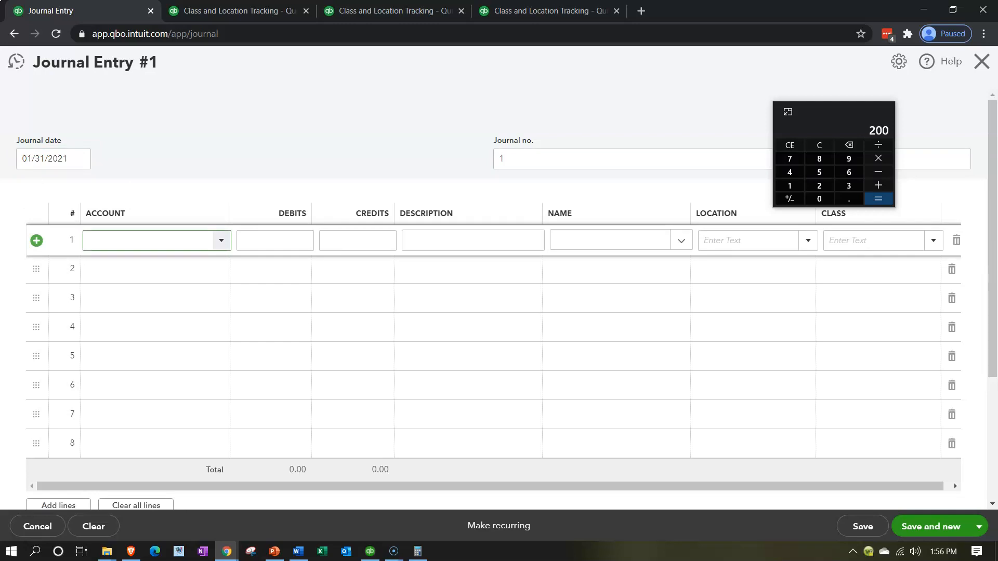
Fill the first journal line with account 74900 Administrative Expenses:Supplies and a 3000 credit, leaving location and class blank
text(74900 Administrative Expense)
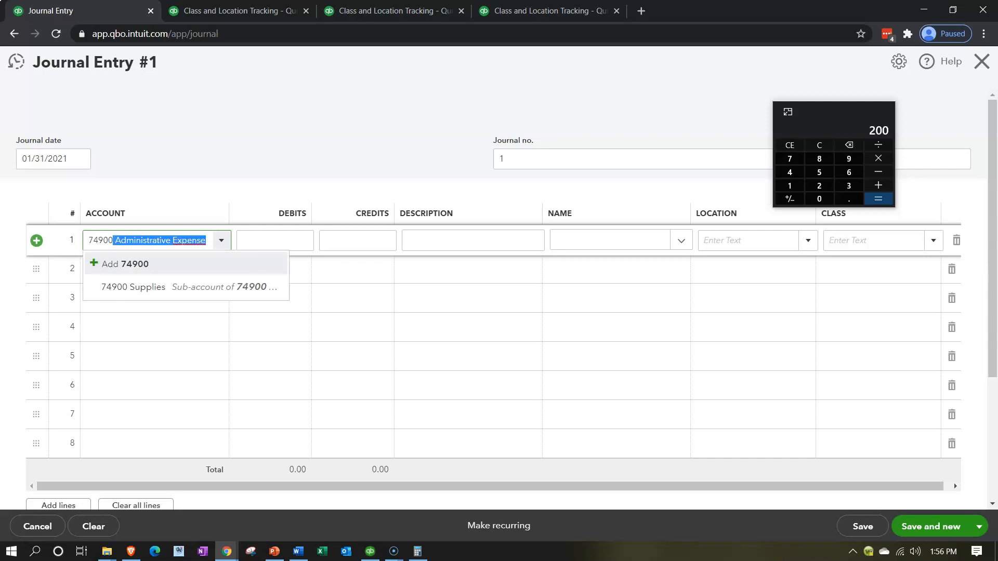
key(Tab)
key(Tab)
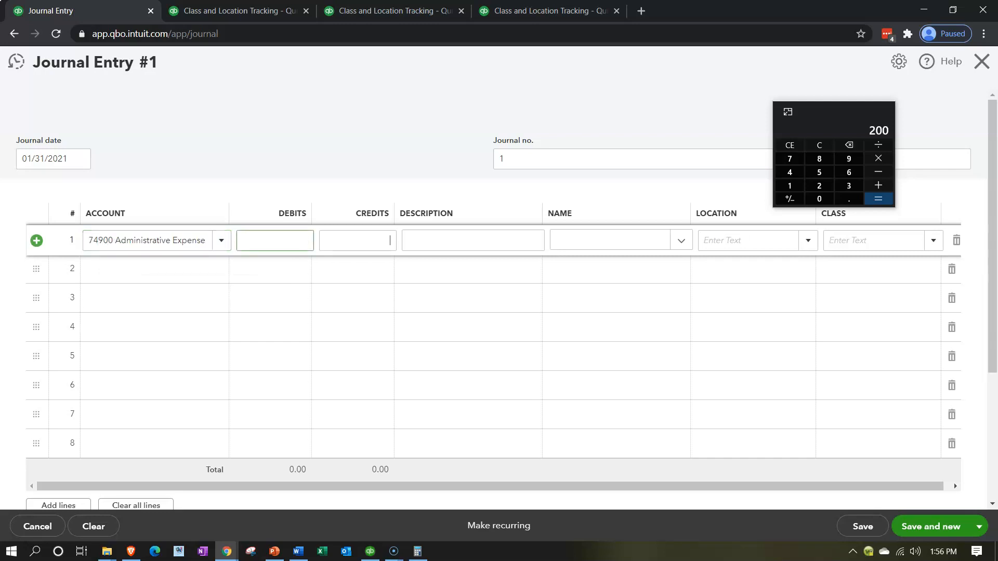
text(3000)
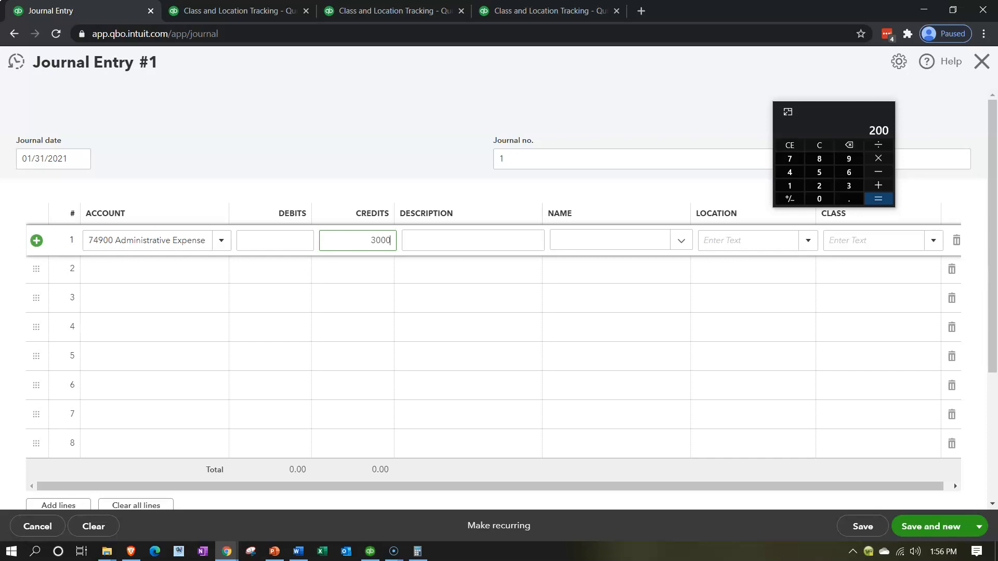
key(Tab)
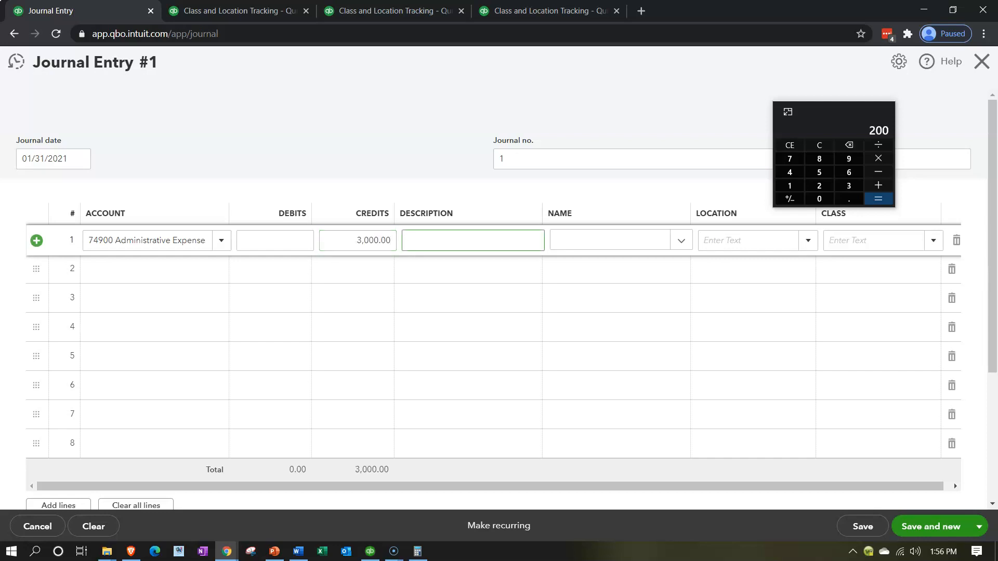
key(Tab)
key(Tab)
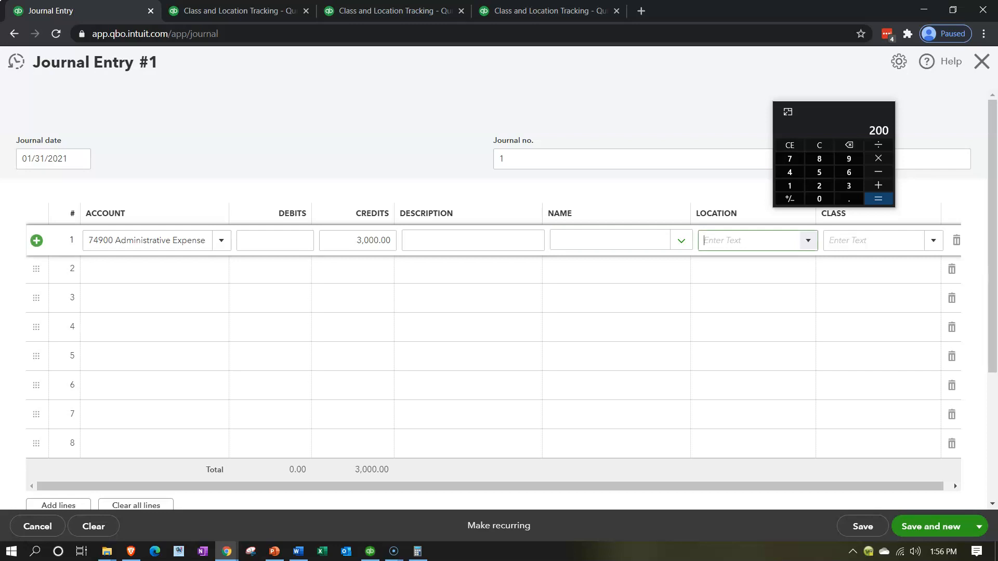
key(Tab)
key(Tab)
key(Tab)
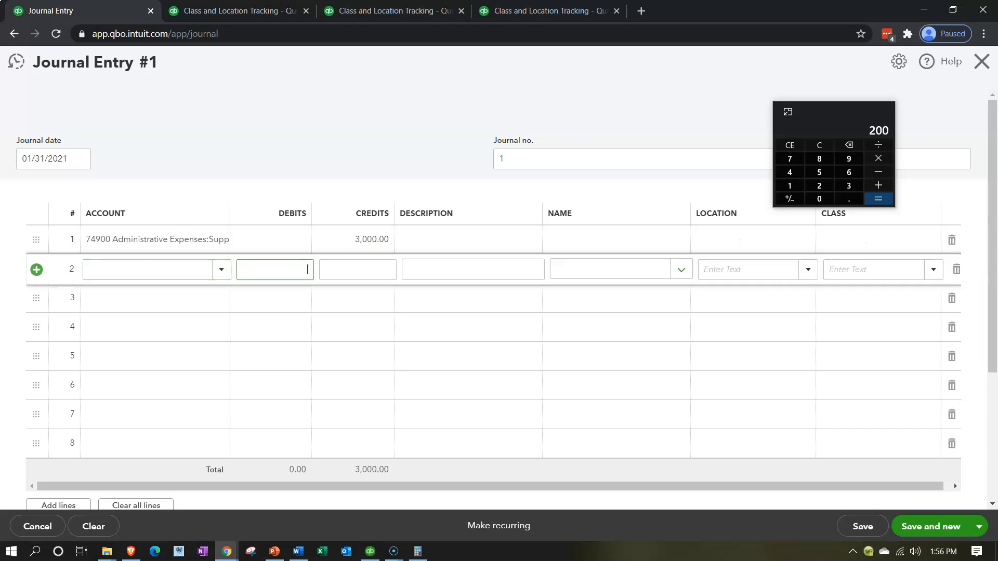
Set the second journal line's account to 74900 Administrative Expenses:Supplies
click(138, 269)
text(74900 Administrative Expense)
key(Tab)
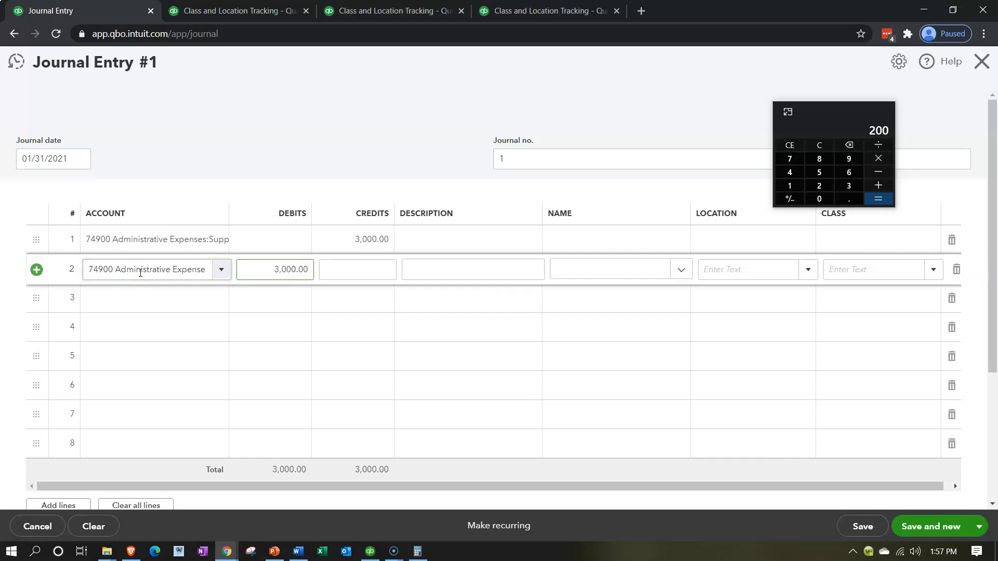
drag(261, 268, 429, 272)
text(3000)
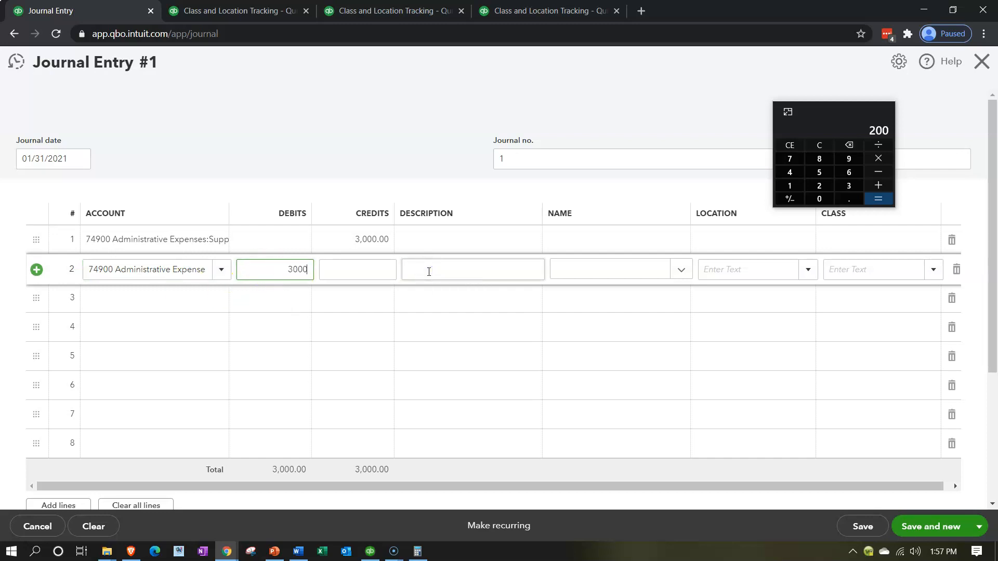
text(*.2)
key(BackSpace)
key(BackSpace)
key(BackSpace)
key(BackSpace)
key(BackSpace)
key(BackSpace)
key(BackSpace)
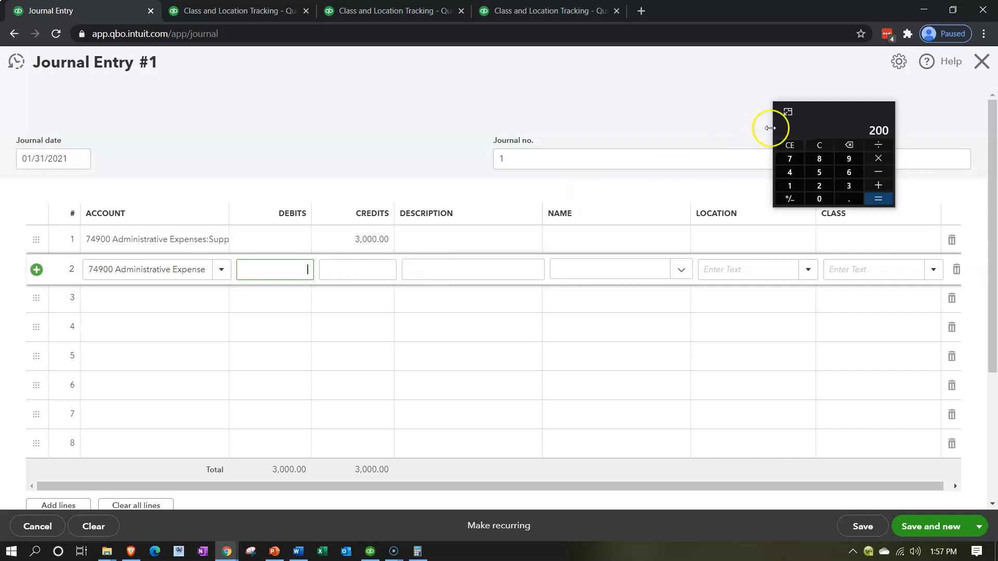
Switch to the calculator and multiply 3000 by .2 to get the 20% share for D1
click(824, 145)
text(3000*.2)
key(Return)
Set the second journal line's debit to 600 and its class to D1
click(372, 251)
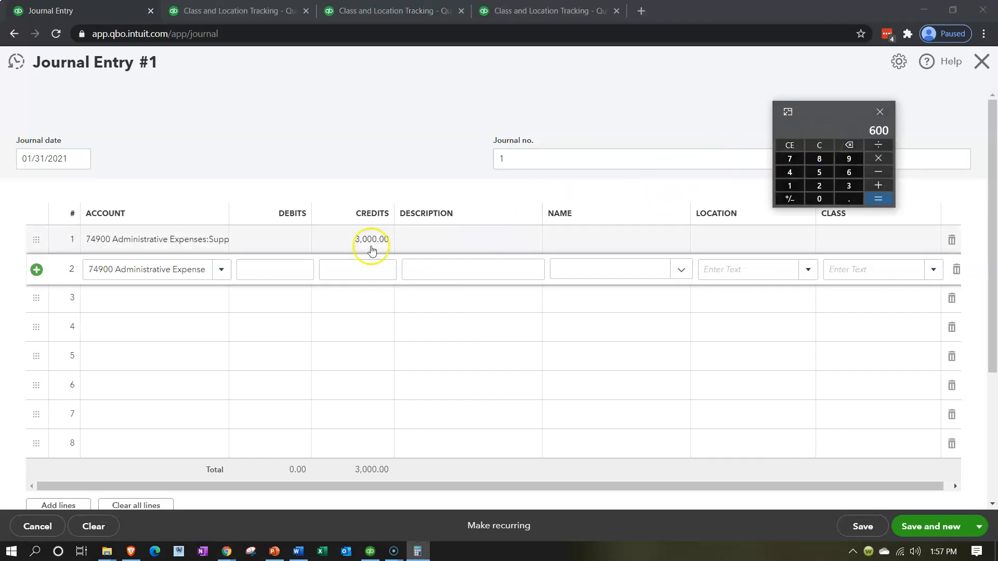
click(303, 266)
text(600)
key(Tab)
key(Tab)
key(Tab)
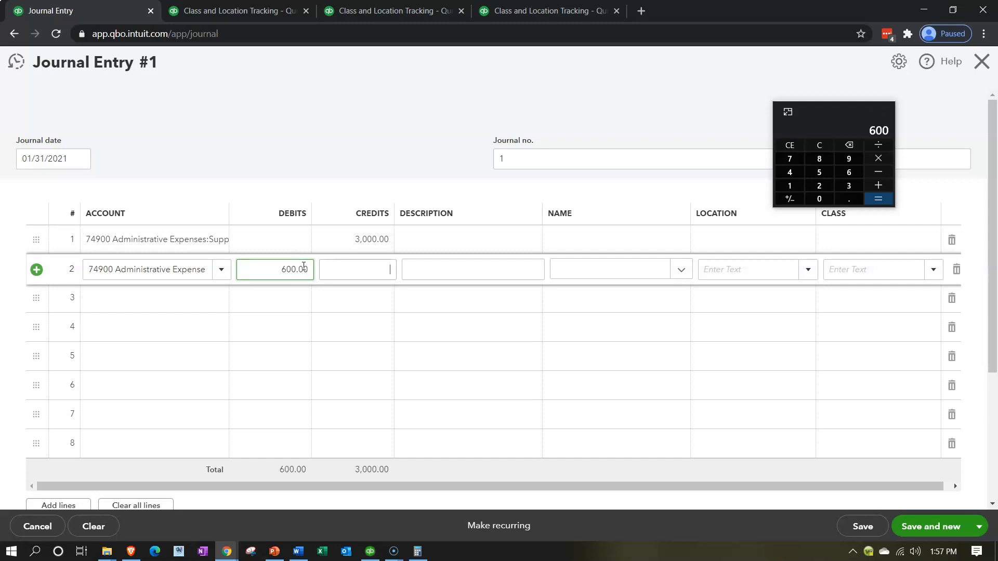
key(Tab)
key(Tab)
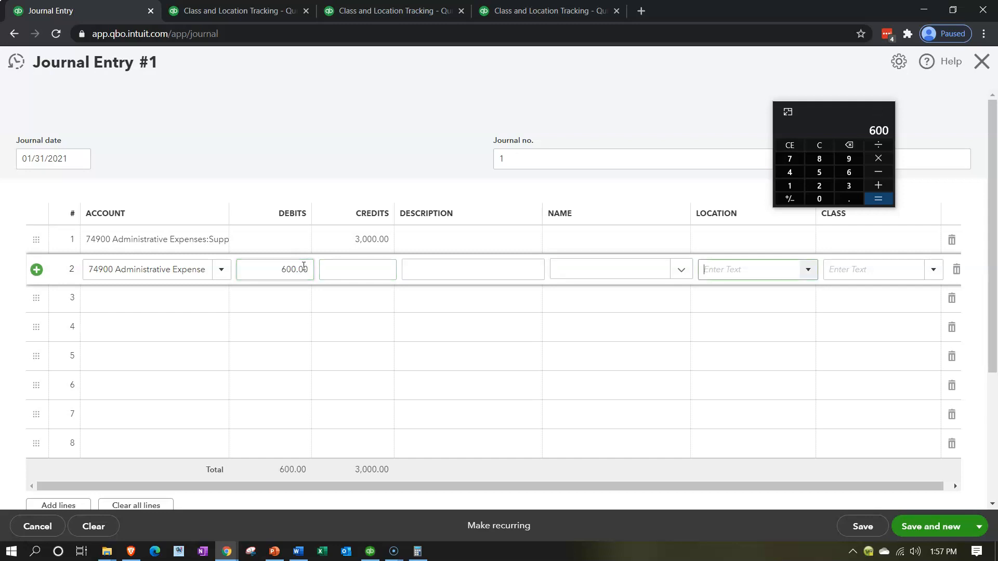
text(d)
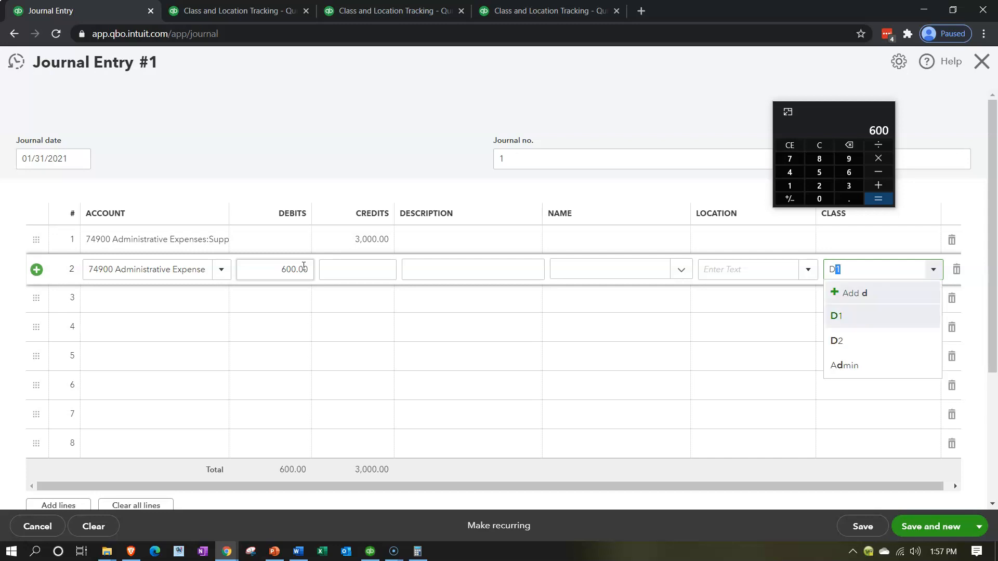
key(Tab)
key(Tab)
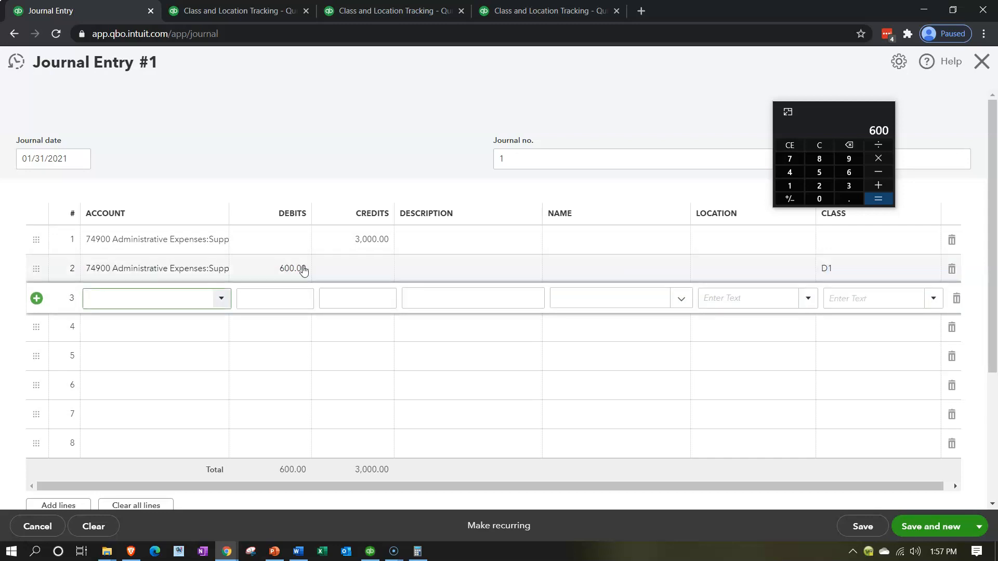
Fill the third journal line with account 74900 Administrative Expenses:Supplies, a 2,400 debit and class D2
text(74900 Administrative Expense)
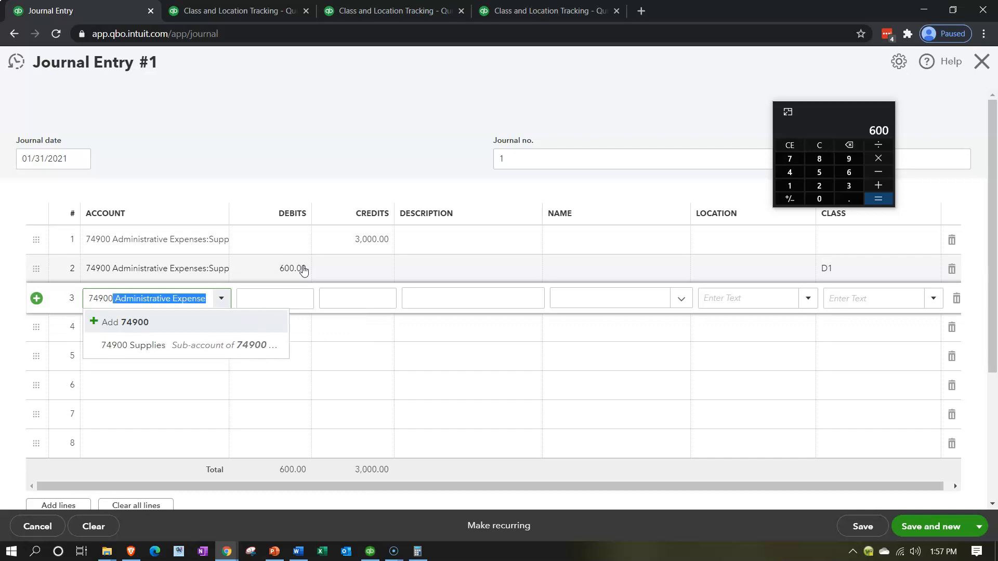
key(Tab)
key(Tab)
key(Tab)
key(Tab)
key(Tab)
key(Tab)
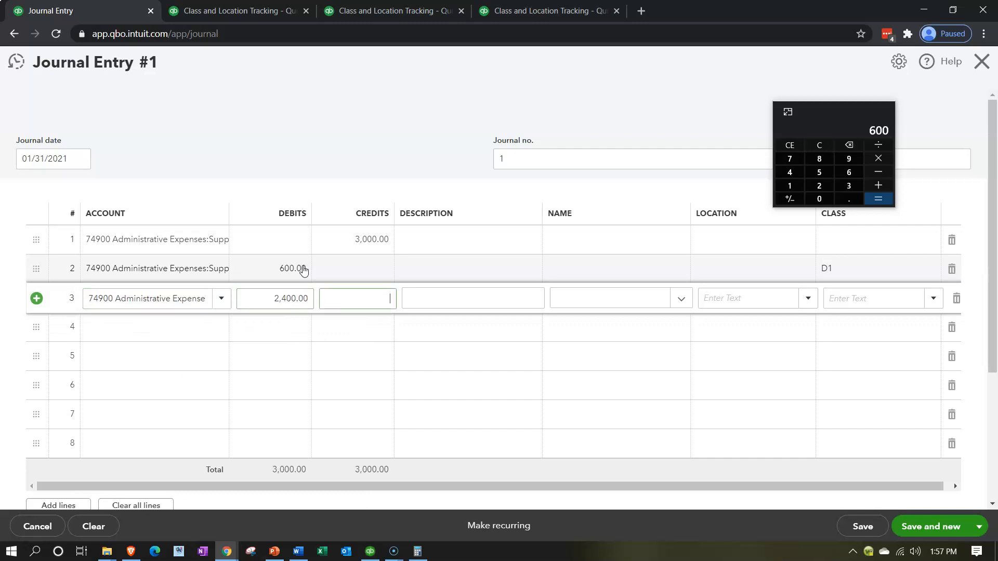
text(D)
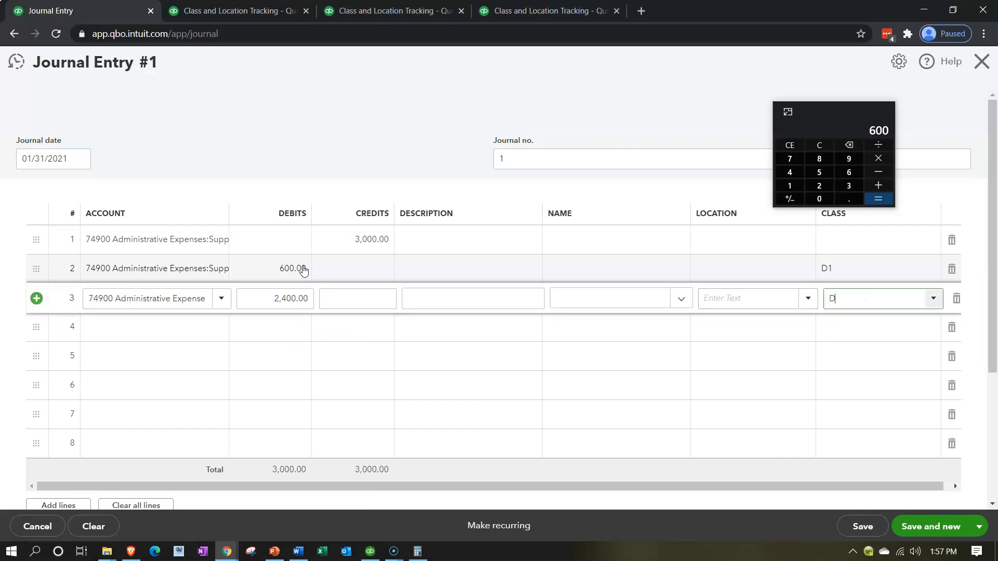
key(Down)
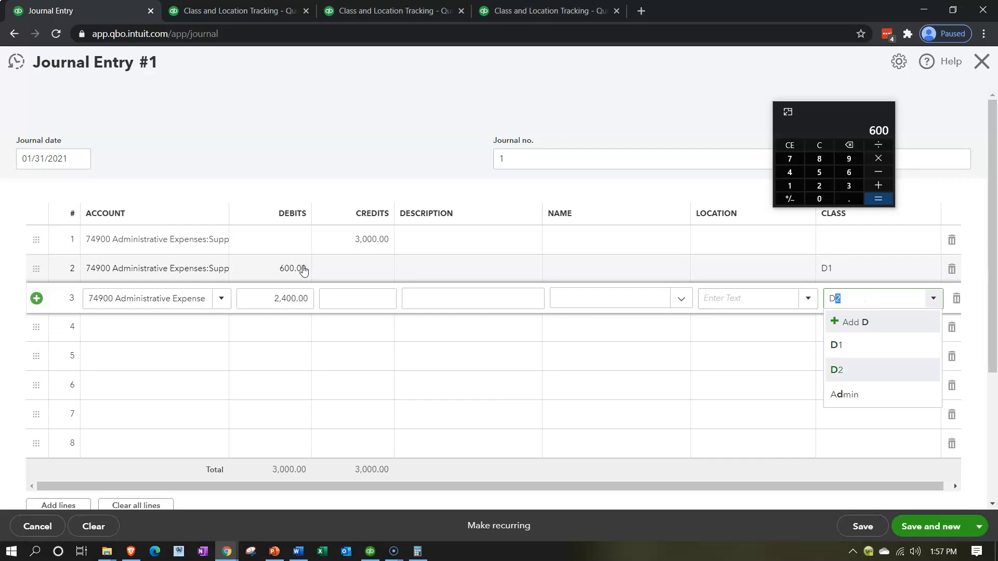
key(Tab)
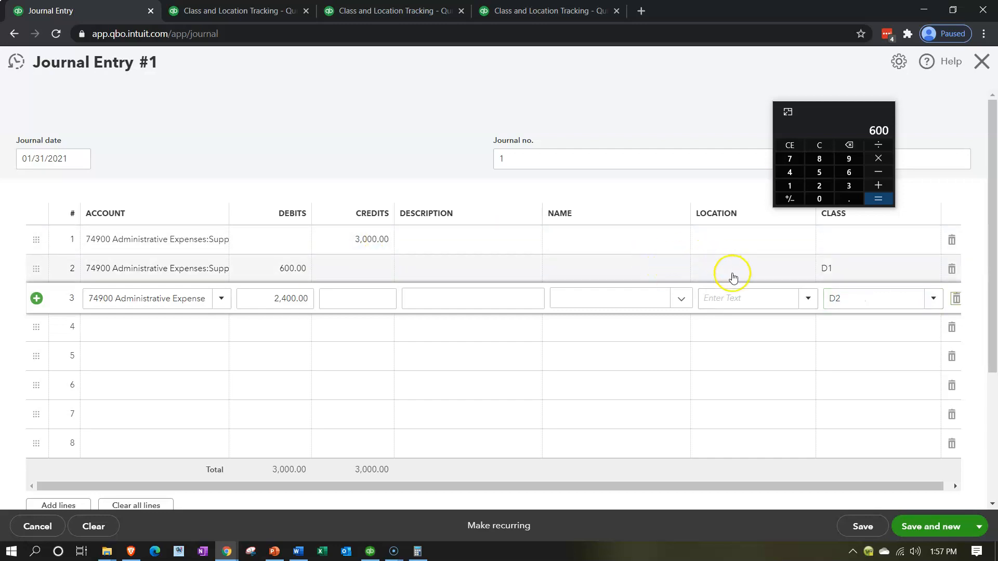
Set the location to L1 on the second journal line and L2 on the third
click(719, 353)
click(723, 266)
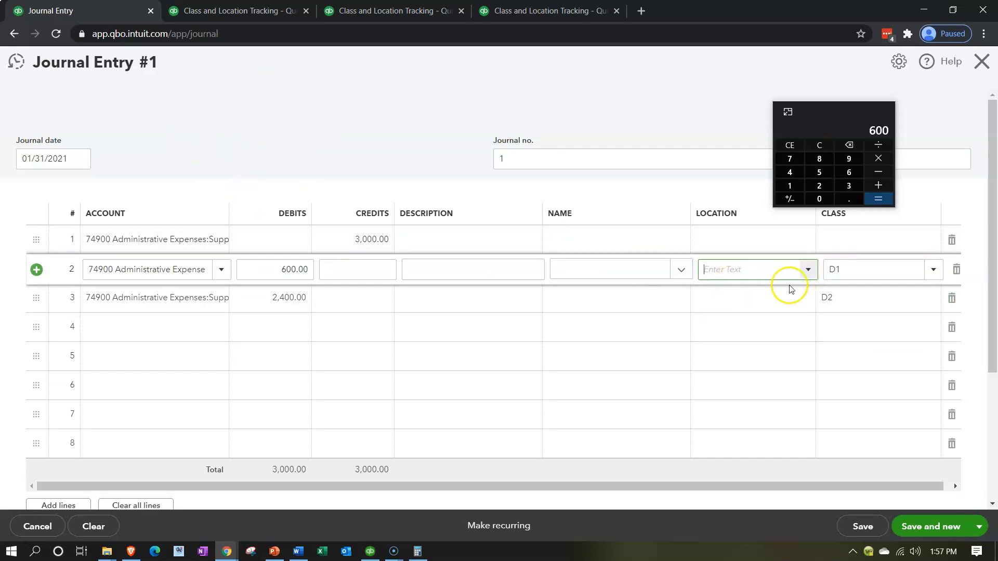
click(807, 269)
click(743, 316)
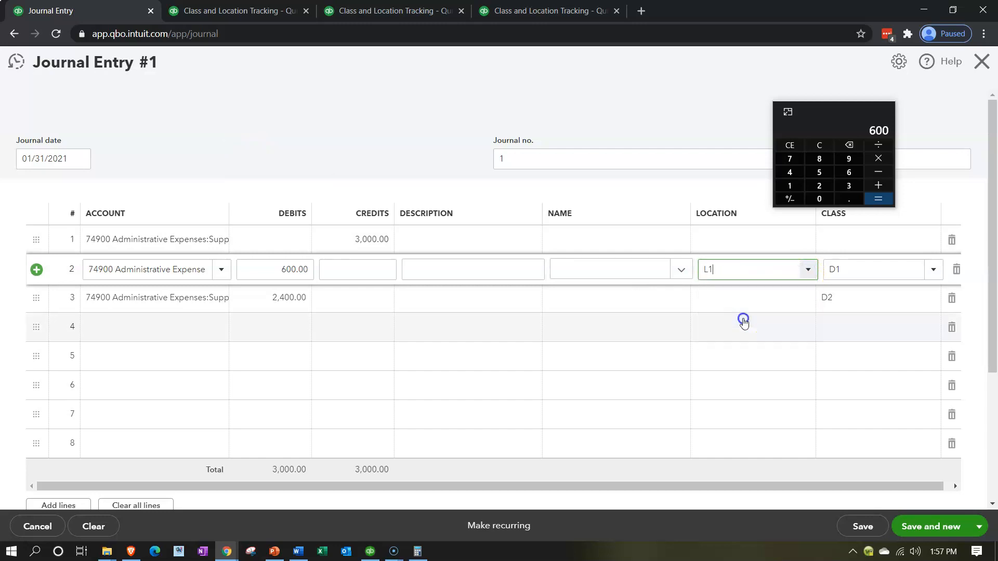
click(802, 301)
click(809, 303)
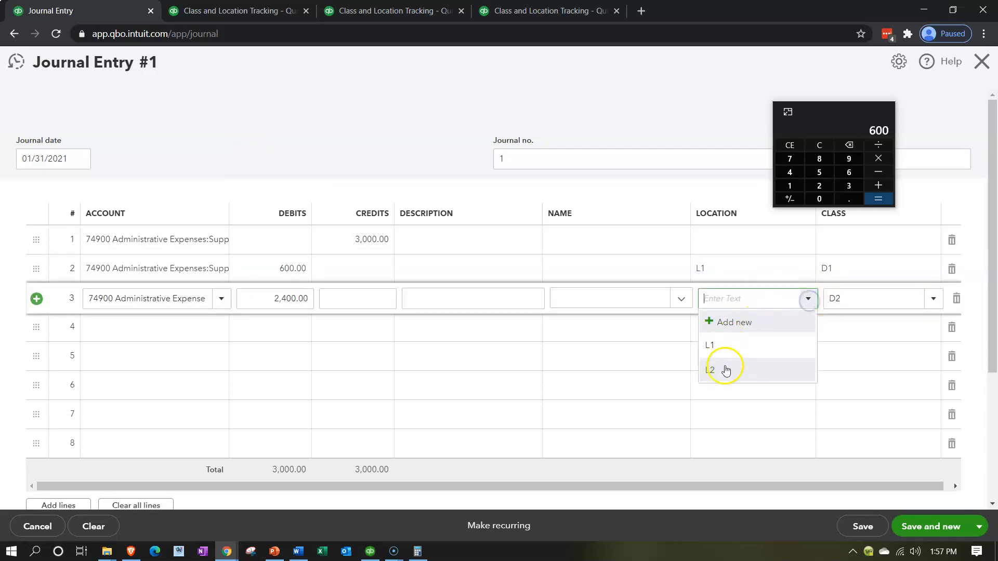
click(723, 371)
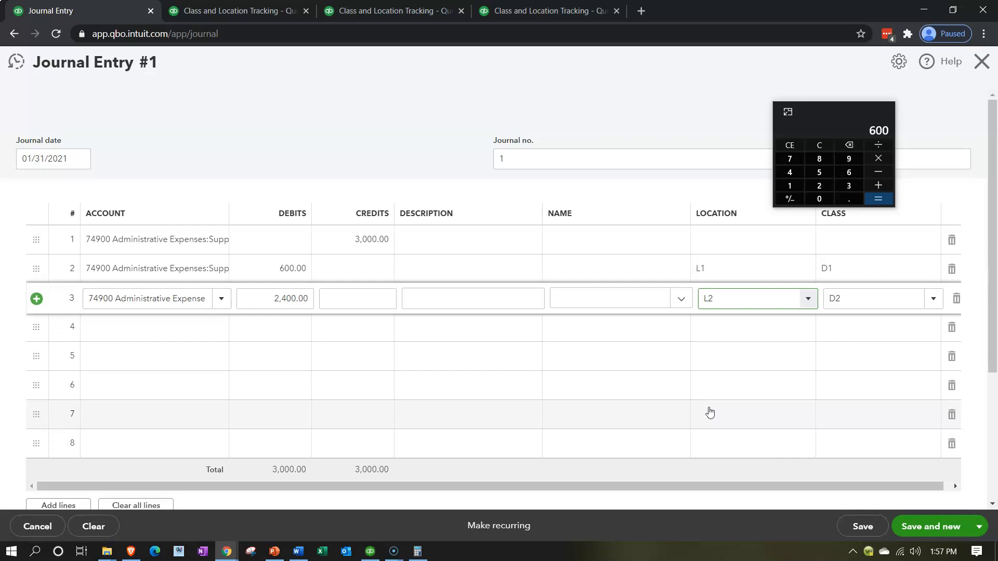
Clear the locations from the second and third journal lines, keeping their classes
click(708, 271)
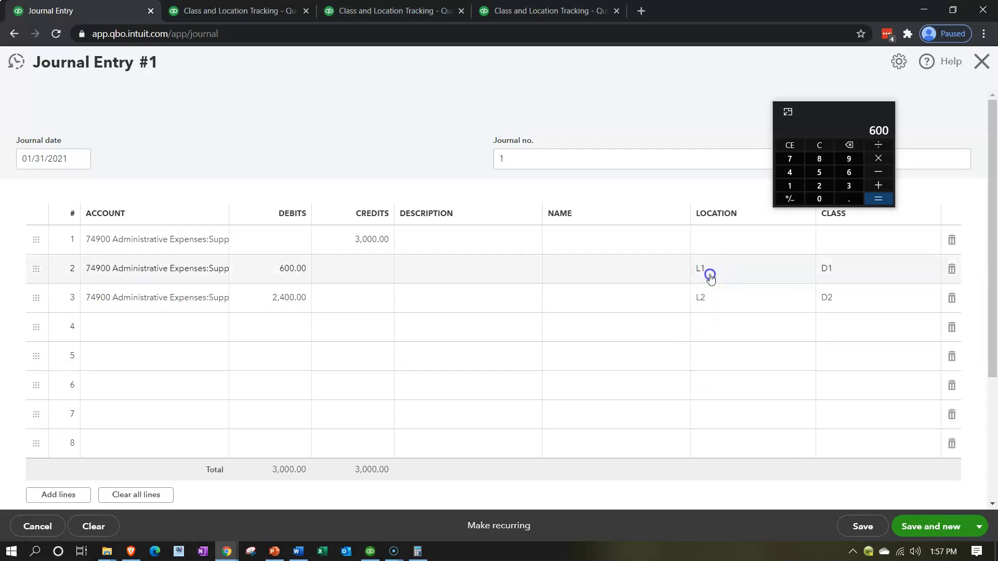
key(Delete)
key(Tab)
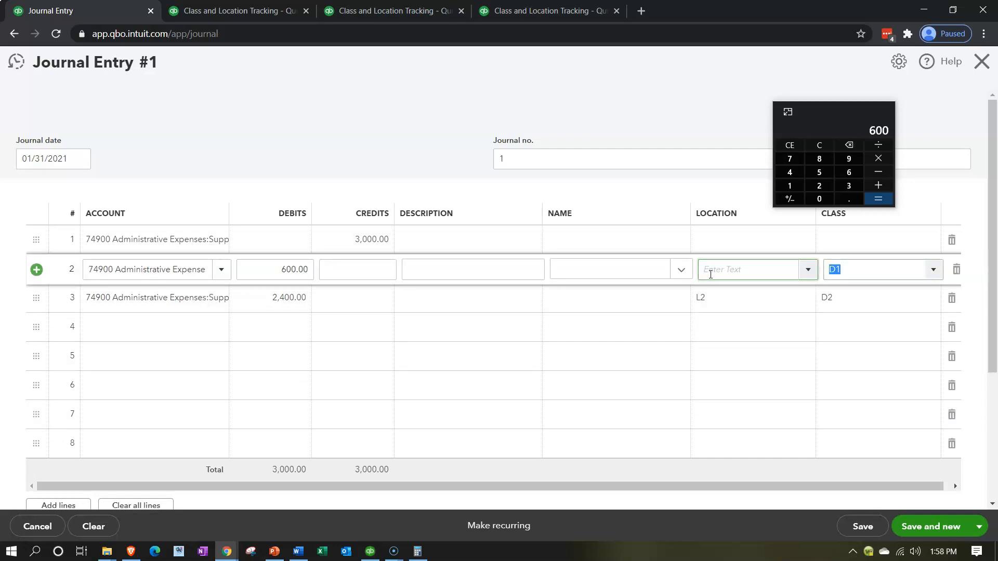
click(716, 294)
key(Delete)
key(Tab)
key(Tab)
click(703, 328)
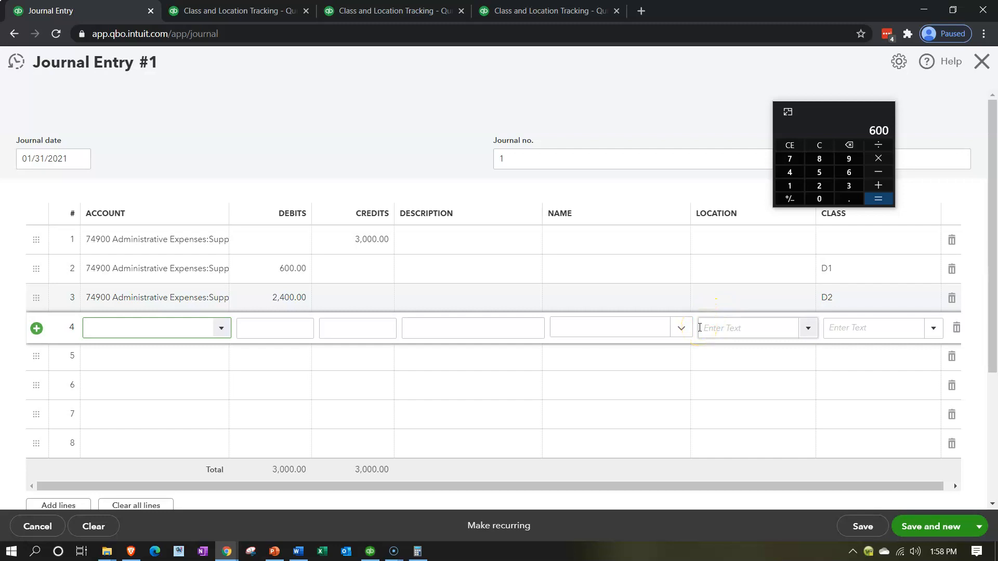
click(720, 321)
Save and close the journal entry, accepting that the first line has no class
click(975, 526)
click(935, 505)
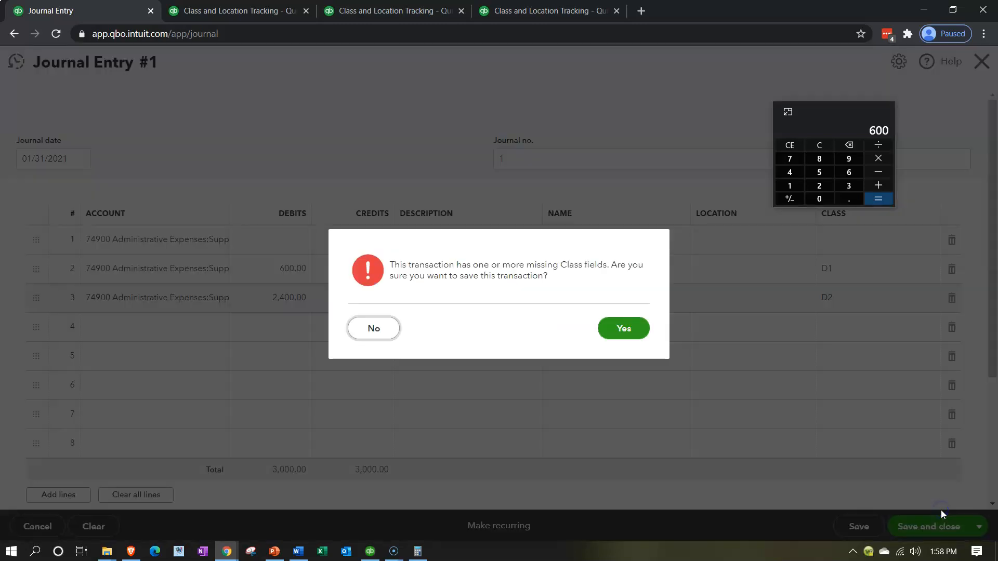
click(619, 326)
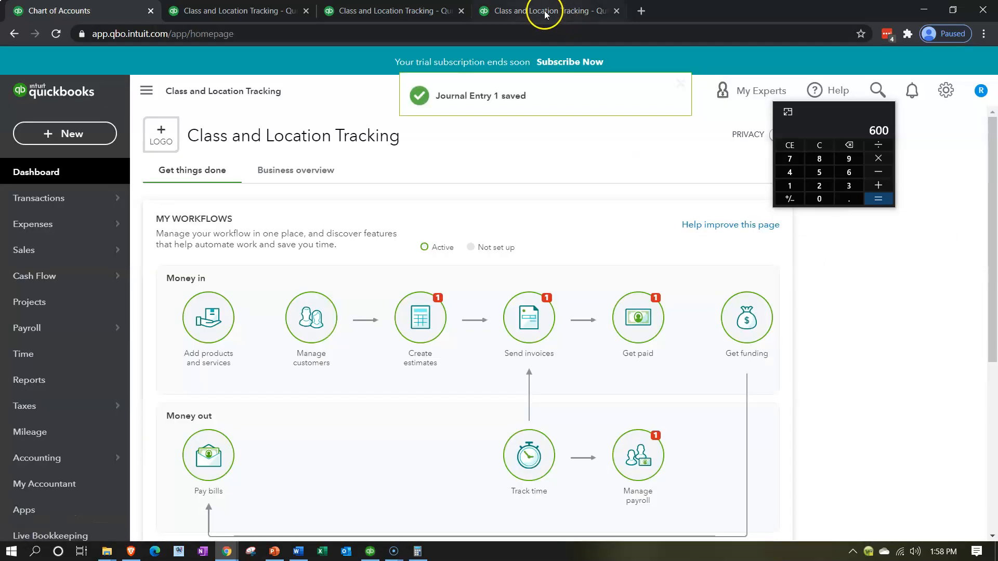
Switch to the Profit and Loss by Class report, rerun it and check the 74900 Supplies row across the classes
click(542, 11)
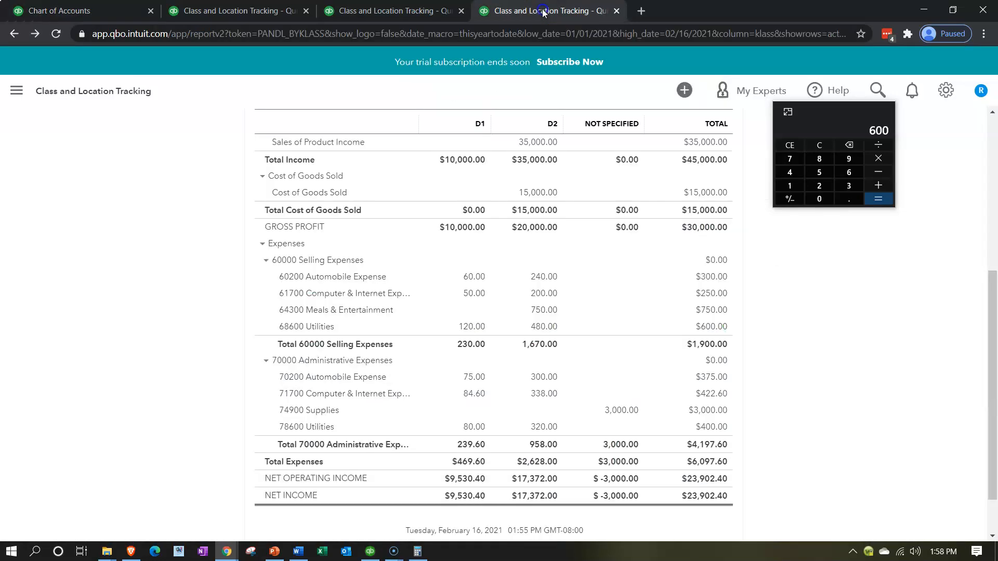
scroll(445, 322, up, 4)
click(583, 157)
scroll(234, 333, down, 3)
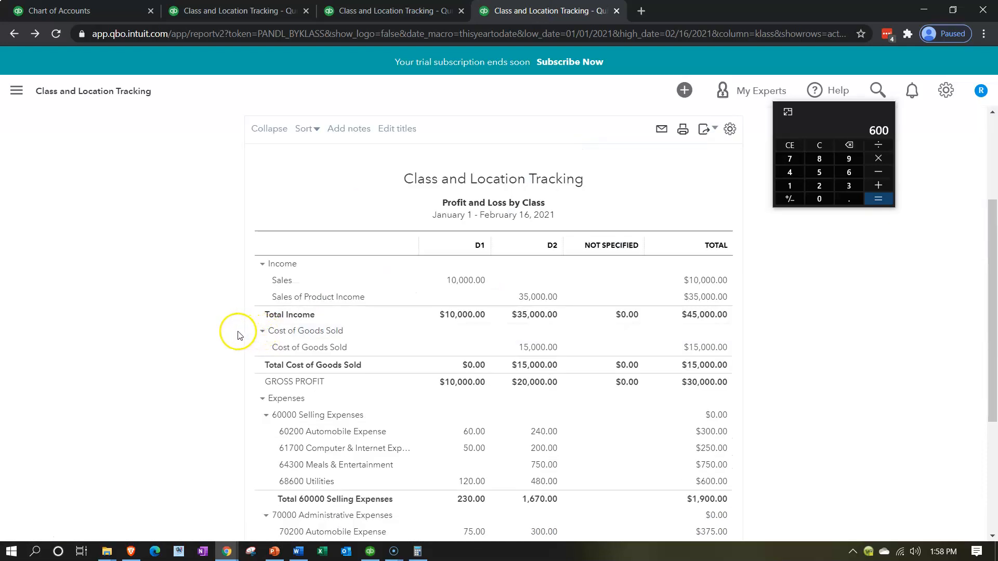
scroll(238, 335, down, 3)
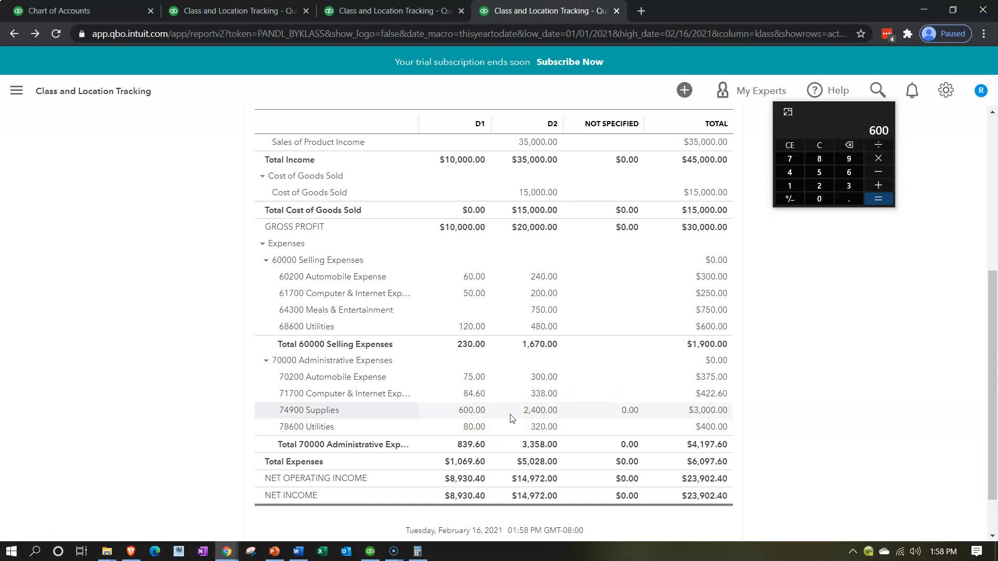
Examine the transactions behind the Not Specified amount for 74900 Supplies and return to the report summary
click(626, 412)
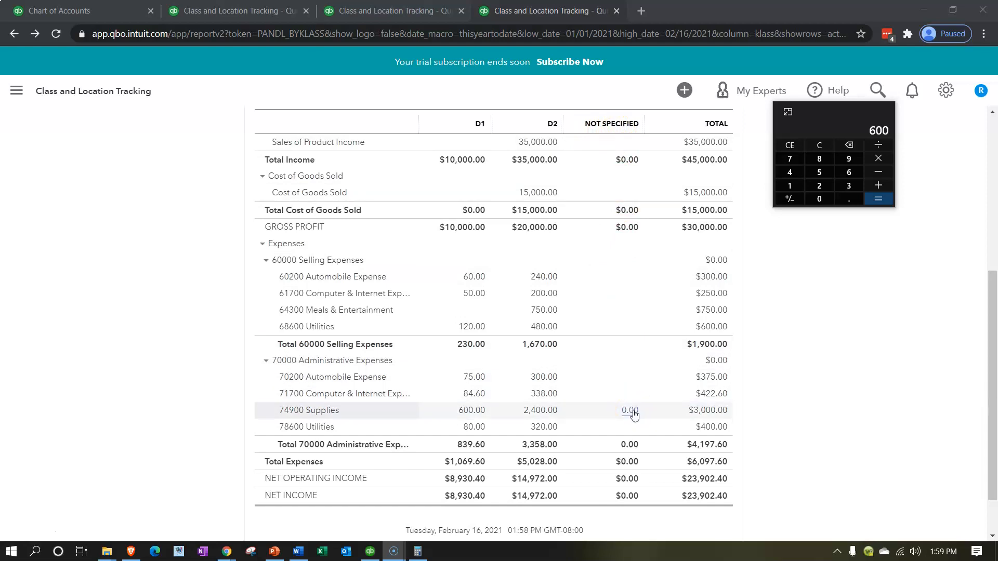
scroll(634, 414, up, 5)
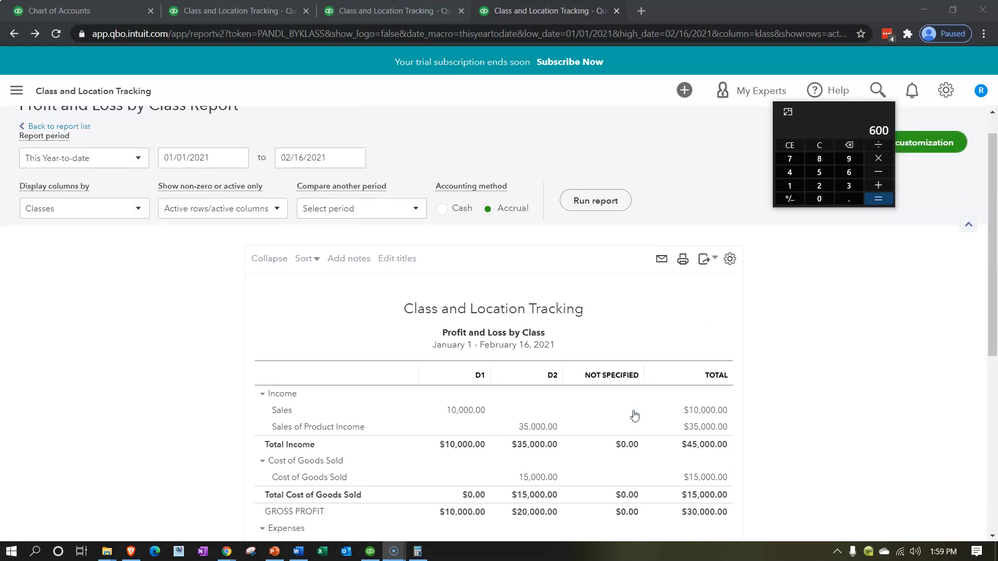
scroll(634, 414, down, 5)
click(629, 406)
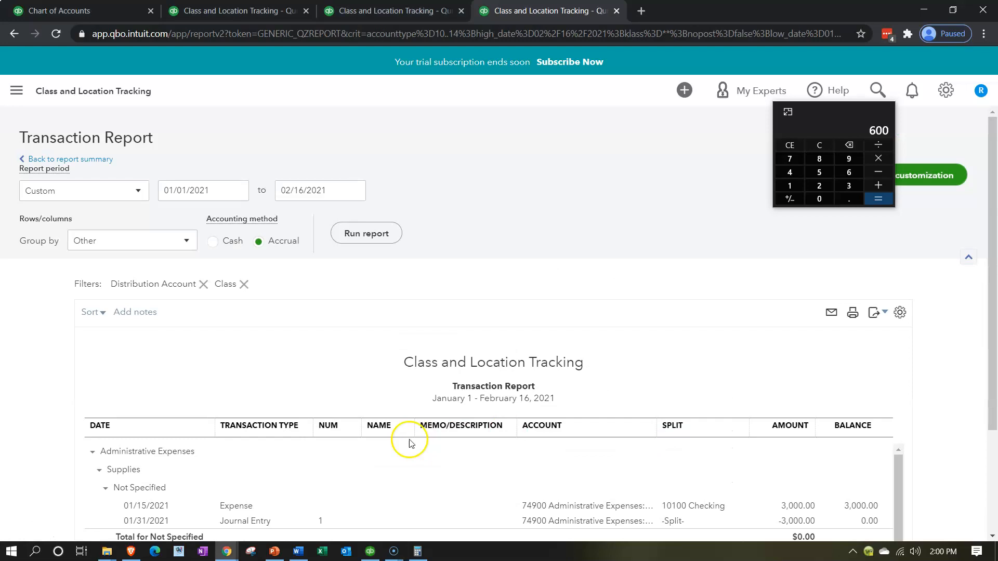
scroll(263, 405, down, 2)
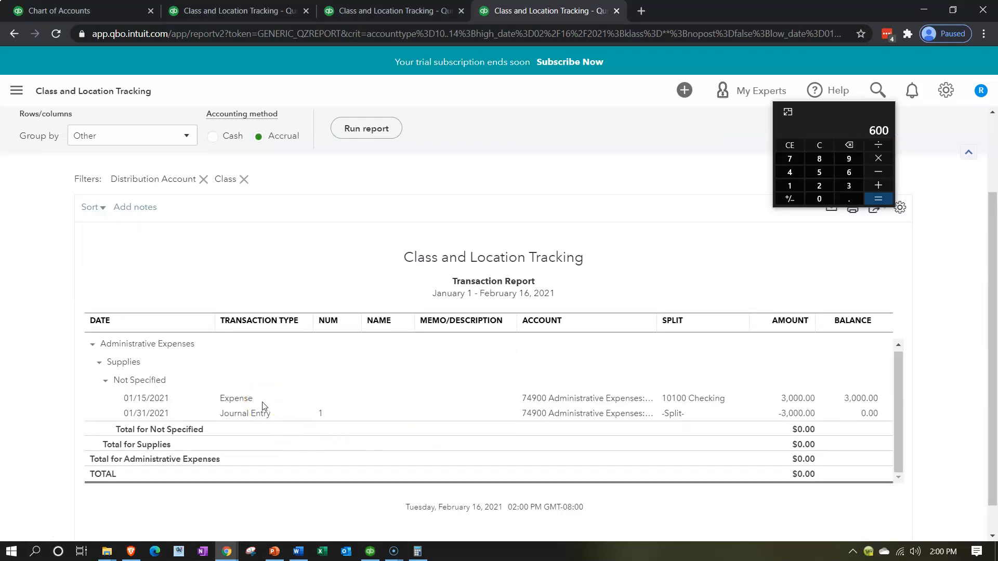
scroll(85, 301, up, 2)
click(96, 166)
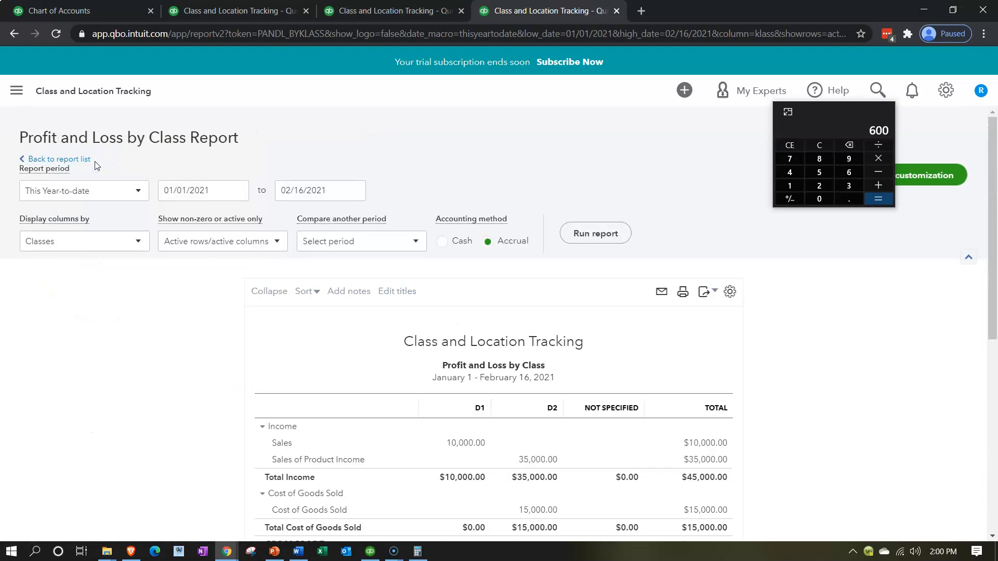
Limit the Profit and Loss by Class report to non-zero columns, rerun it and review the class figures
scroll(148, 415, down, 6)
scroll(147, 408, up, 3)
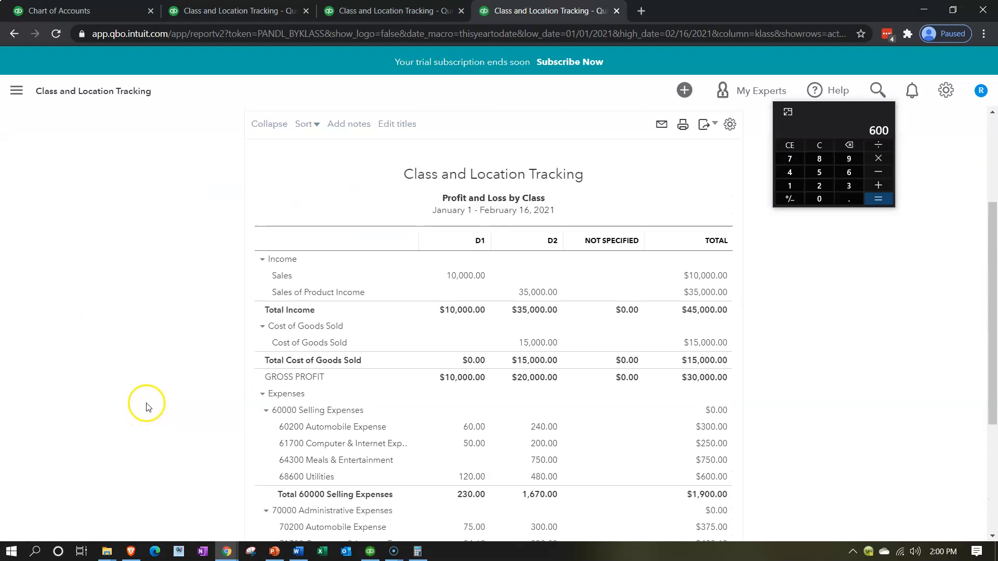
scroll(148, 406, up, 3)
click(275, 242)
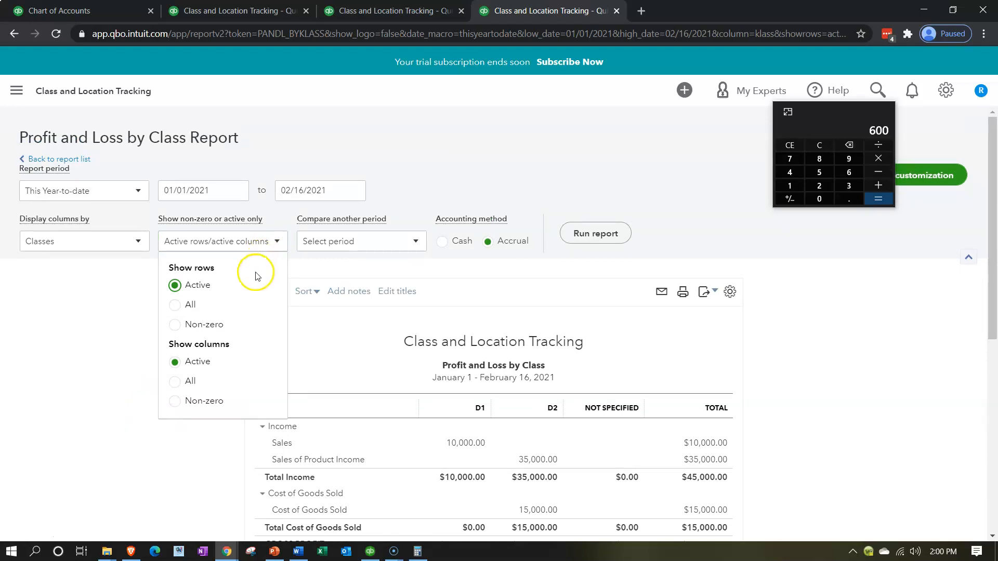
click(175, 403)
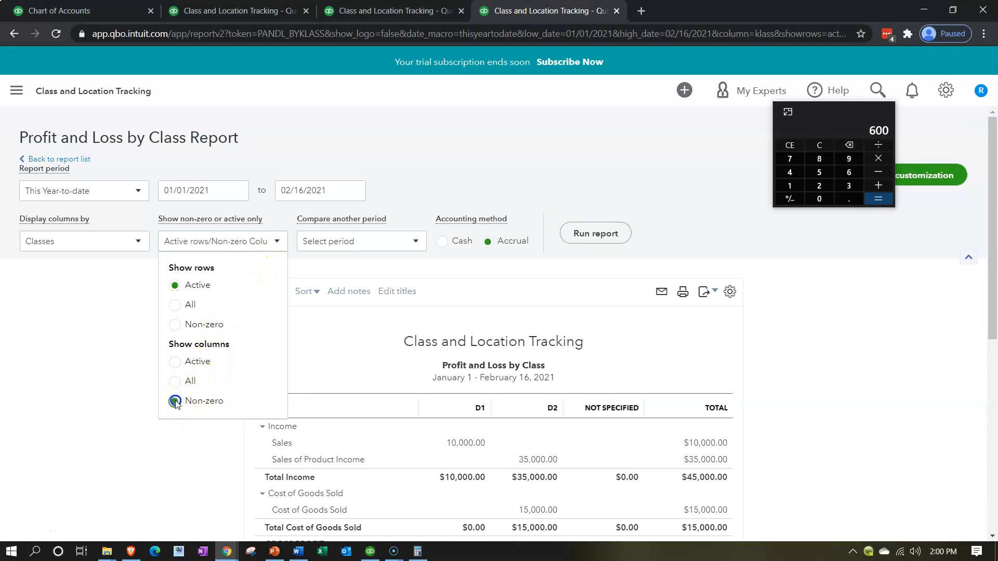
click(601, 242)
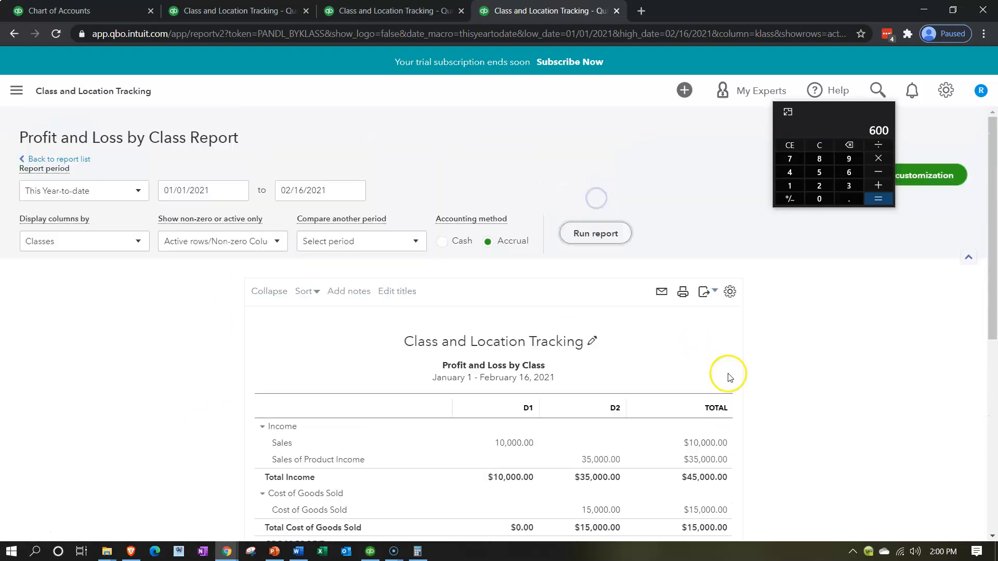
scroll(639, 294, down, 3)
scroll(641, 272, down, 4)
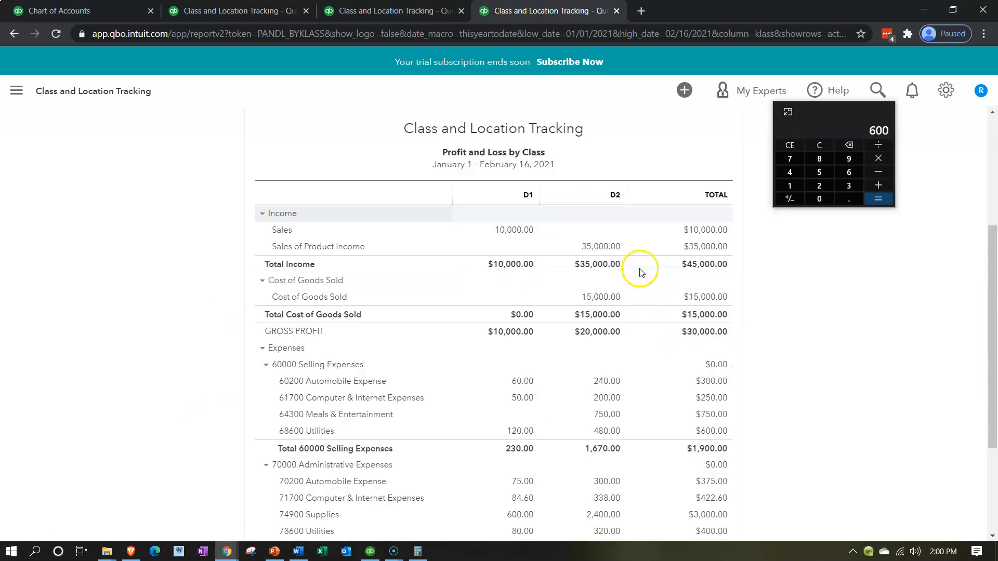
scroll(641, 273, up, 1)
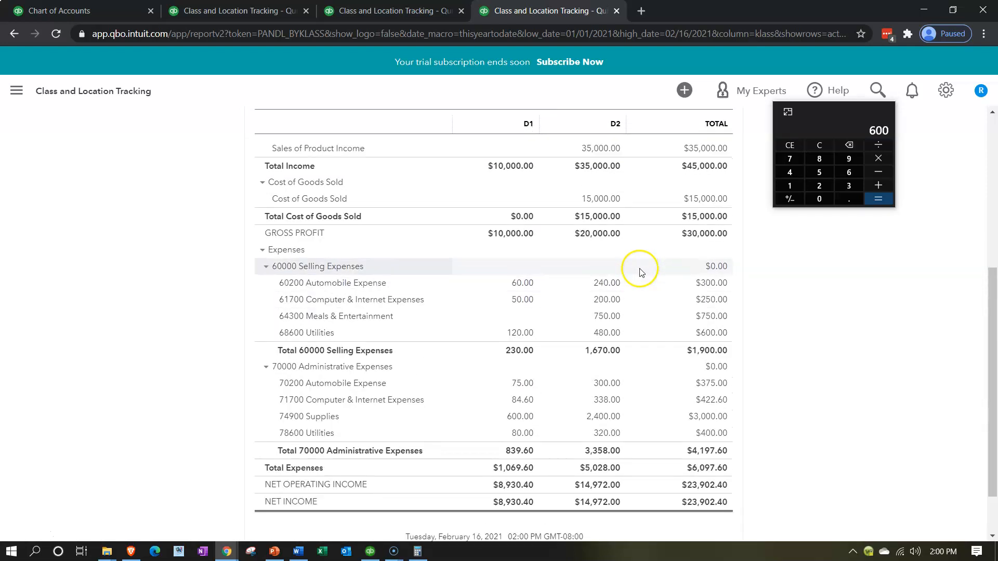
scroll(641, 272, up, 2)
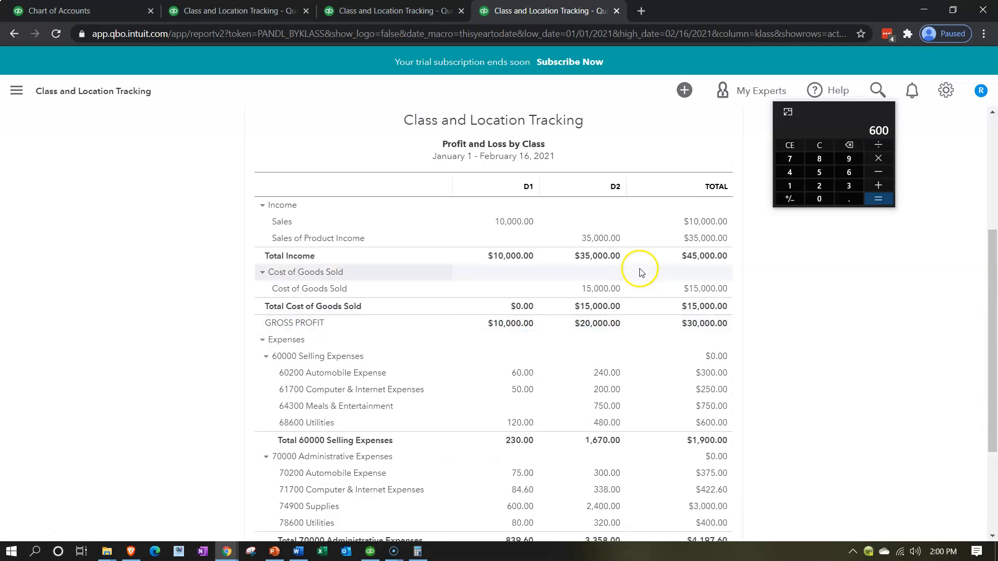